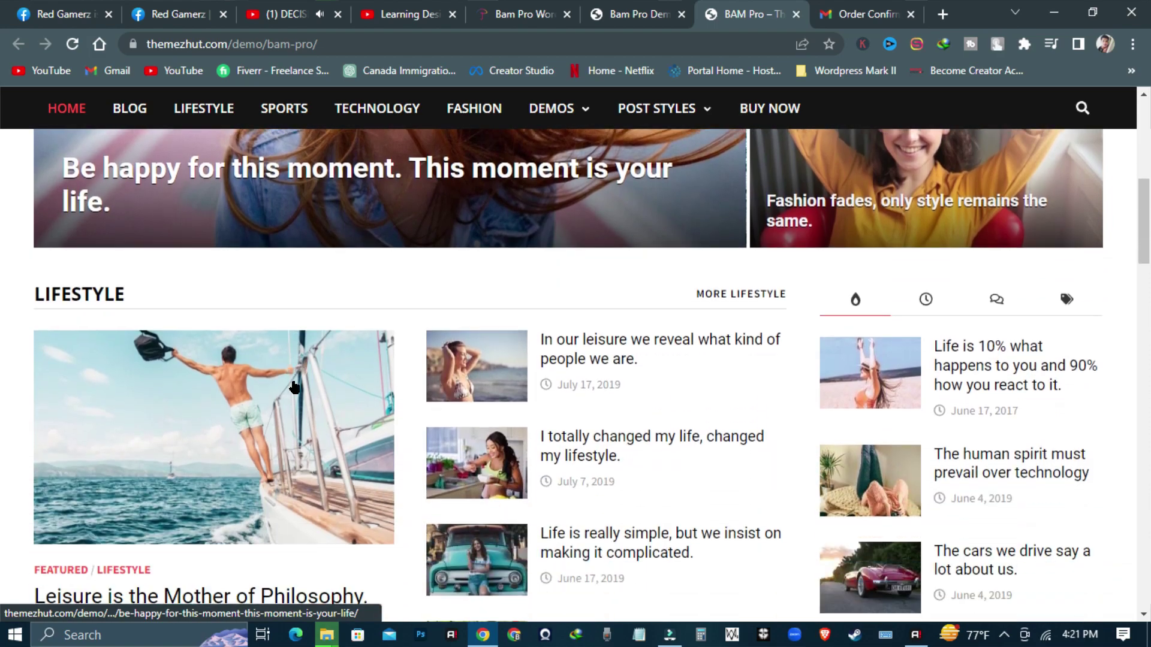
- Browse the theme demo site, viewing the featured Technology post and returning home
scroll(662, 459, "down", 4)
scroll(659, 456, "down", 3)
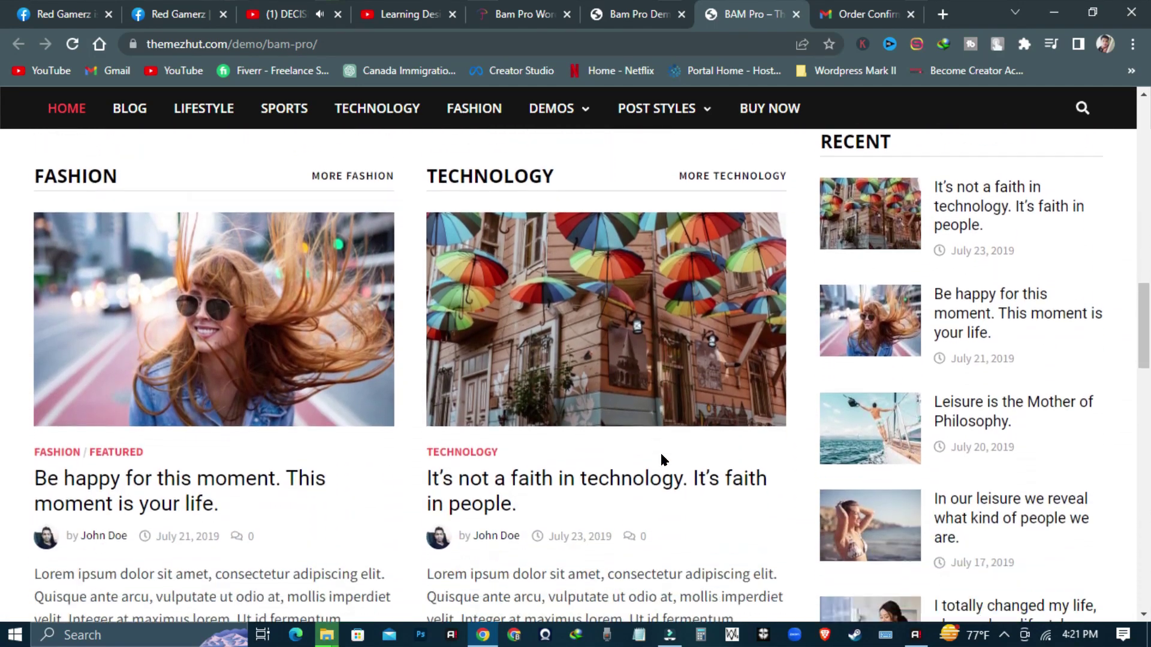
left_click(571, 455)
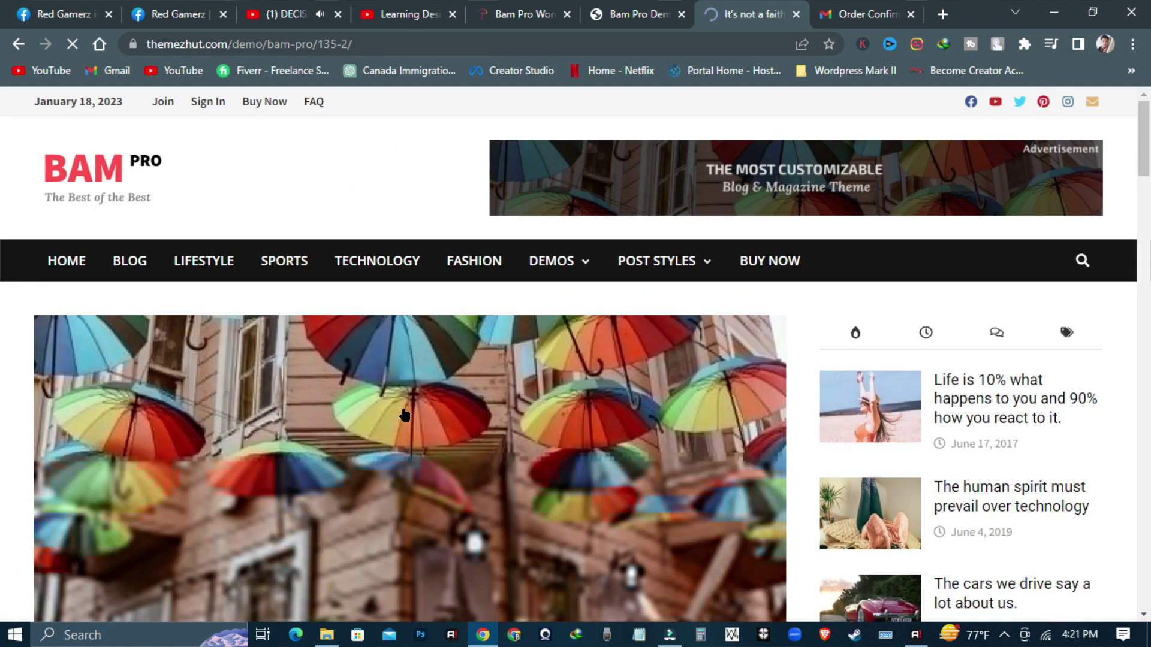
scroll(883, 406, "down", 10)
scroll(547, 419, "down", 15)
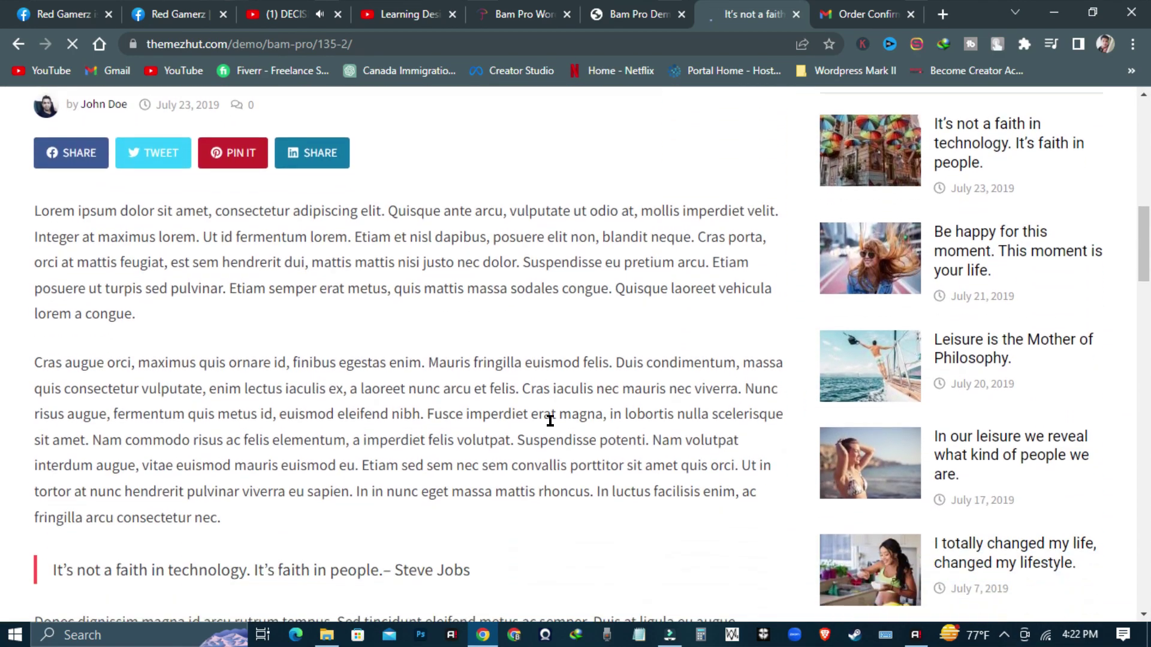
scroll(552, 422, "down", 7)
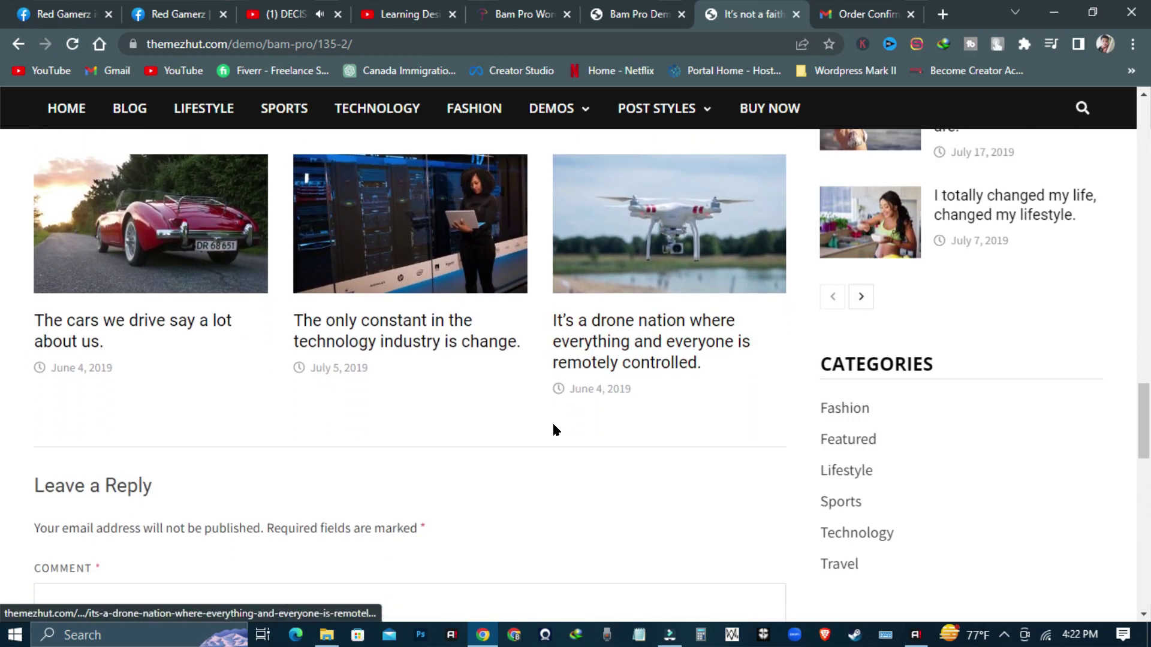
scroll(1048, 432, "up", 7)
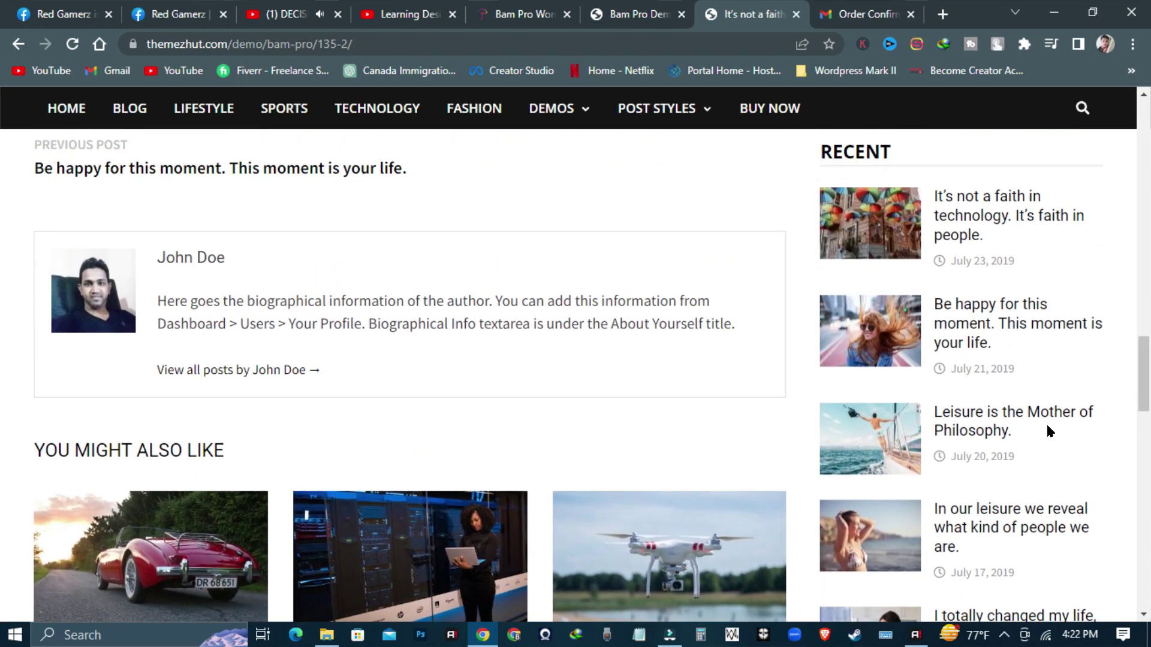
scroll(983, 341, "up", 7)
scroll(974, 347, "up", 10)
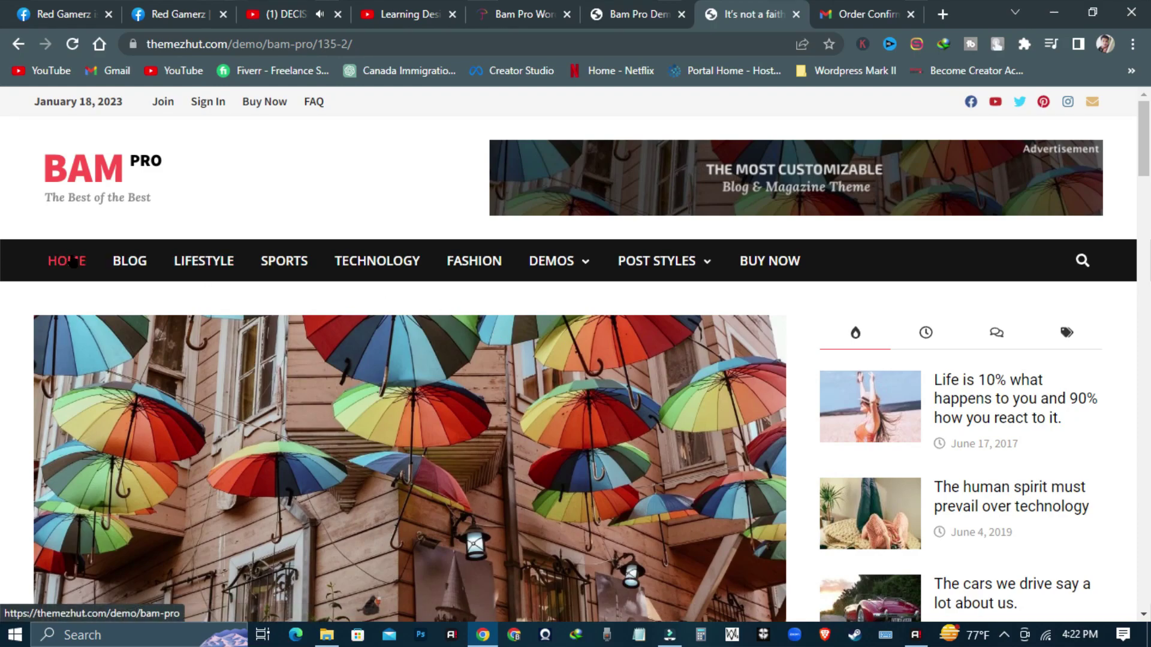
left_click(72, 262)
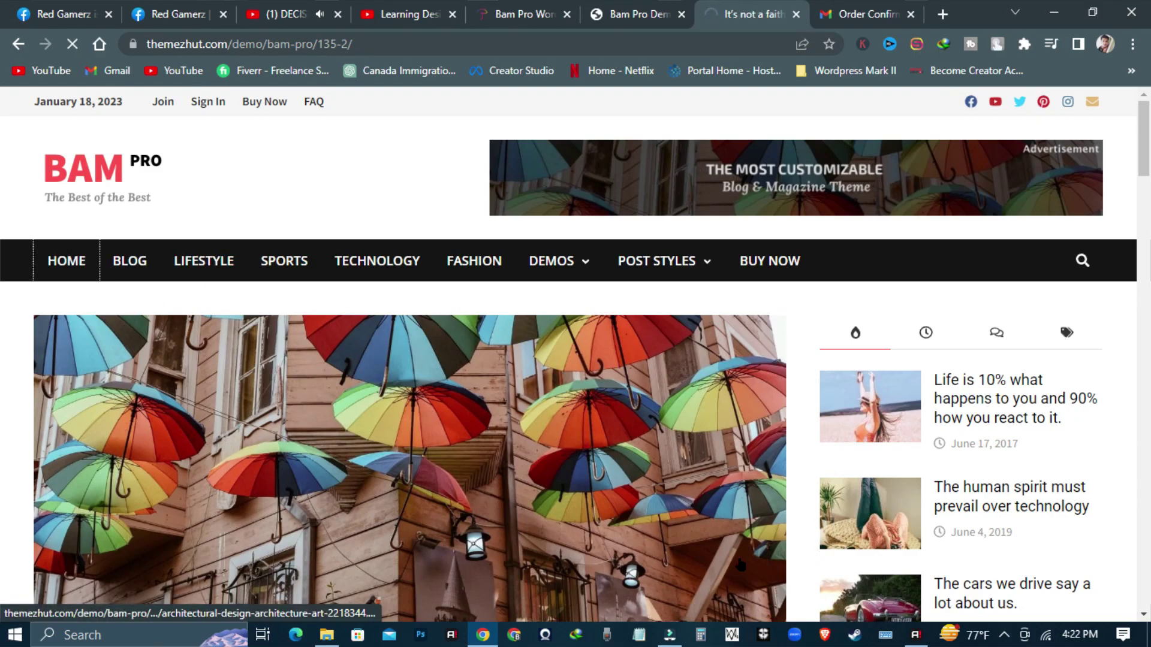
scroll(737, 375, "down", 12)
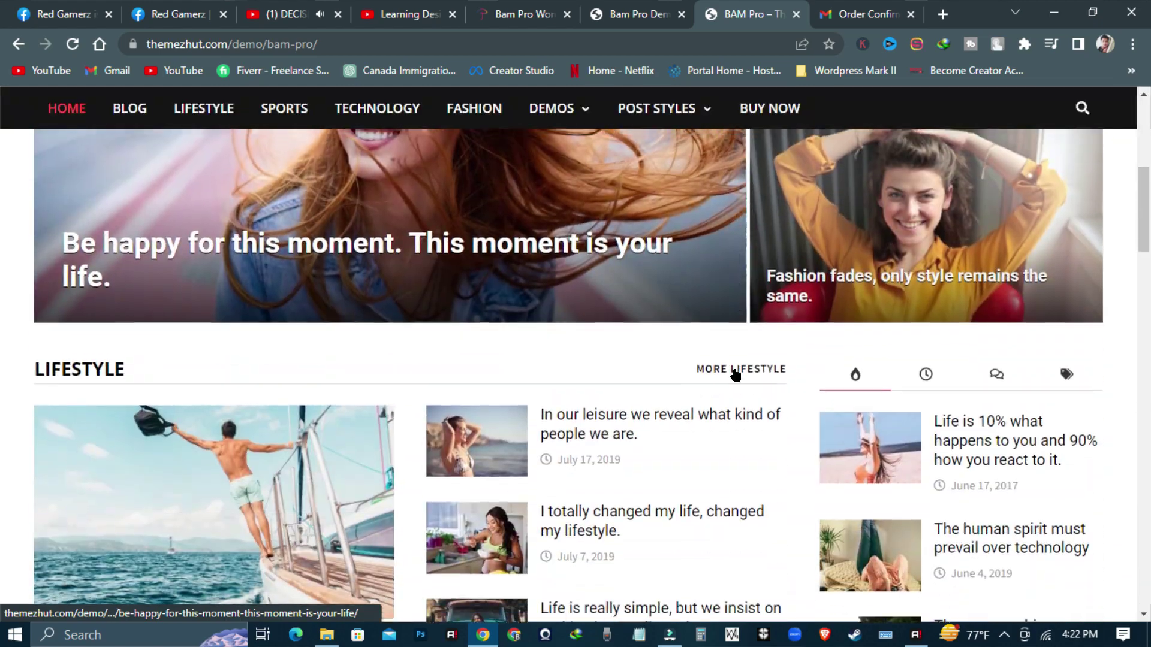
scroll(729, 375, "down", 18)
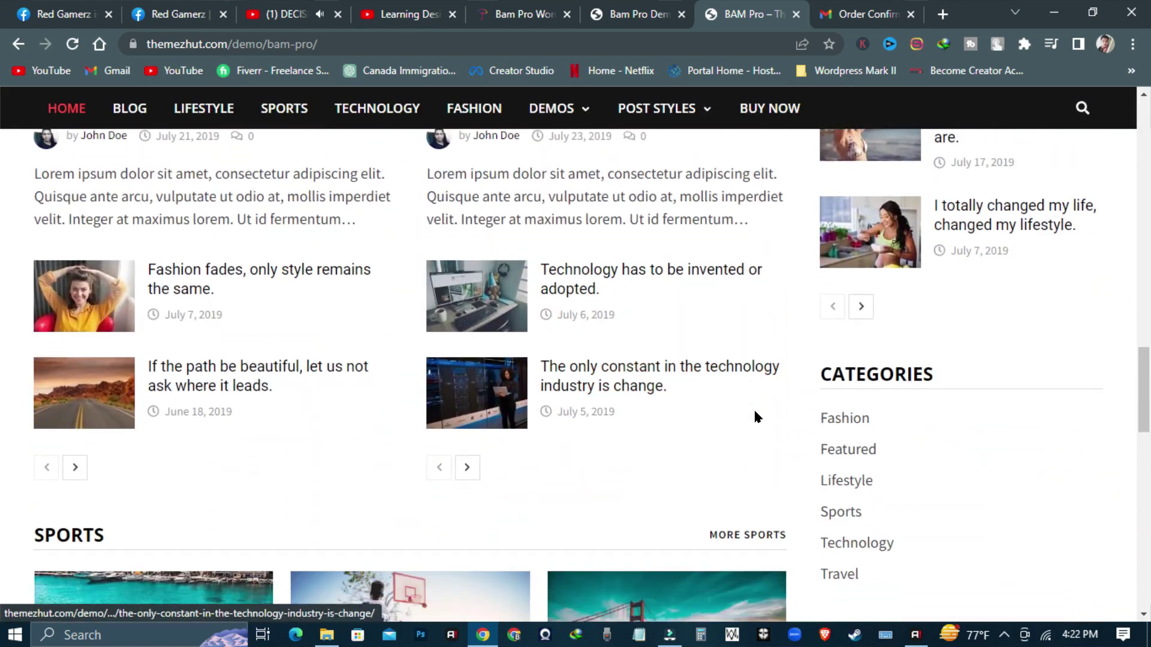
scroll(727, 414, "down", 10)
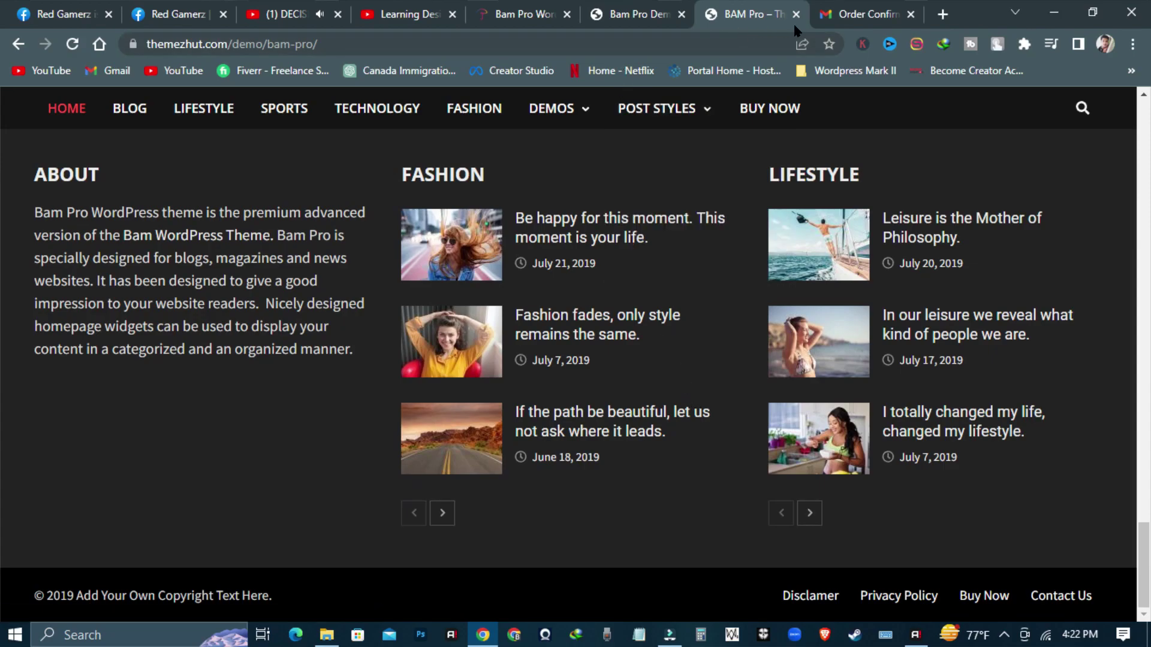
scroll(614, 301, "up", 7)
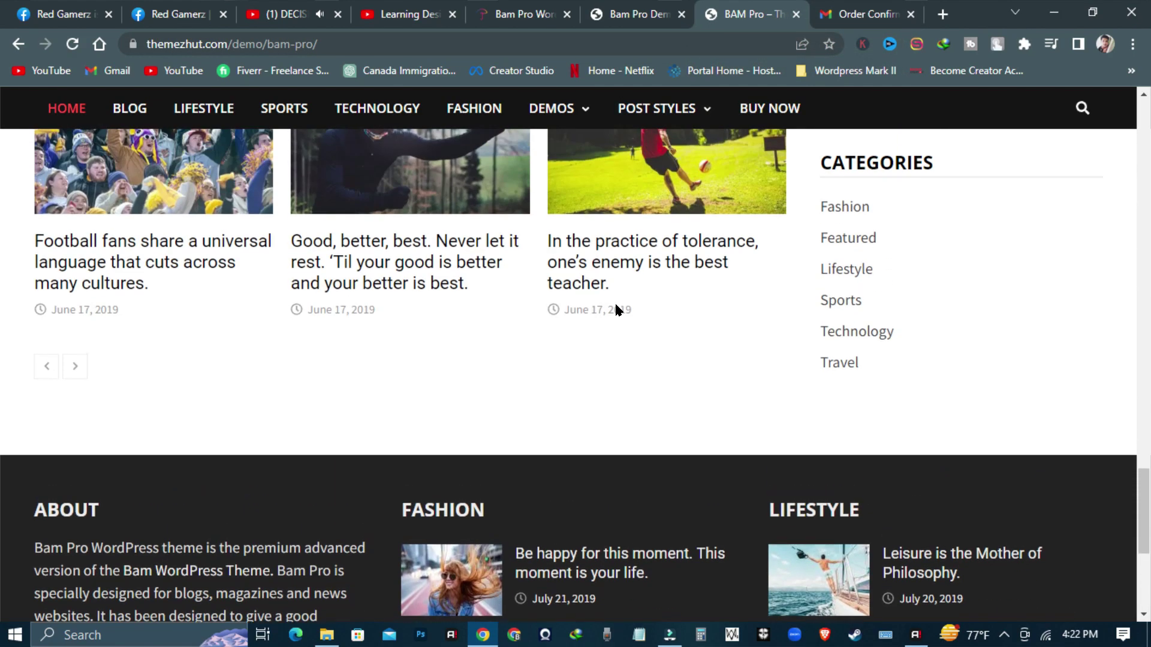
scroll(618, 308, "up", 10)
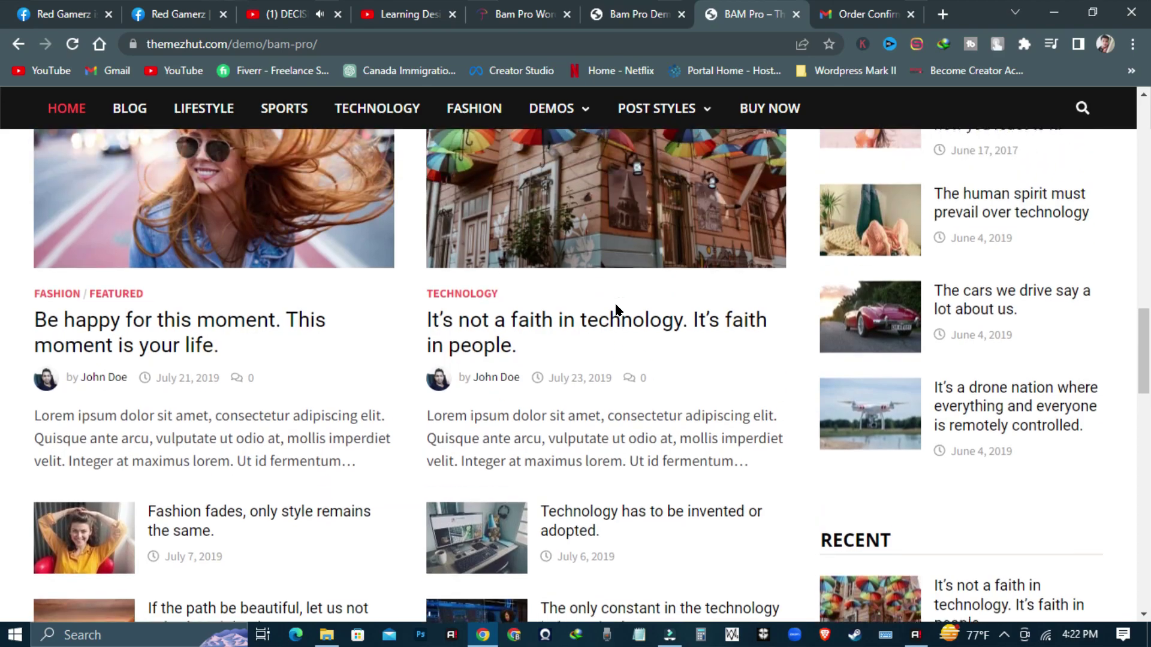
scroll(617, 310, "up", 15)
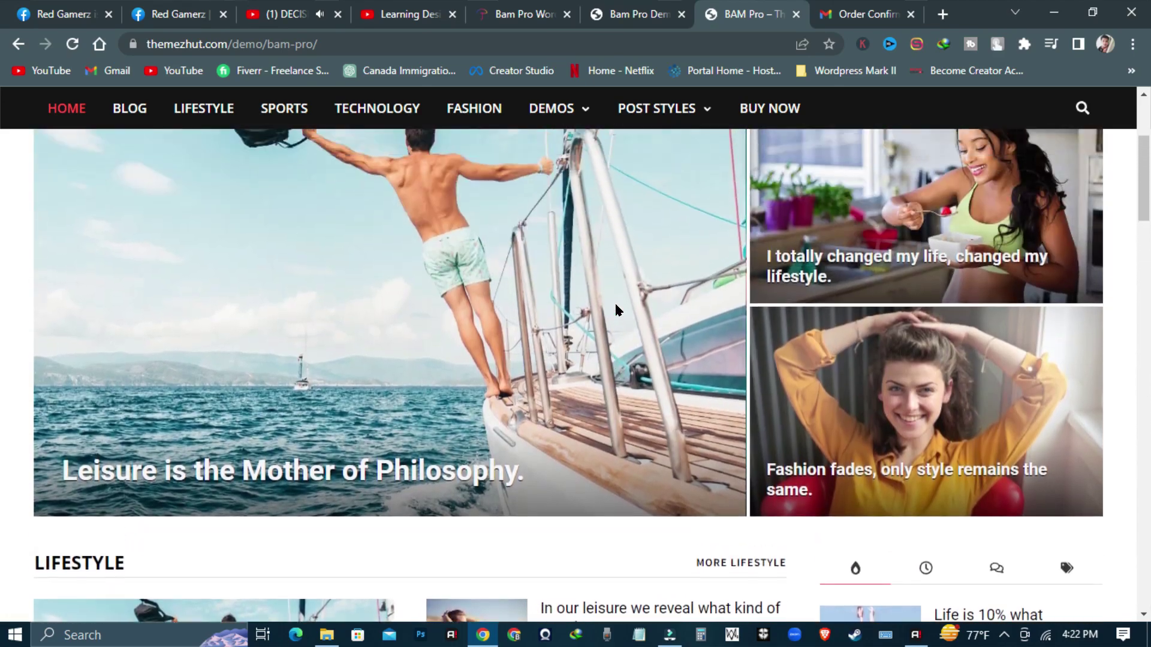
scroll(616, 309, "up", 1)
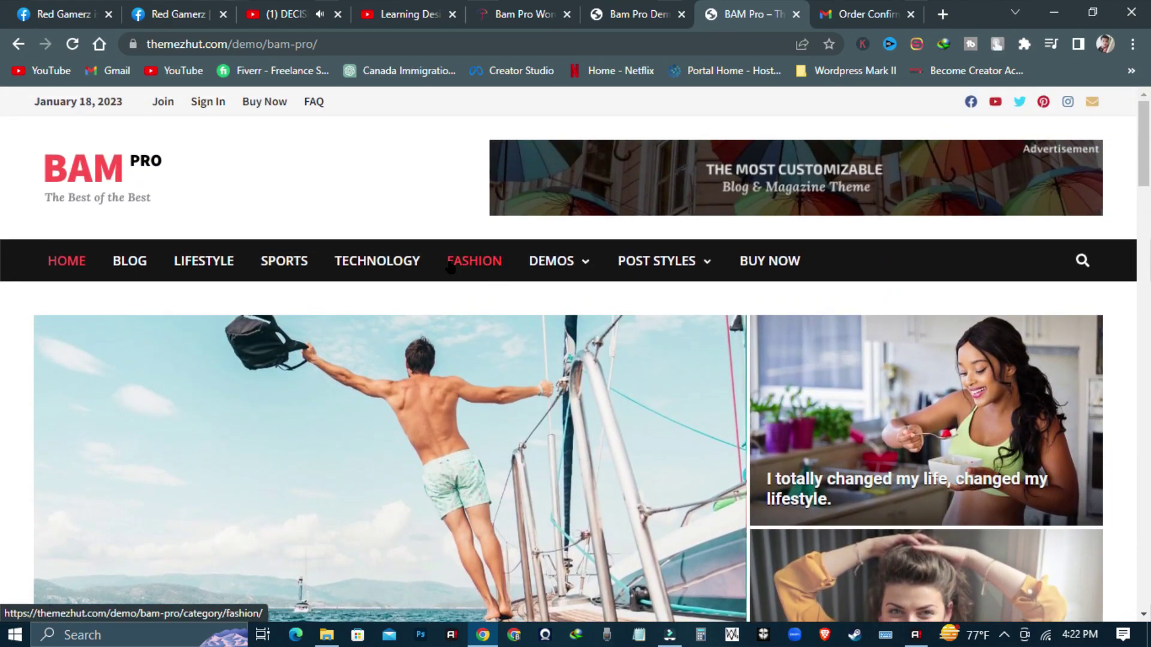
mouse_move(631, 272)
scroll(665, 378, "down", 3)
scroll(662, 380, "up", 3)
mouse_move(584, 274)
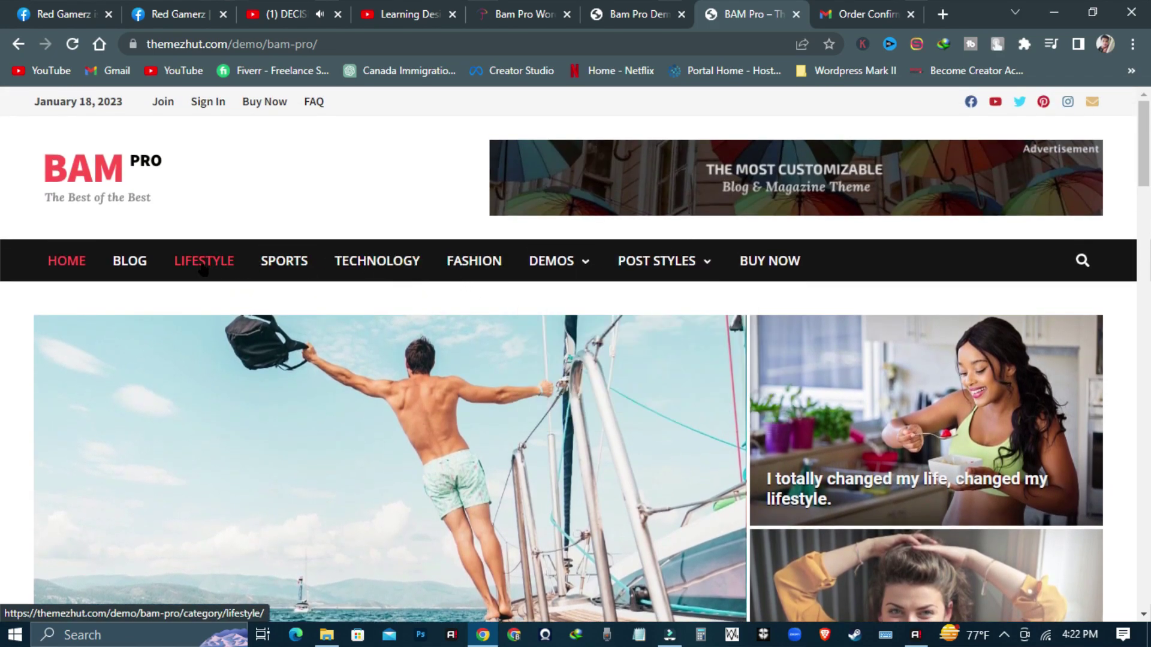
scroll(203, 268, "down", 15)
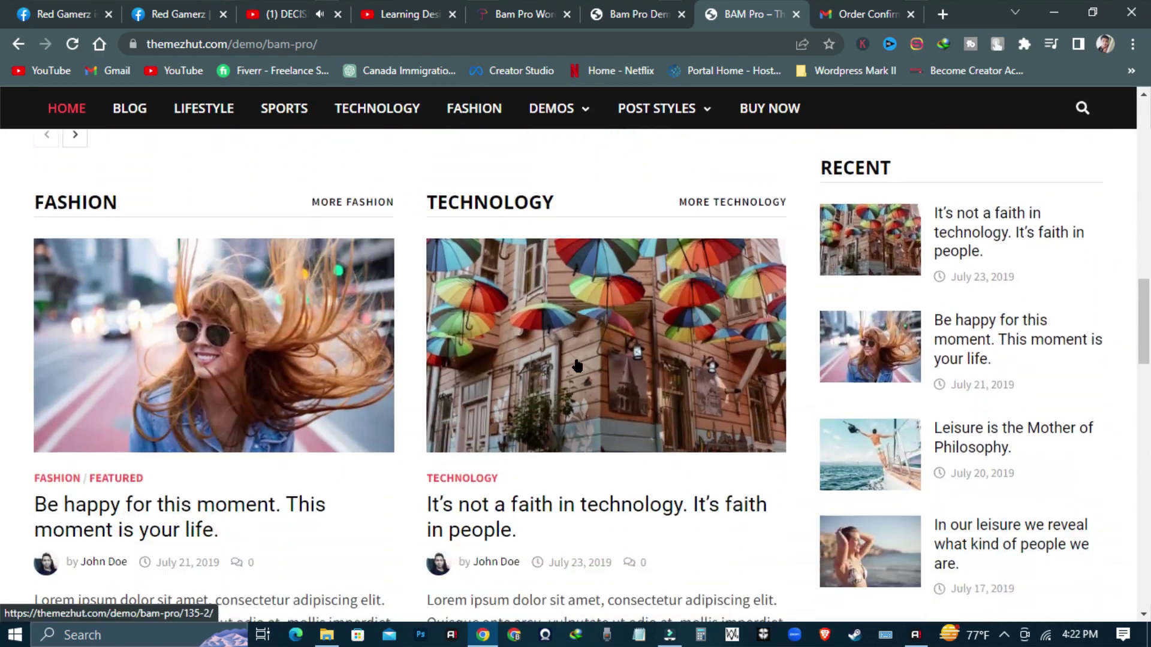
scroll(577, 366, "down", 18)
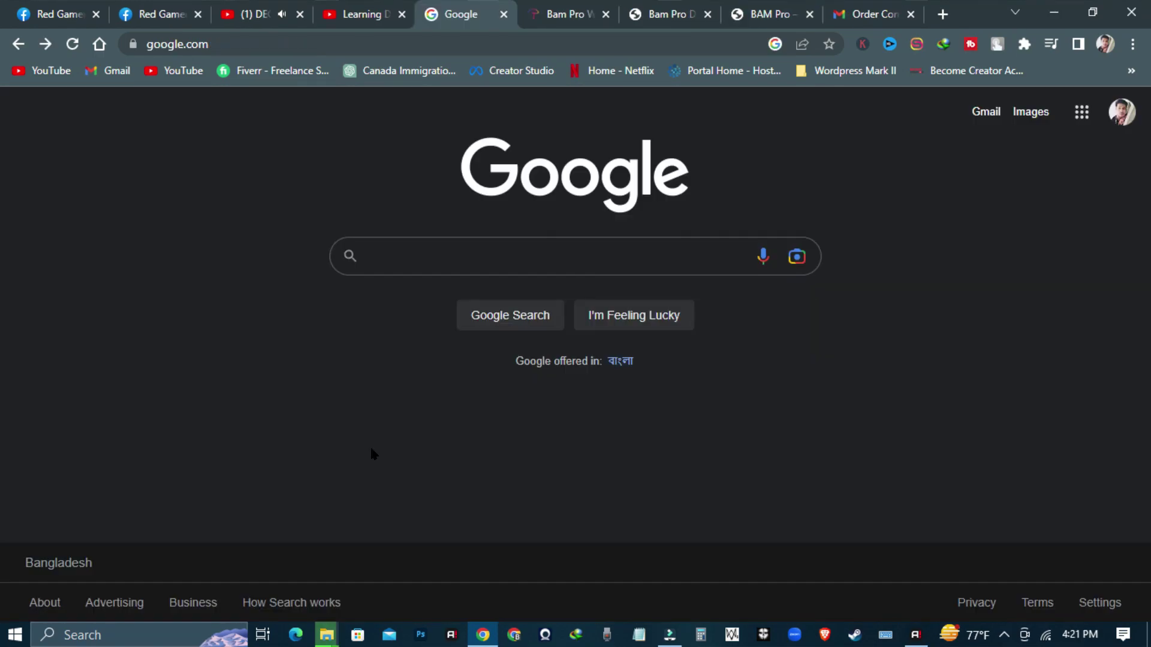
- Search Google for 'uAT host' and open the UATHOST website from the results
left_click(380, 255)
type("u")
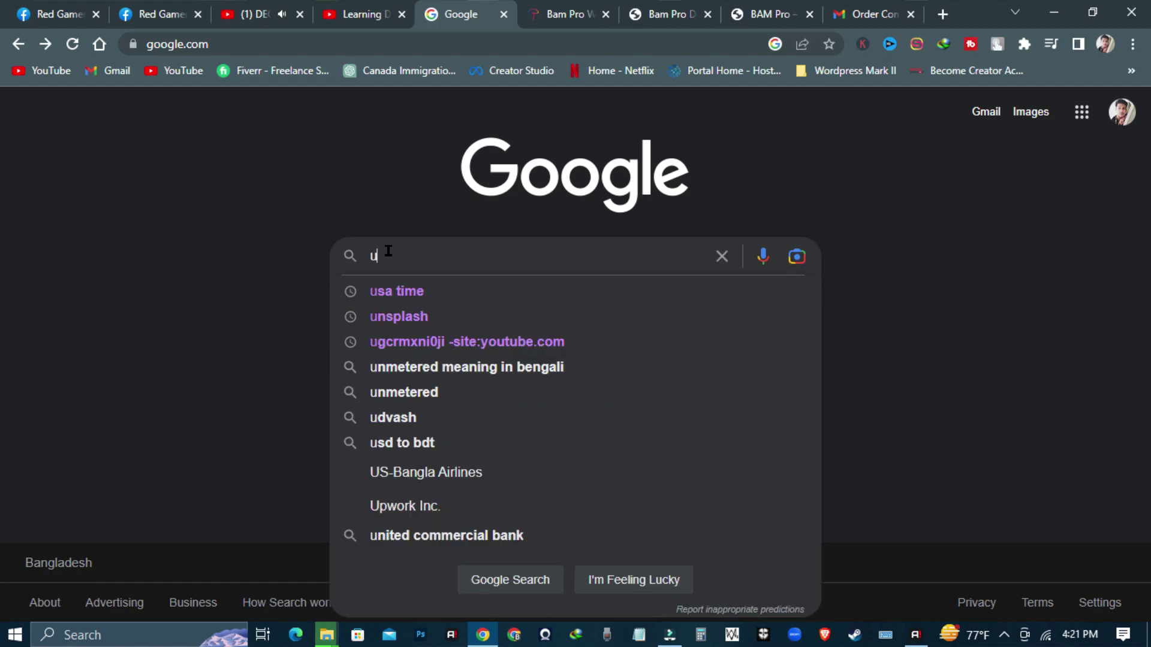
type("AT host")
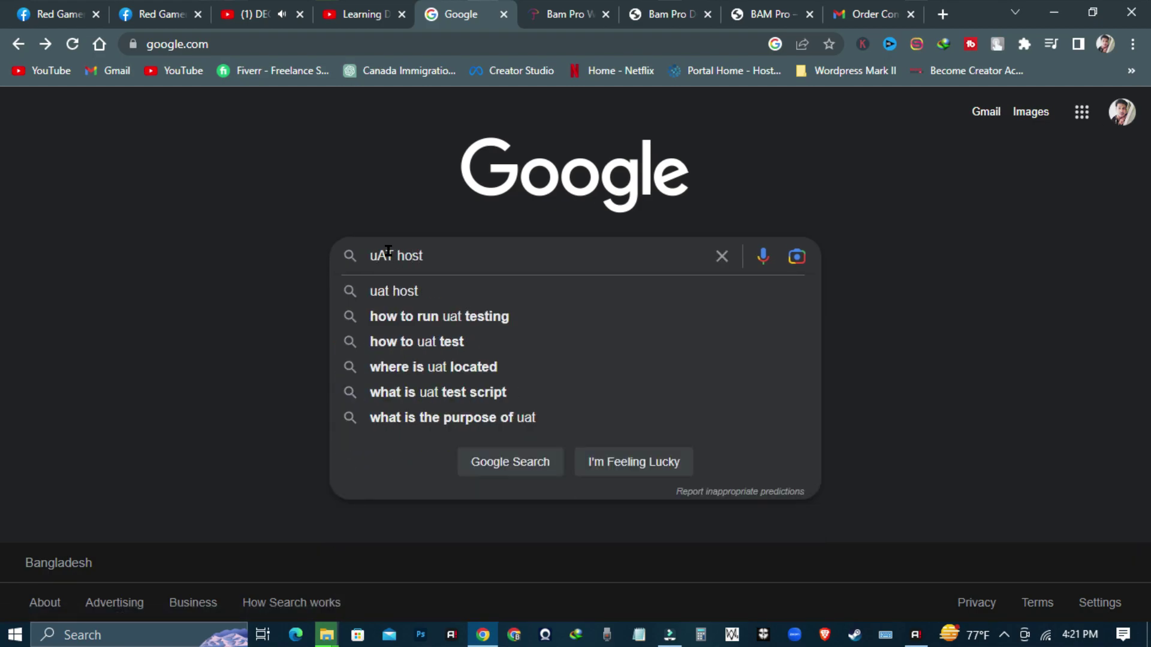
key("Return")
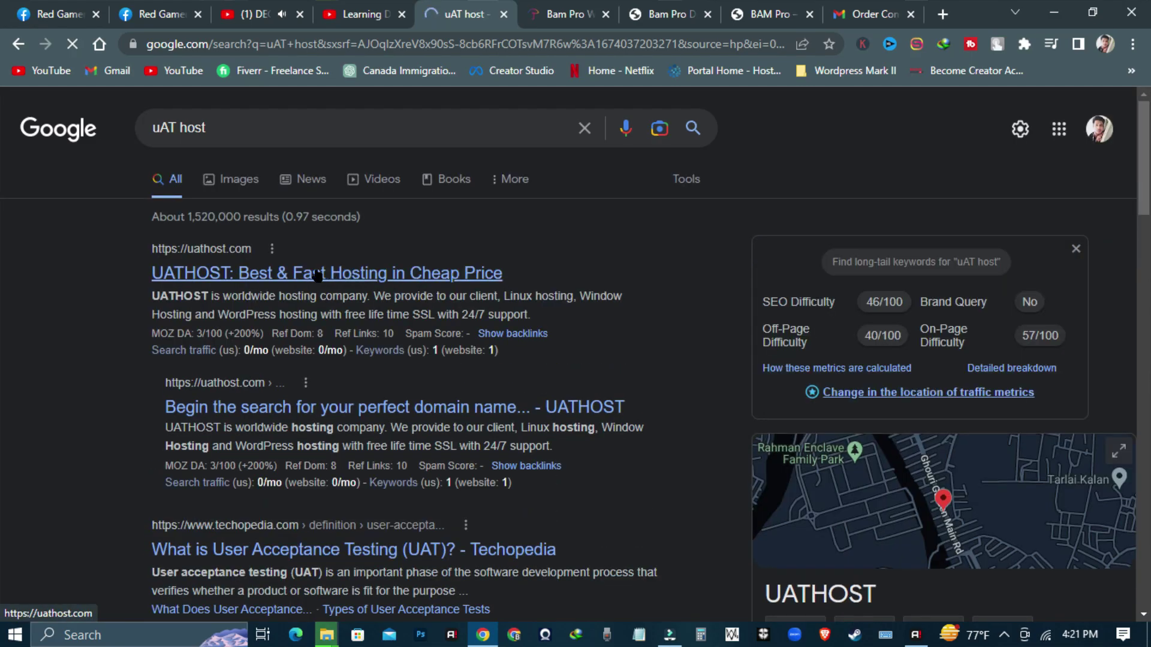
left_click(361, 275)
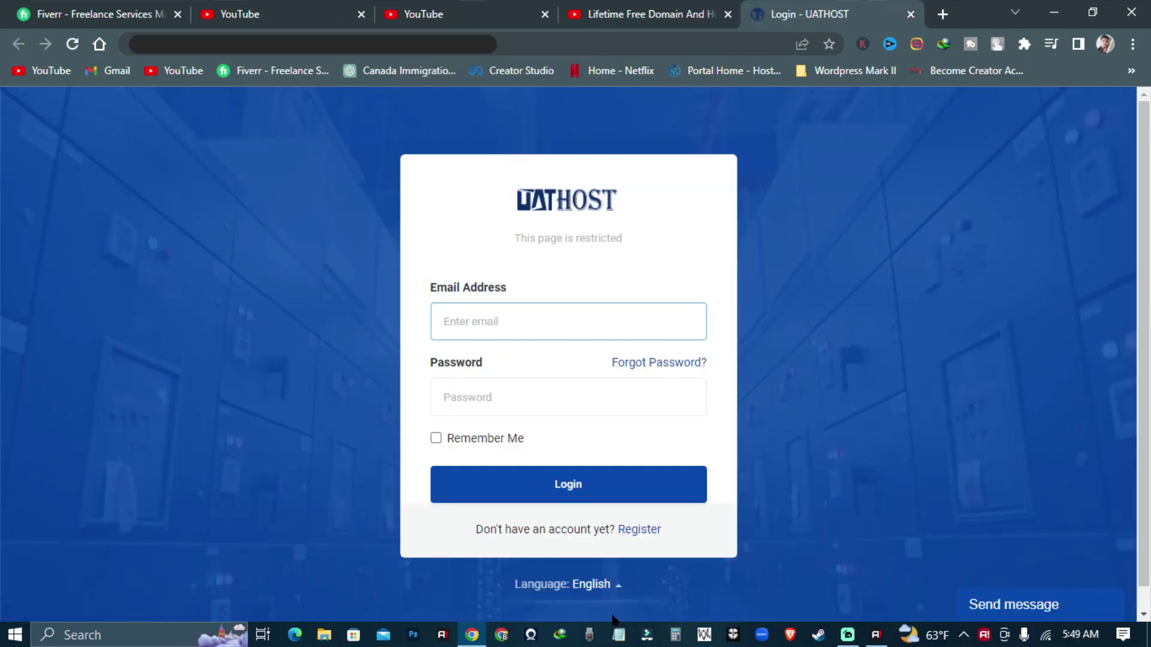
- Register with autofilled name and e-mail, Bangladesh +880 phone code and accepted terms
left_click(640, 531)
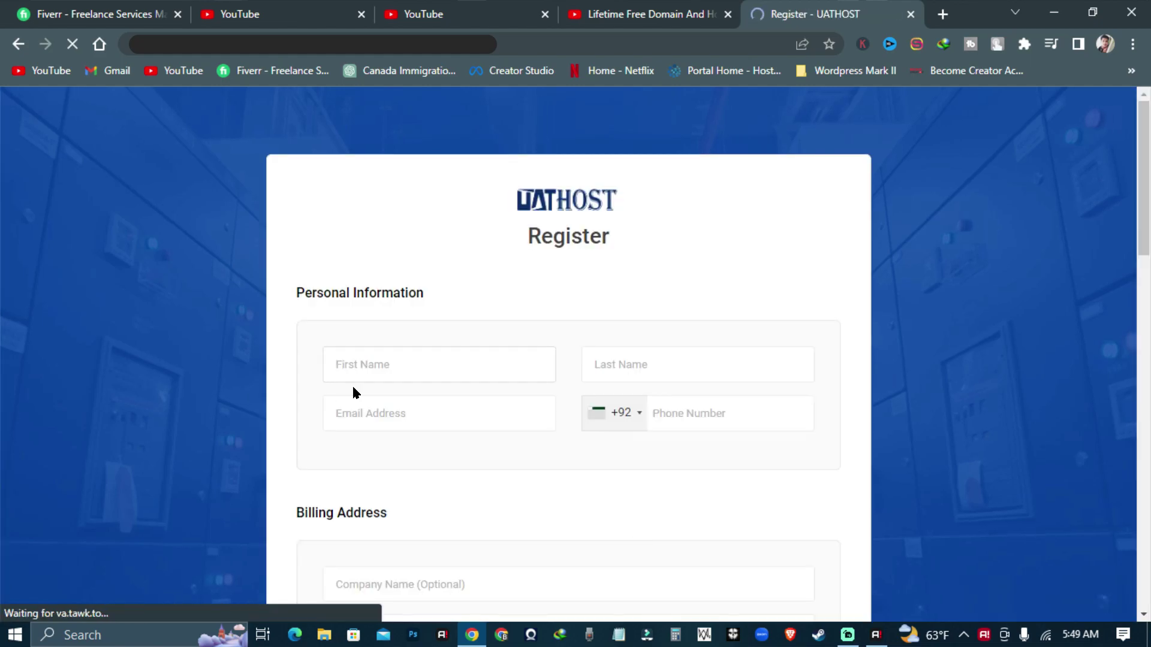
left_click(405, 364)
left_click(436, 413)
left_click(660, 366)
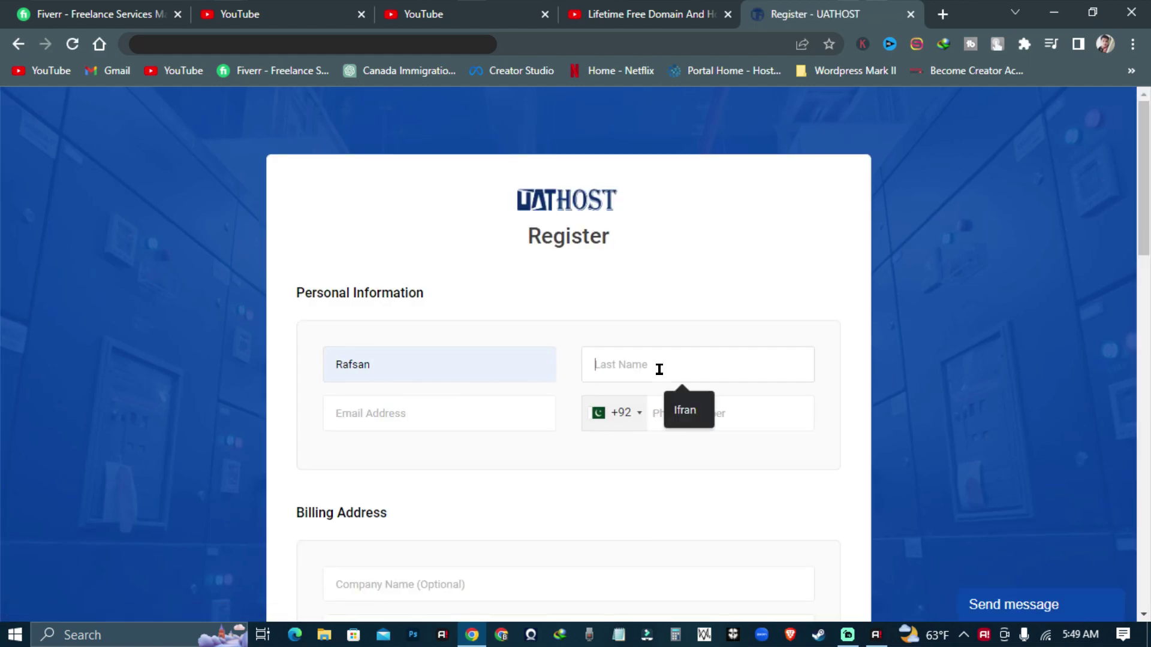
left_click(689, 412)
left_click(403, 407)
left_click(473, 278)
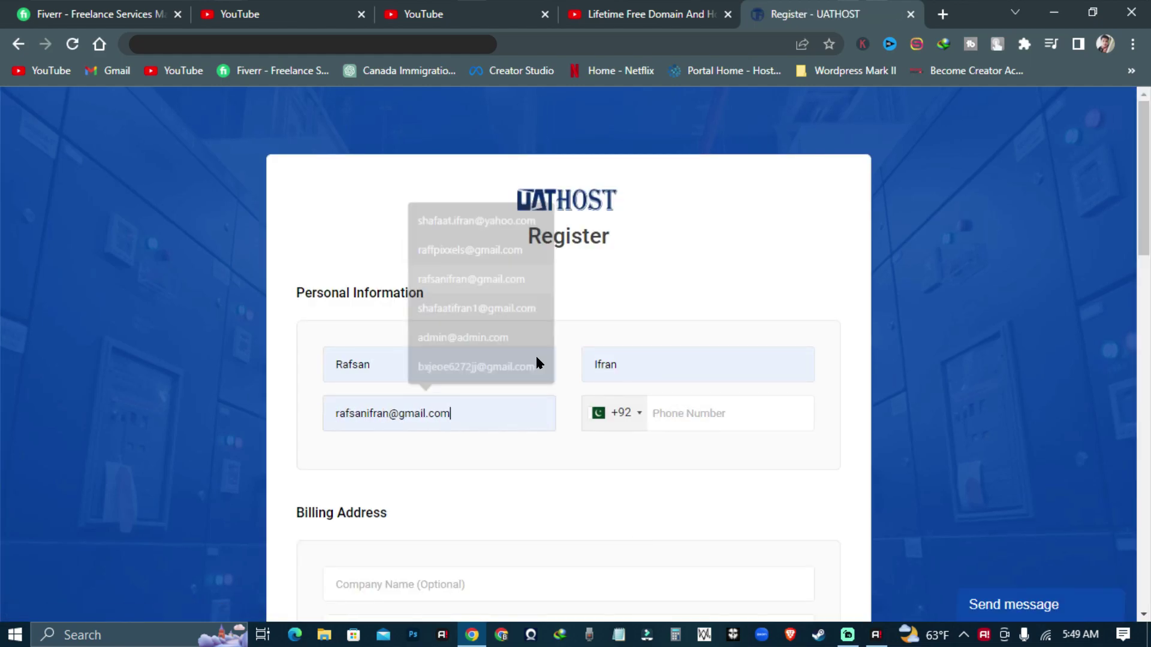
left_click(626, 413)
scroll(609, 511, "down", 7)
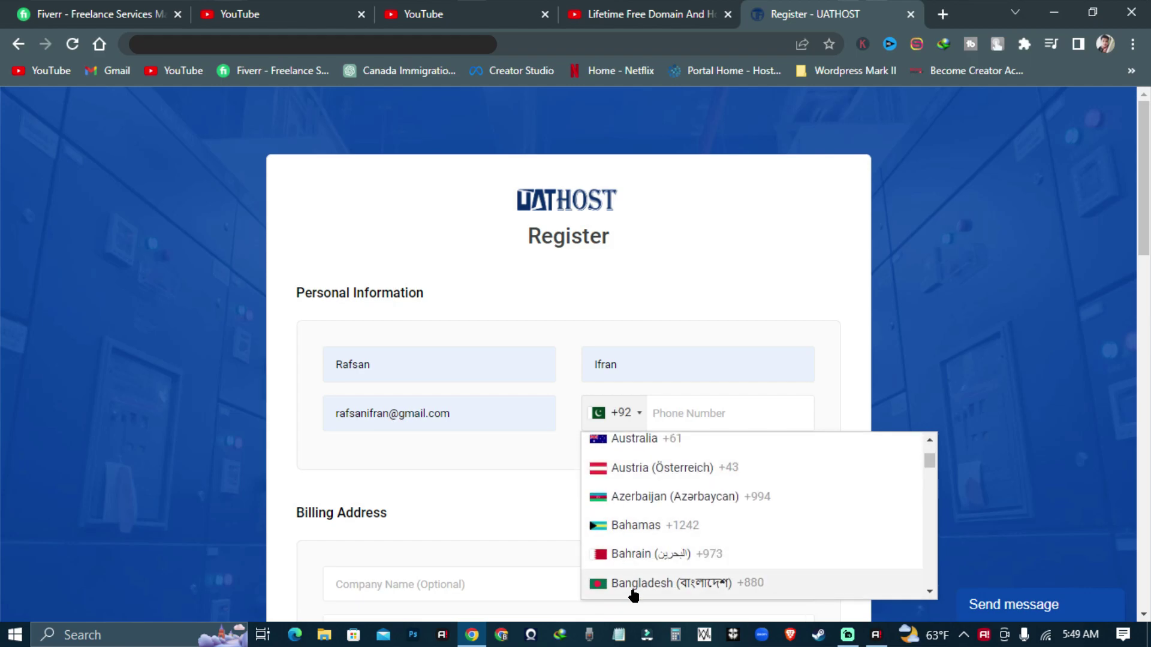
left_click(635, 587)
left_click(663, 409)
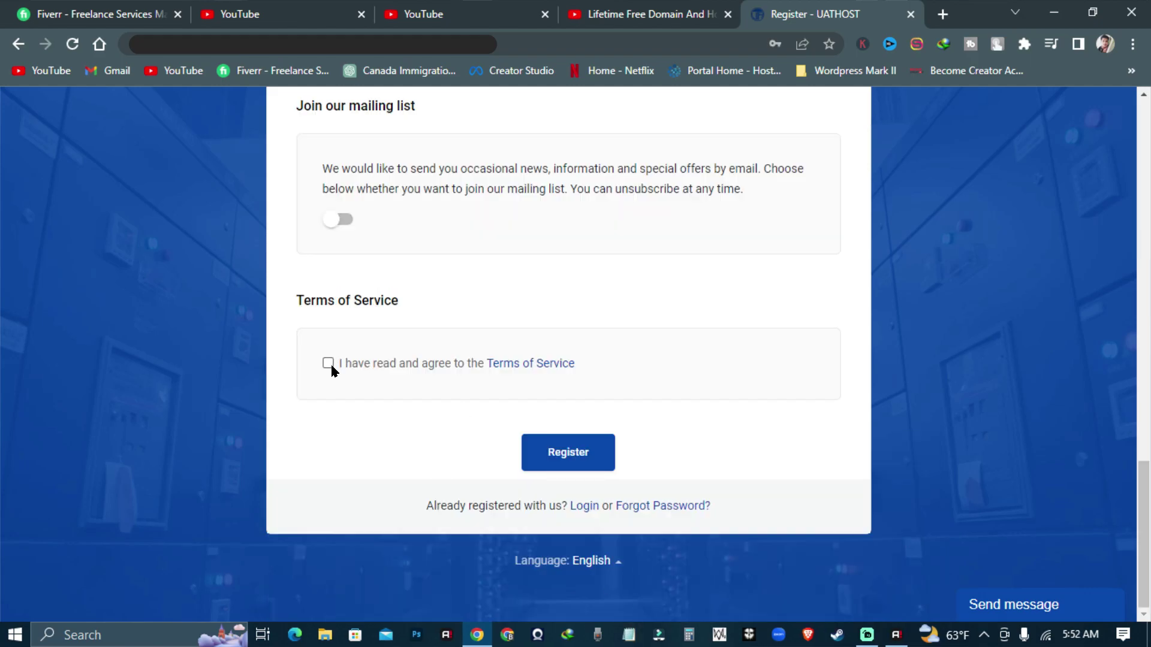
left_click(328, 363)
left_click(564, 453)
- Paste the account password into a text editor note, then return to the dashboard
left_click(629, 635)
right_click(583, 126)
left_click(669, 197)
left_click(1066, 87)
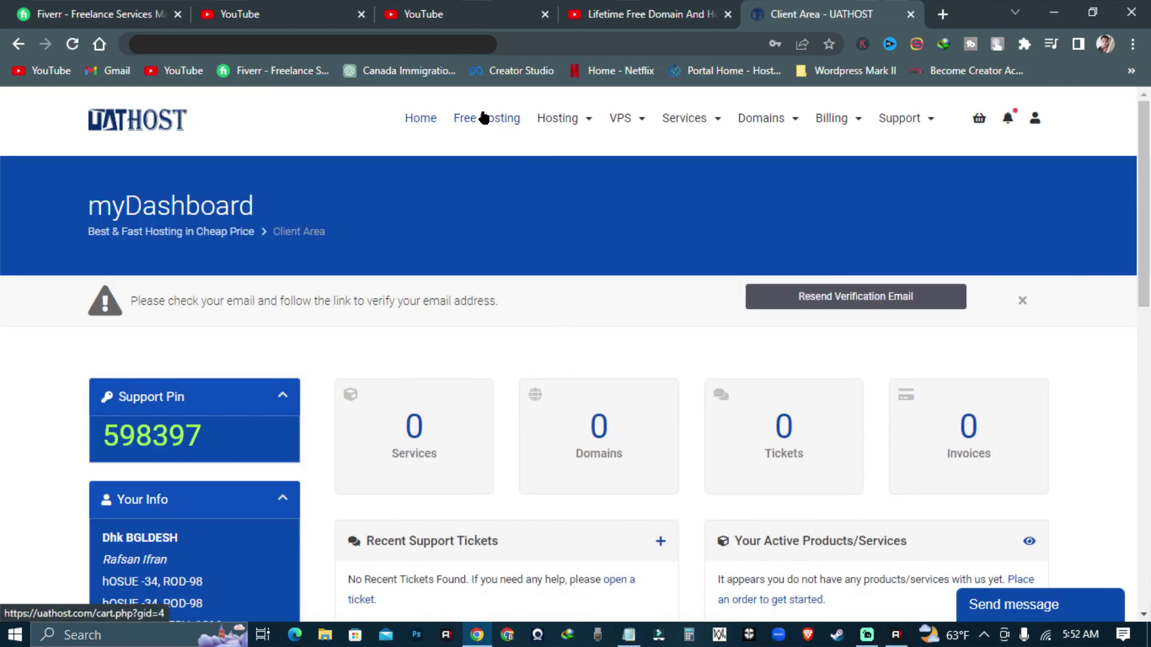
- Open the Free Hosting plans and choose Order Now under WordPress Hosting
left_click(480, 117)
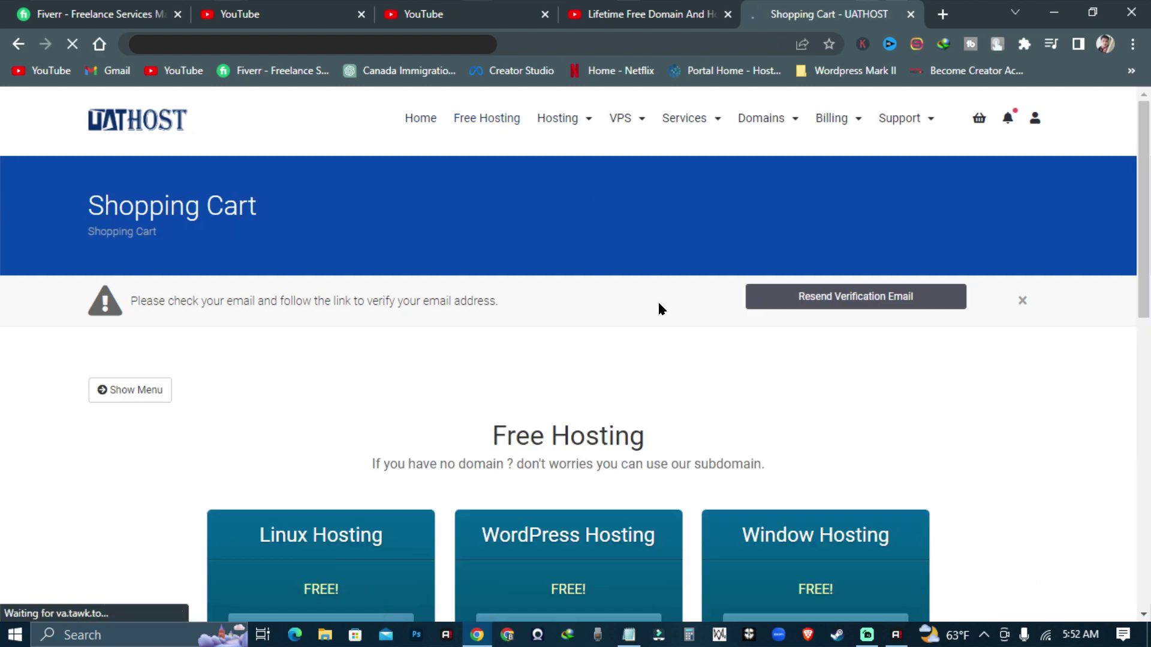
scroll(427, 469, "down", 4)
scroll(426, 464, "down", 3)
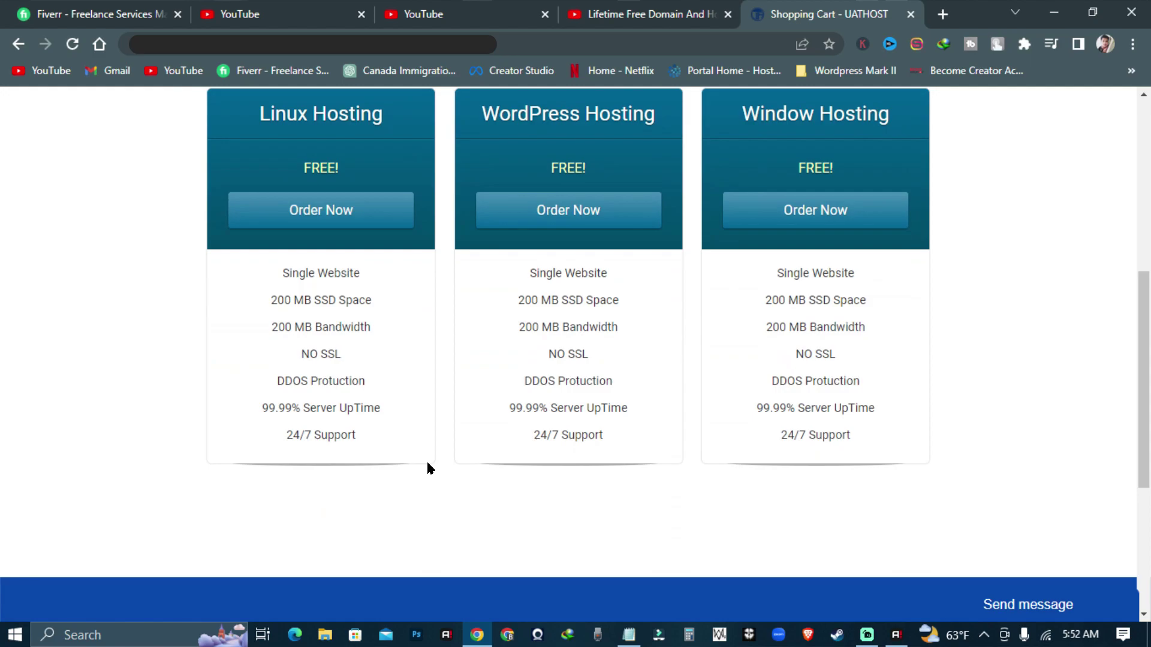
scroll(427, 464, "up", 1)
scroll(429, 492, "up", 1)
scroll(429, 487, "down", 1)
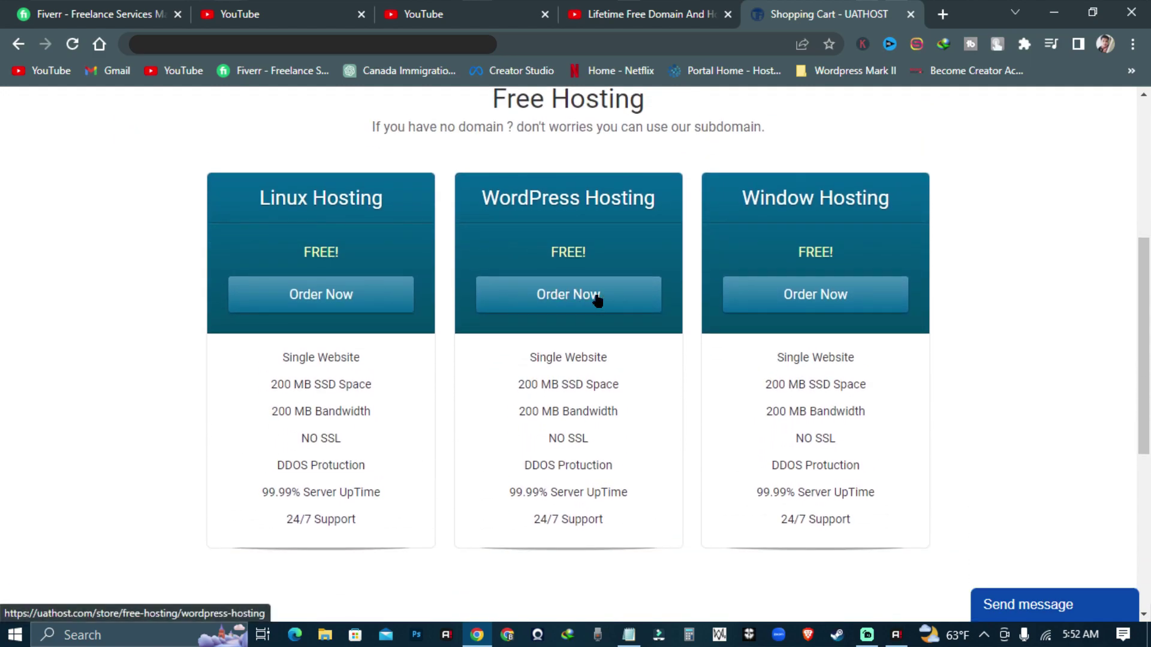
left_click(578, 300)
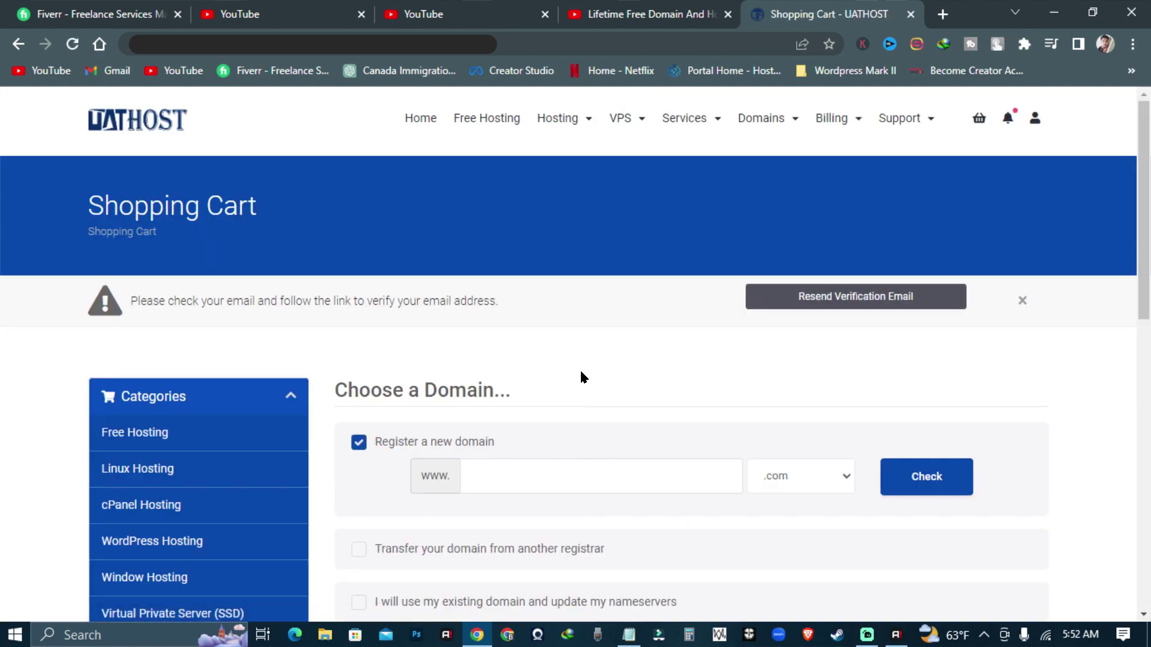
- Use a free UATHOST subdomain, demoit with .uathost.com, and check its availability
scroll(580, 366, "down", 3)
scroll(581, 365, "up", 3)
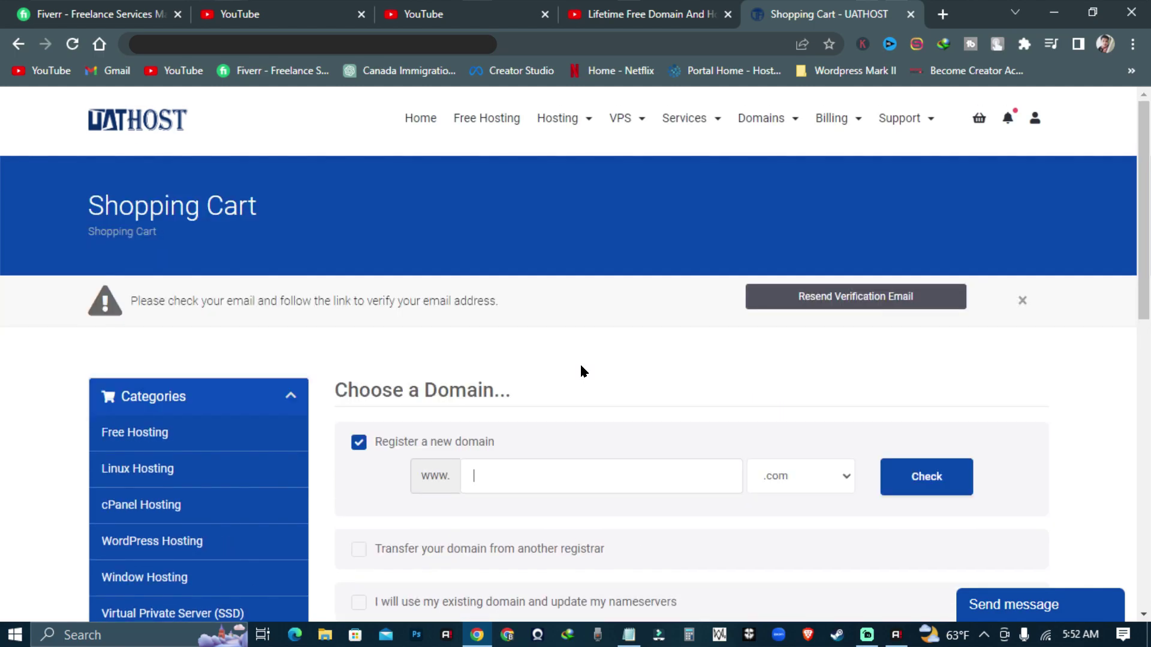
scroll(581, 368, "down", 3)
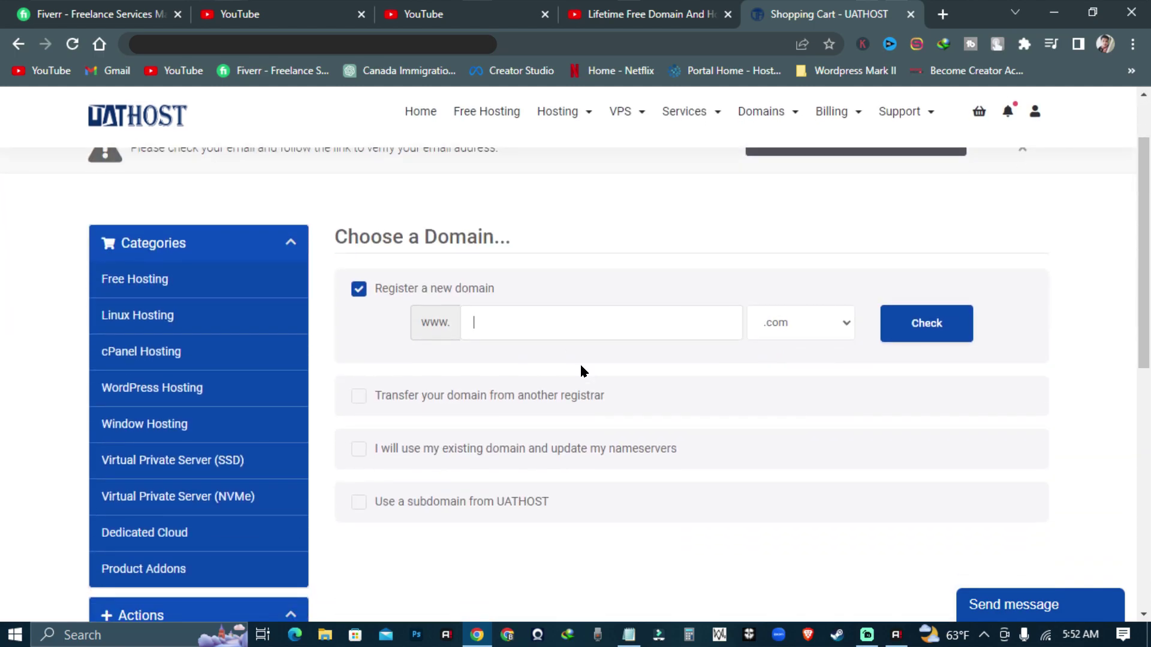
left_click(387, 507)
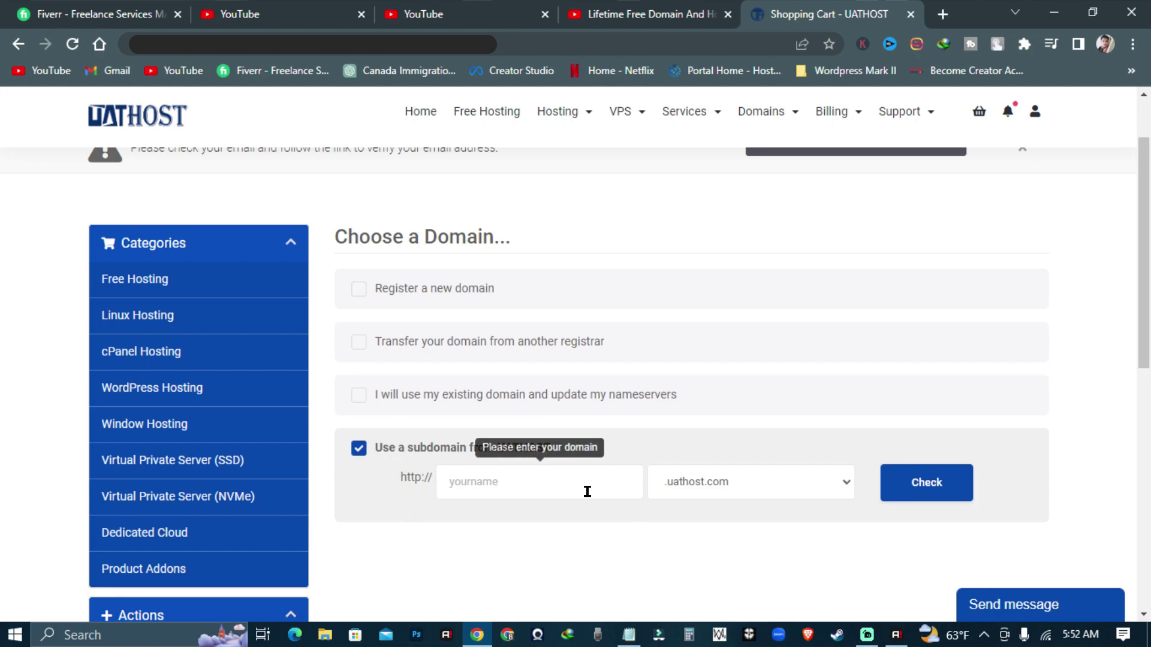
scroll(587, 490, "down", 1)
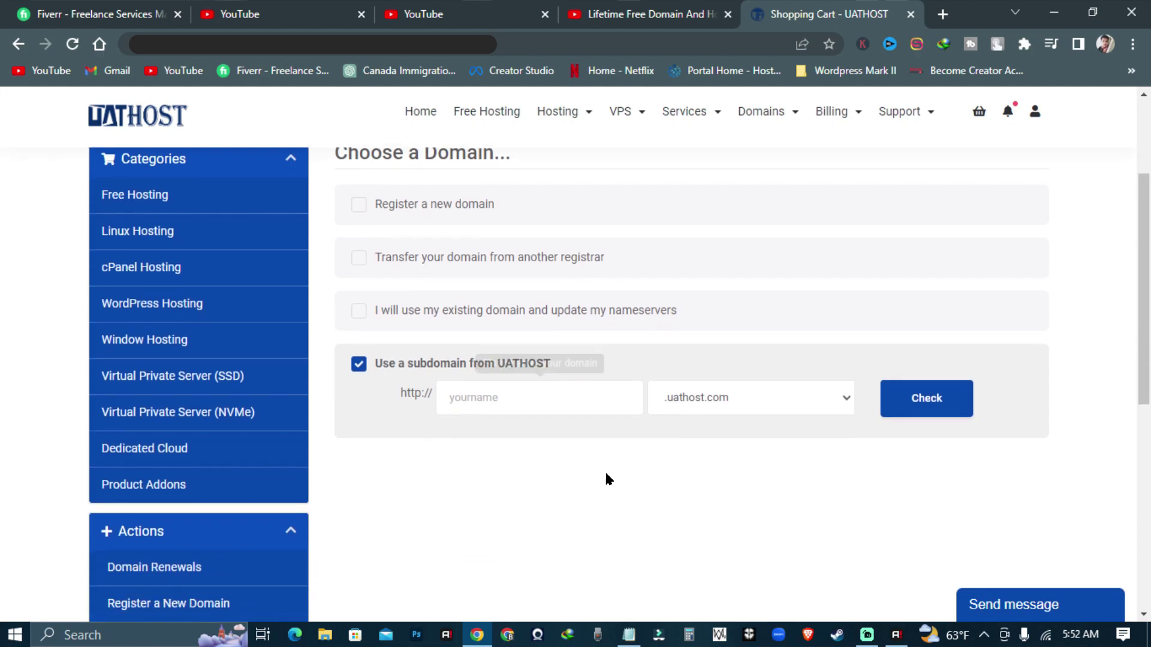
left_click(552, 389)
type("DE")
key("BackSpace")
key("BackSpace")
type("de")
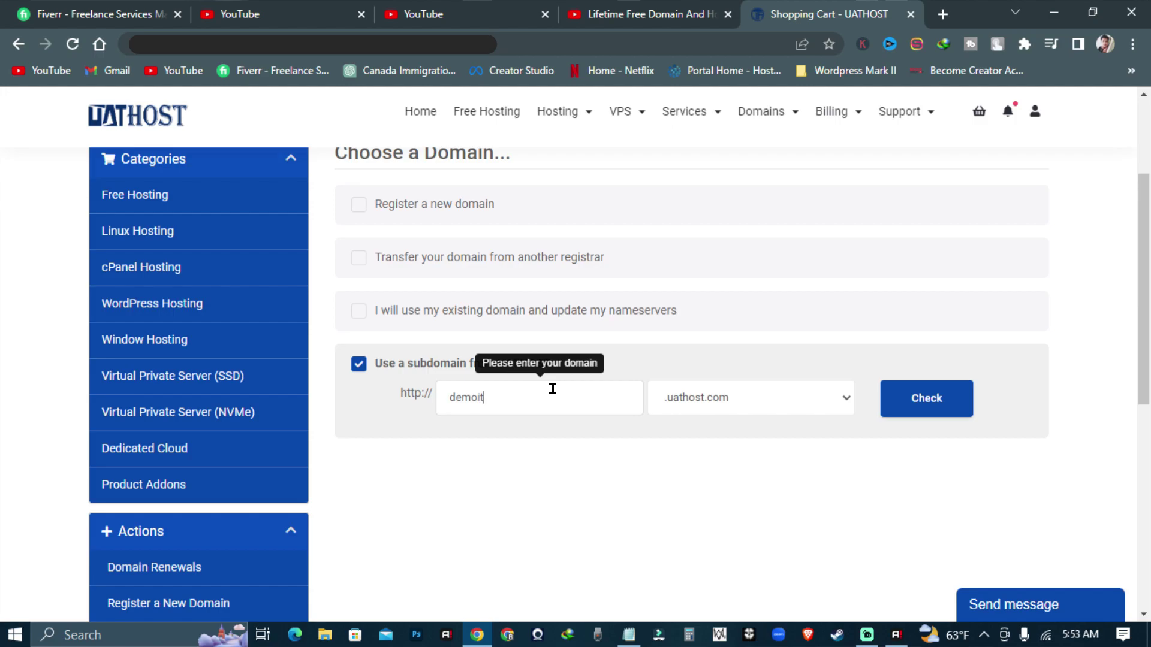
left_click(767, 404)
left_click(746, 425)
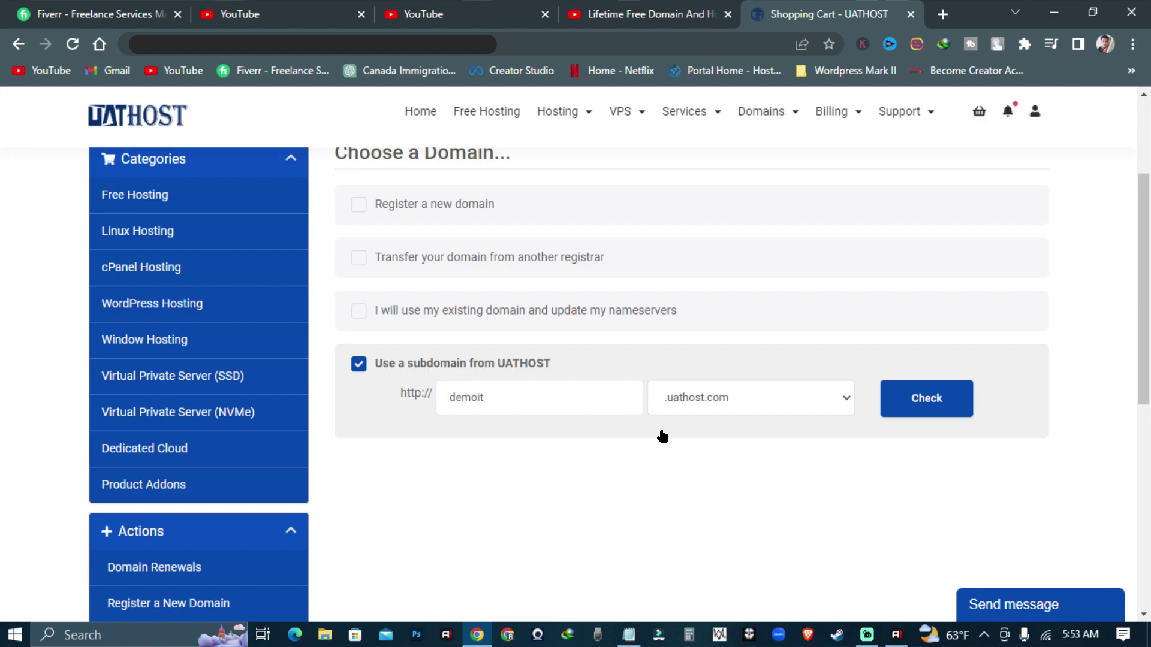
scroll(564, 417, "down", 3)
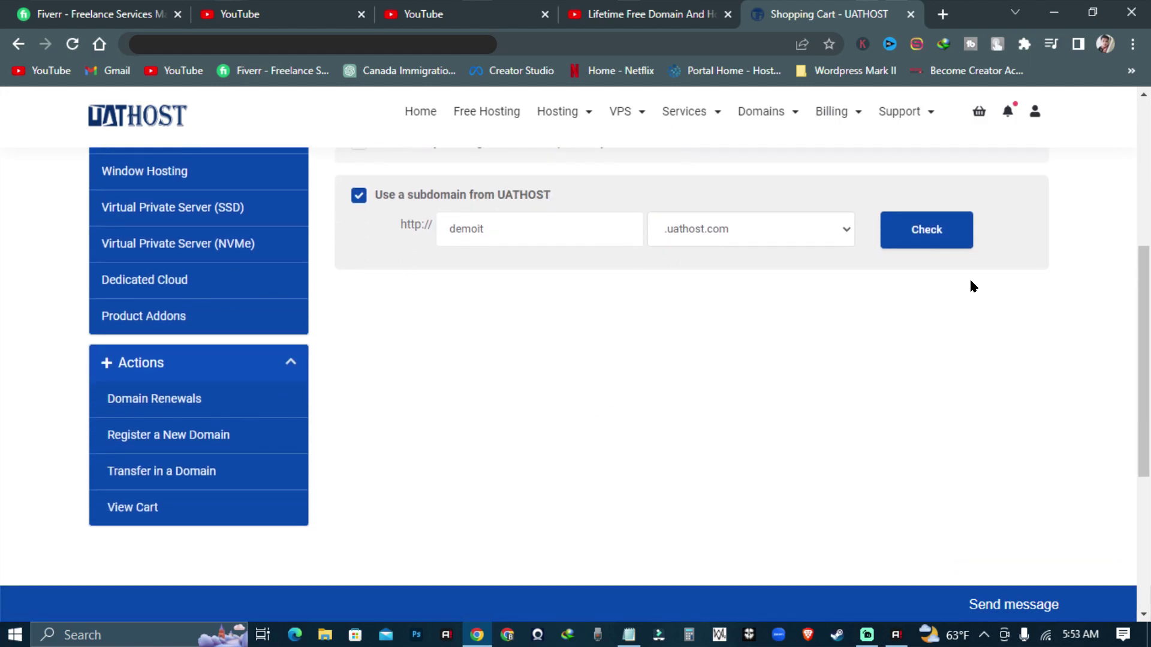
left_click(925, 237)
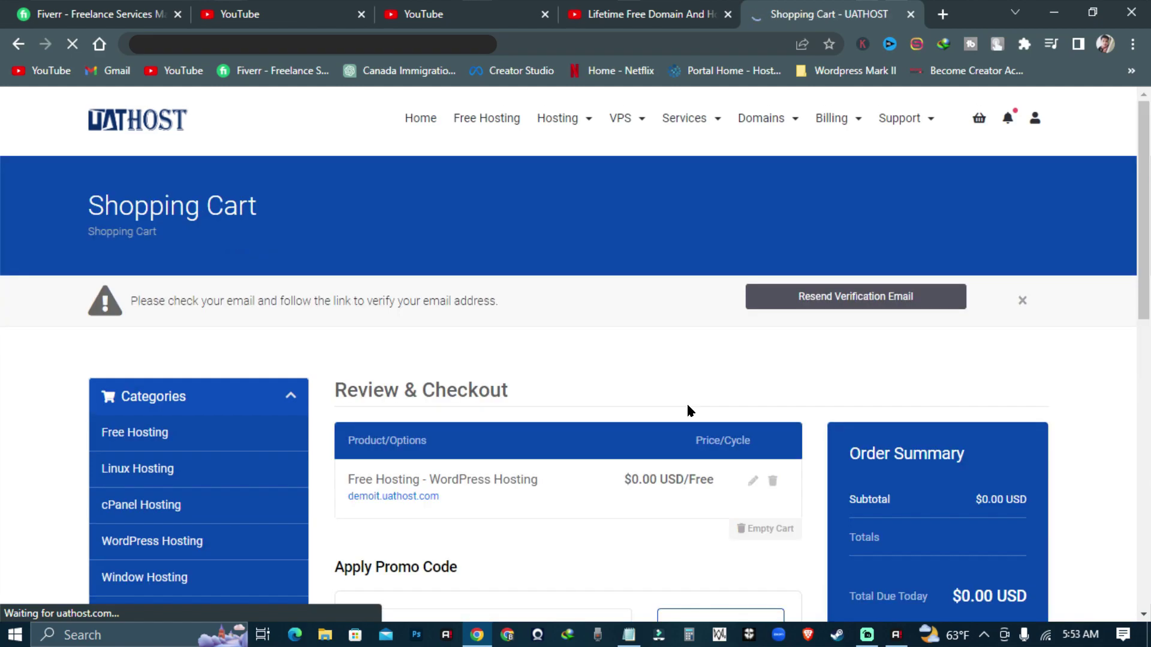
- Check out, agree to the Terms of Service and complete the free hosting order
scroll(689, 411, "down", 4)
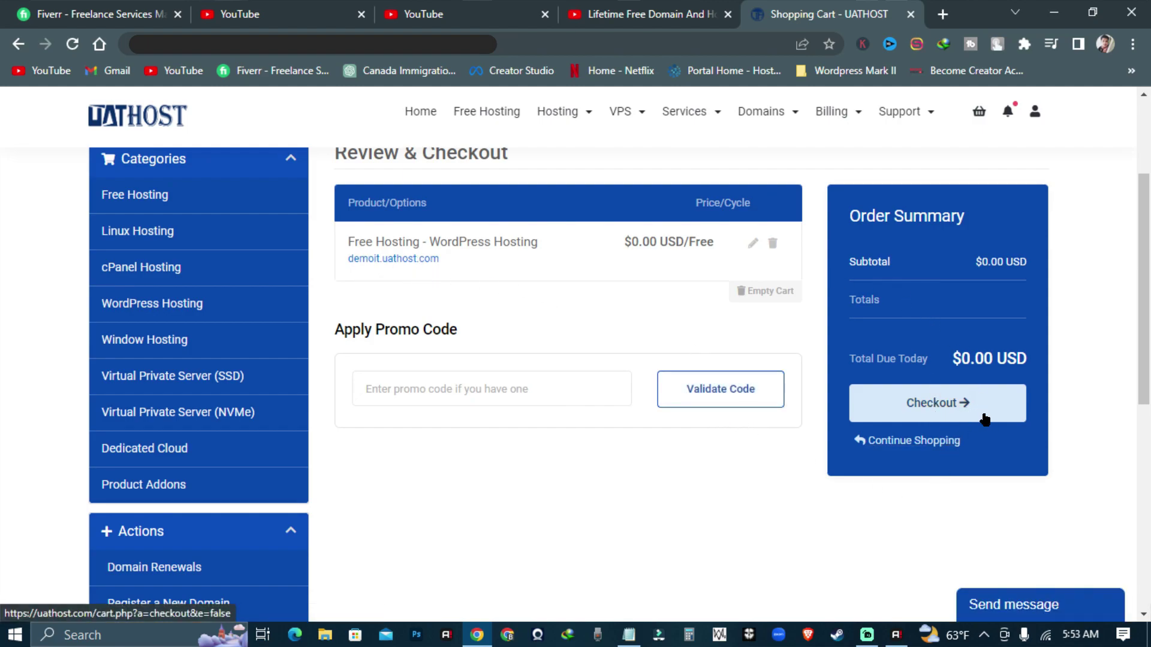
left_click(937, 411)
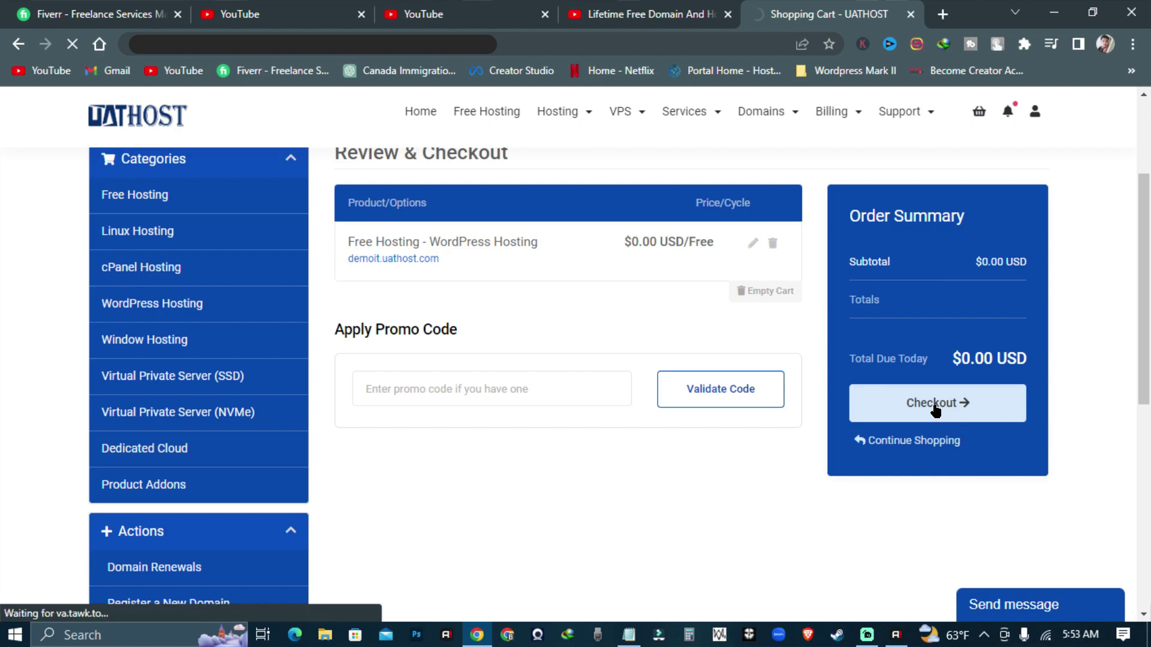
scroll(465, 422, "down", 5)
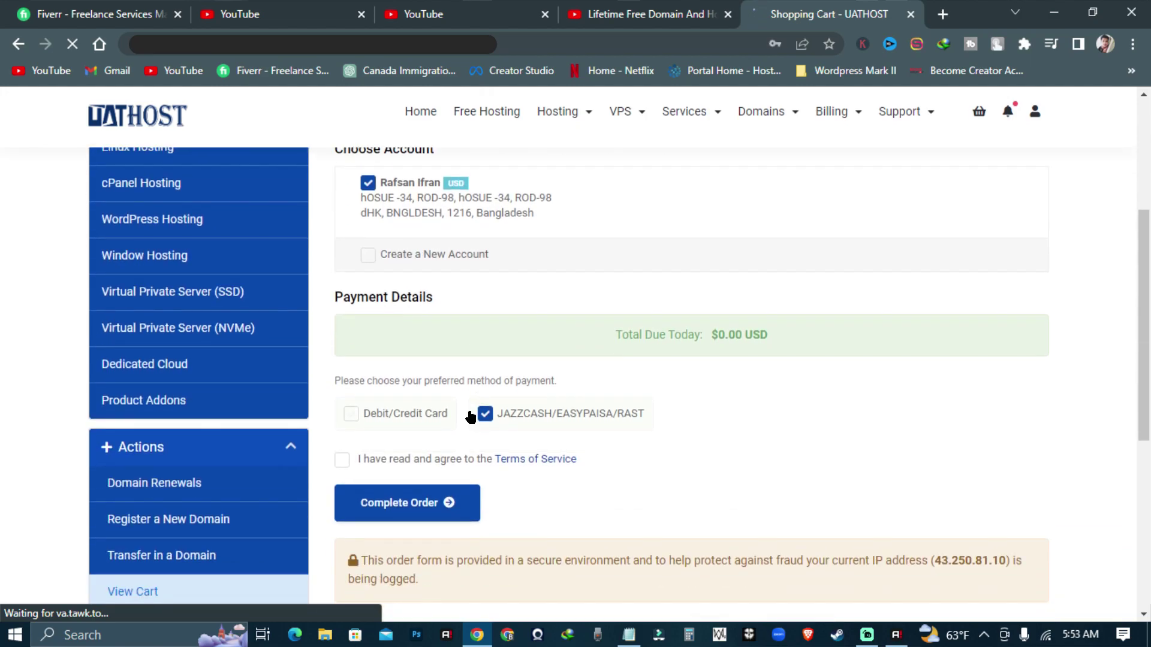
scroll(470, 418, "down", 2)
scroll(498, 406, "up", 1)
left_click(342, 375)
left_click(416, 418)
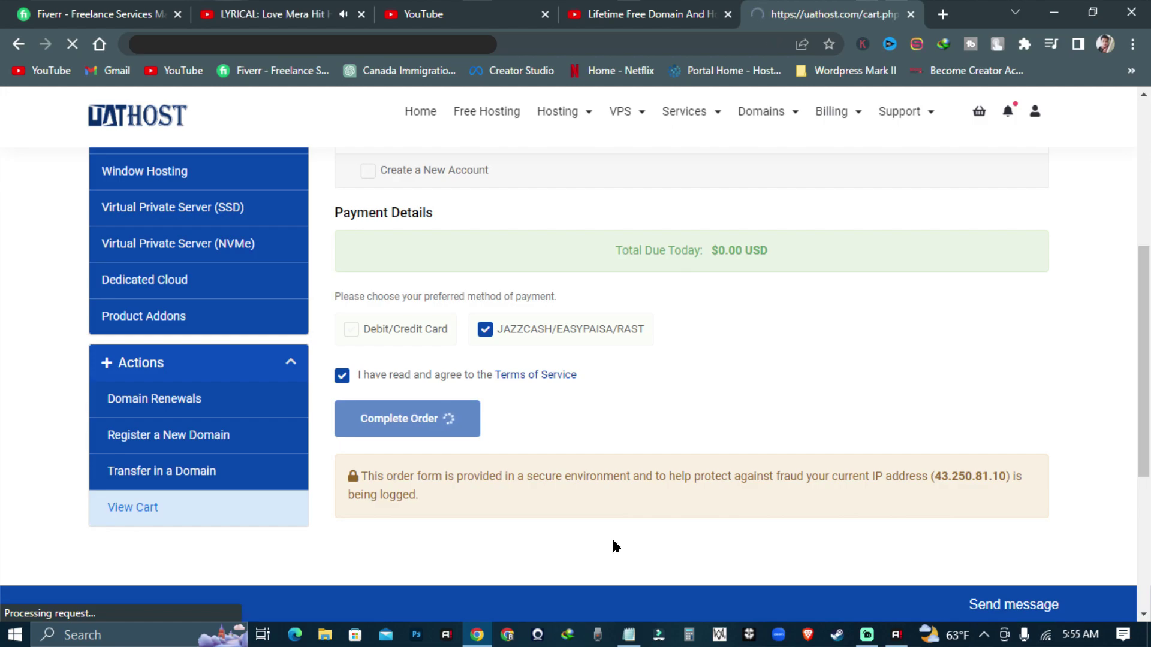
- Review the order confirmation page and continue to the client area dashboard
scroll(612, 544, "down", 4)
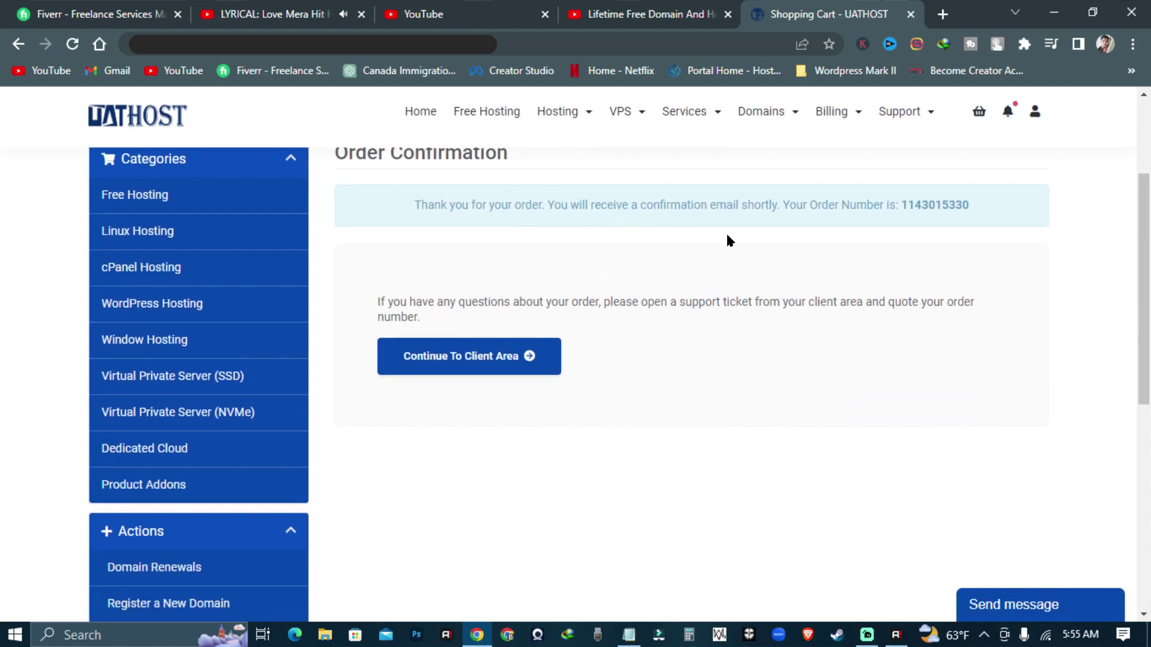
scroll(807, 225, "up", 2)
scroll(830, 375, "up", 2)
left_click_drag(392, 448, 1030, 471)
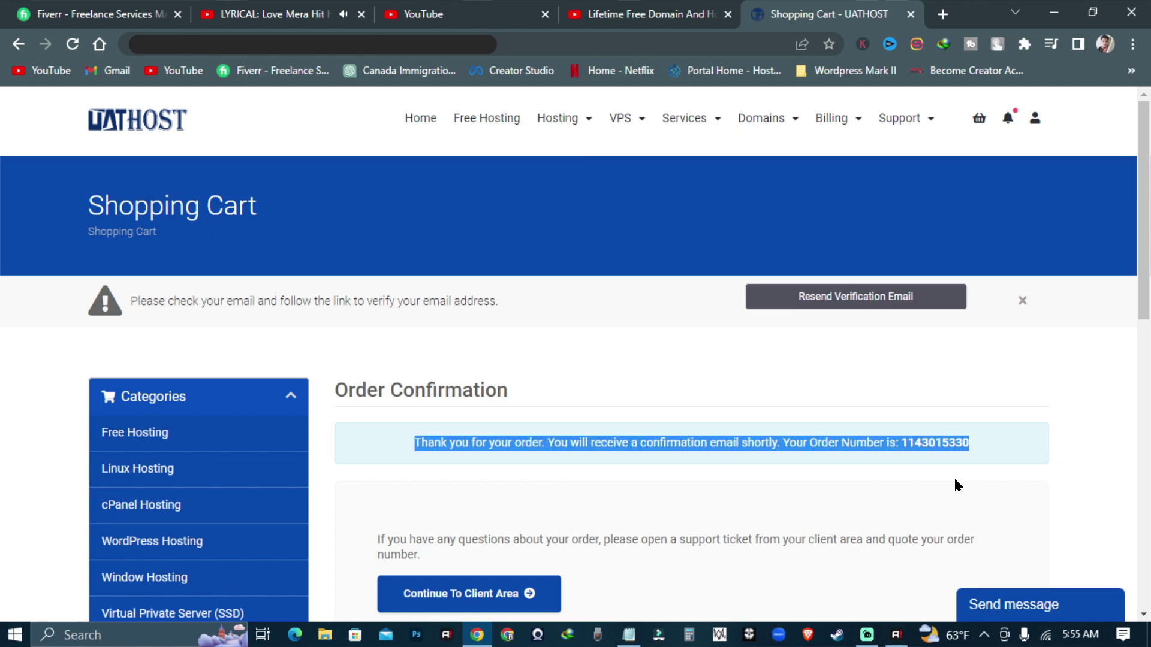
scroll(875, 480, "down", 3)
left_click(671, 483)
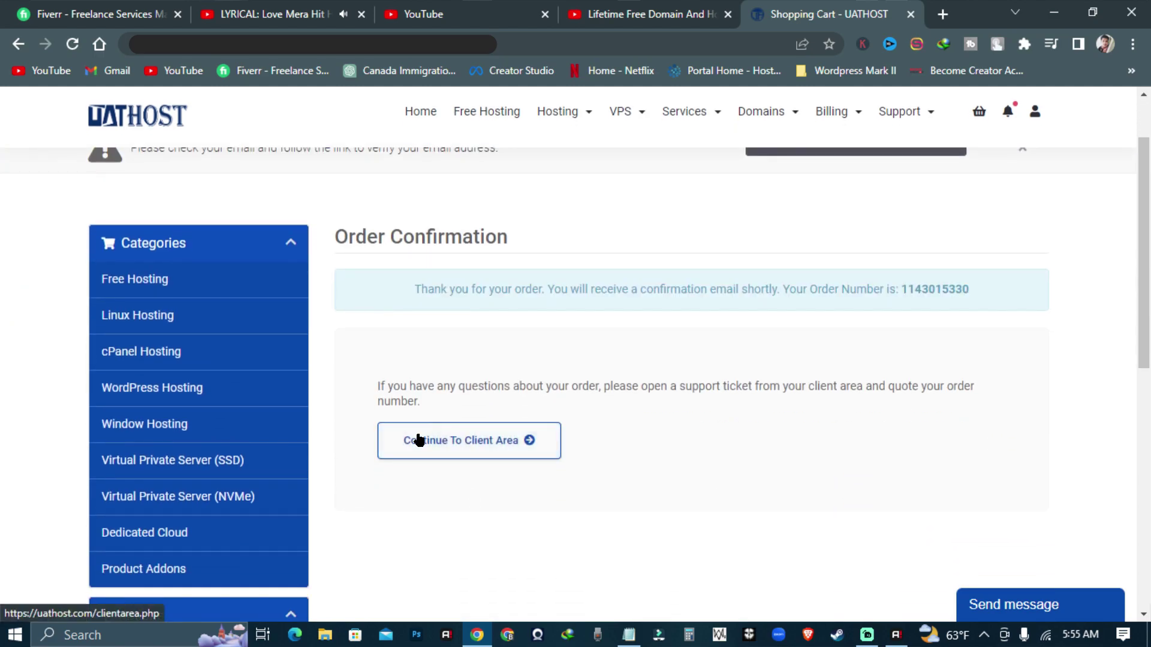
left_click(485, 441)
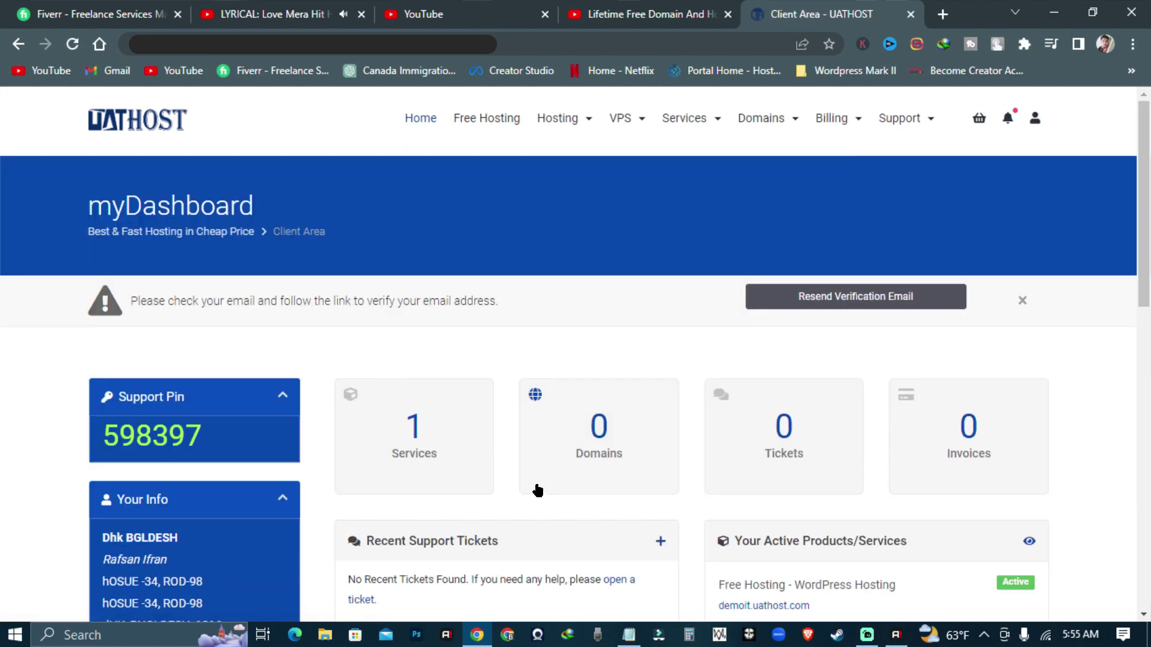
- Log in to demoit.uathost.com's control panel and review its WordPress Starter package details
scroll(721, 479, "down", 10)
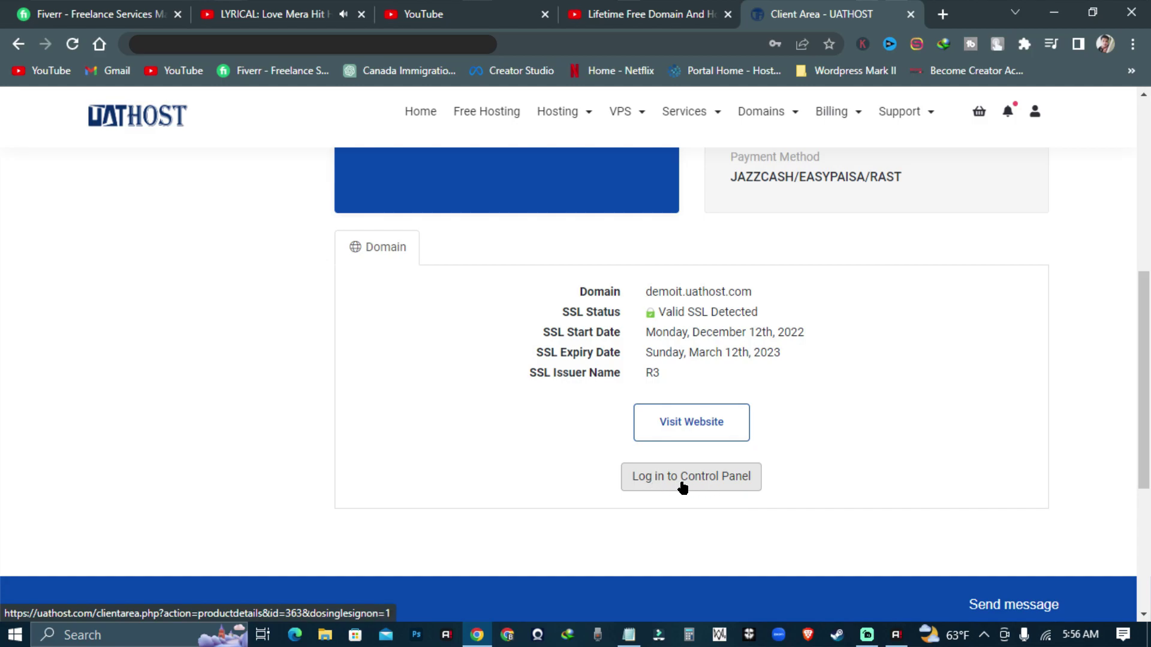
left_click(683, 483)
scroll(692, 359, "down", 4)
scroll(695, 360, "up", 5)
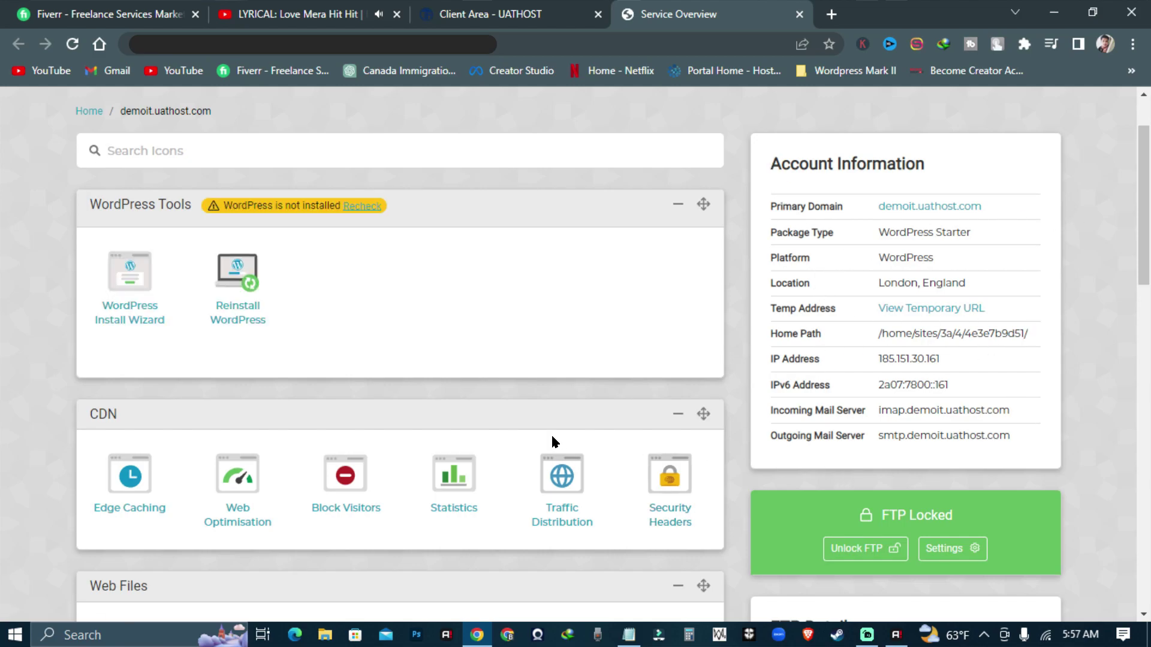
scroll(430, 440, "down", 6)
scroll(435, 381, "down", 3)
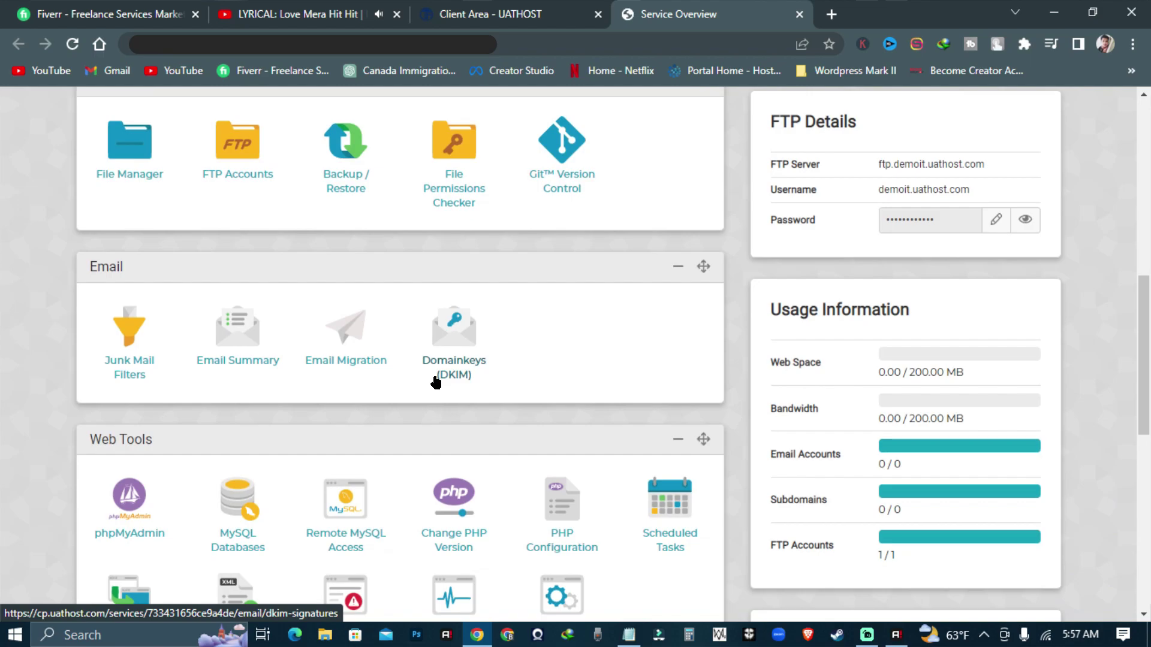
scroll(531, 344, "down", 1)
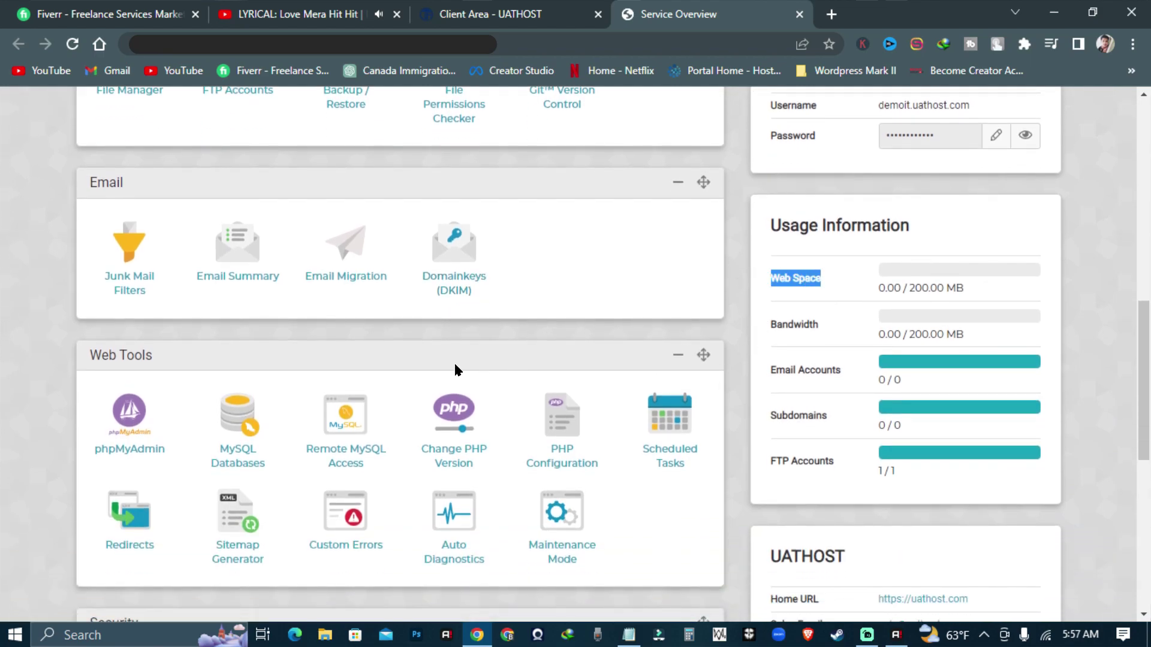
scroll(212, 360, "down", 8)
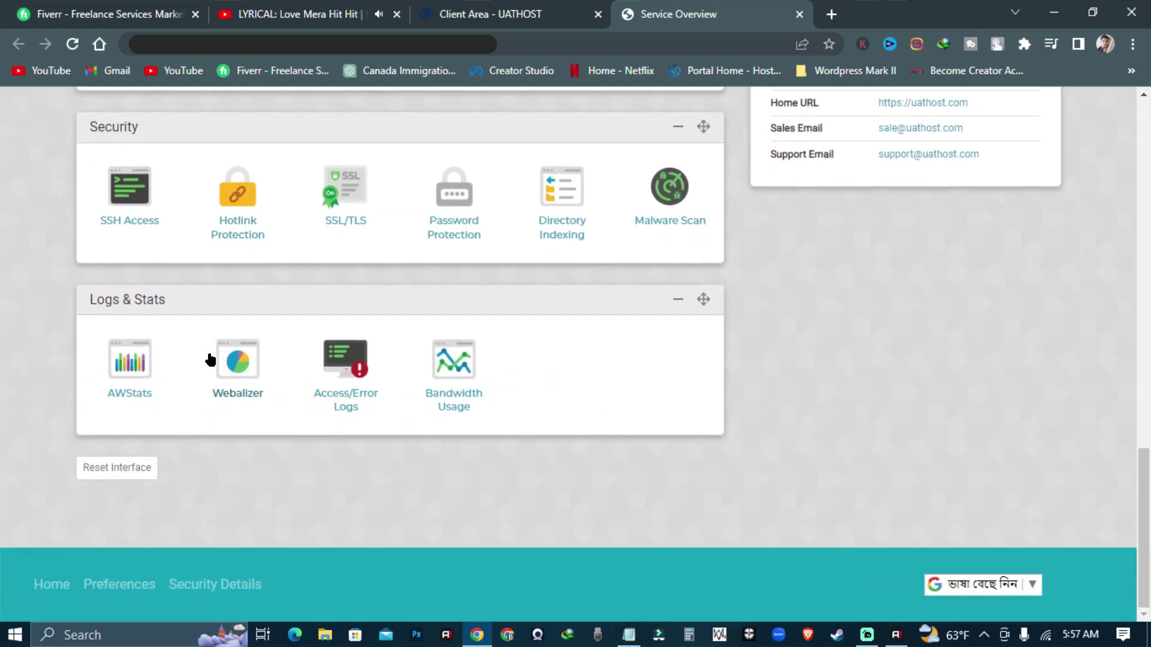
scroll(208, 431, "up", 6)
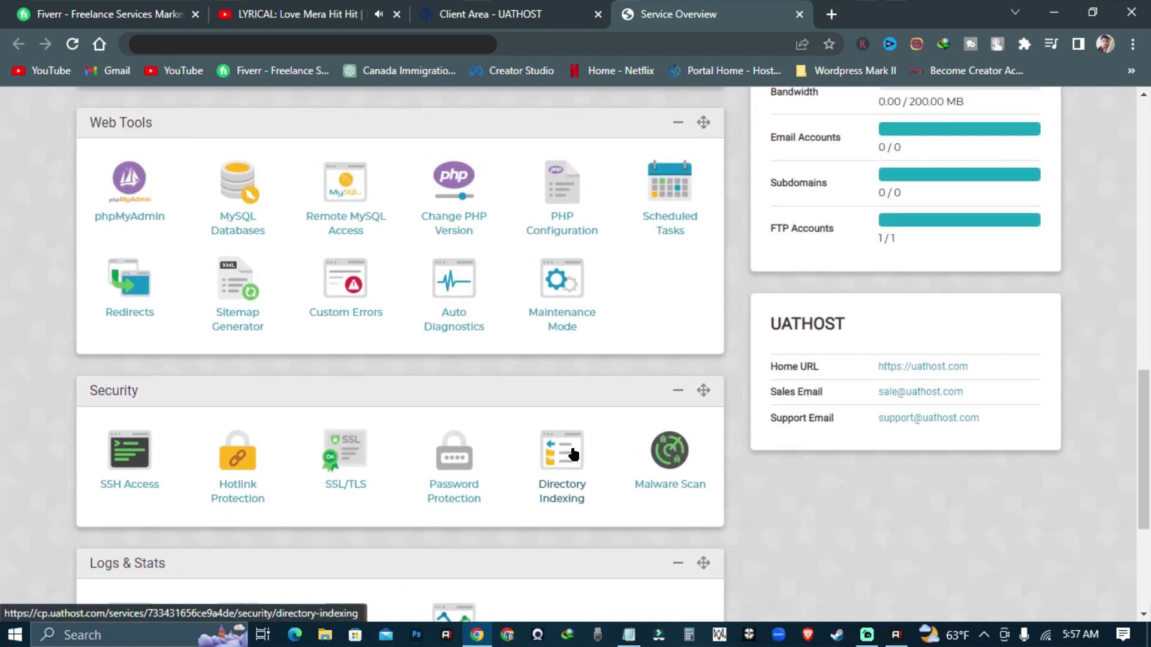
scroll(224, 427, "up", 6)
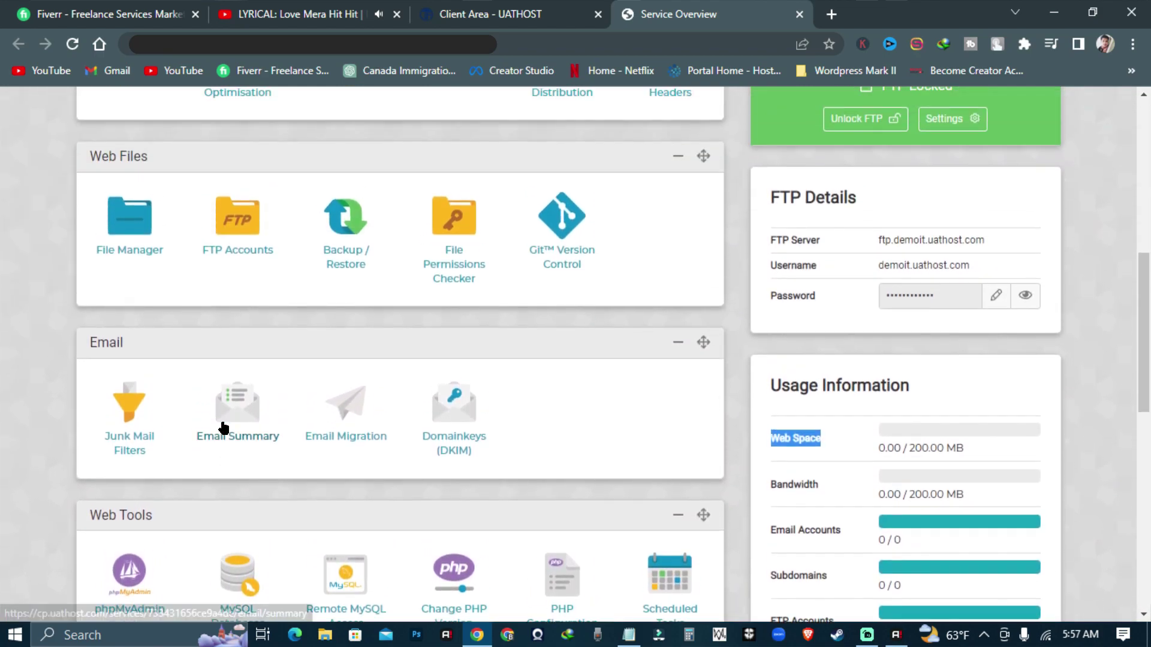
scroll(224, 427, "up", 6)
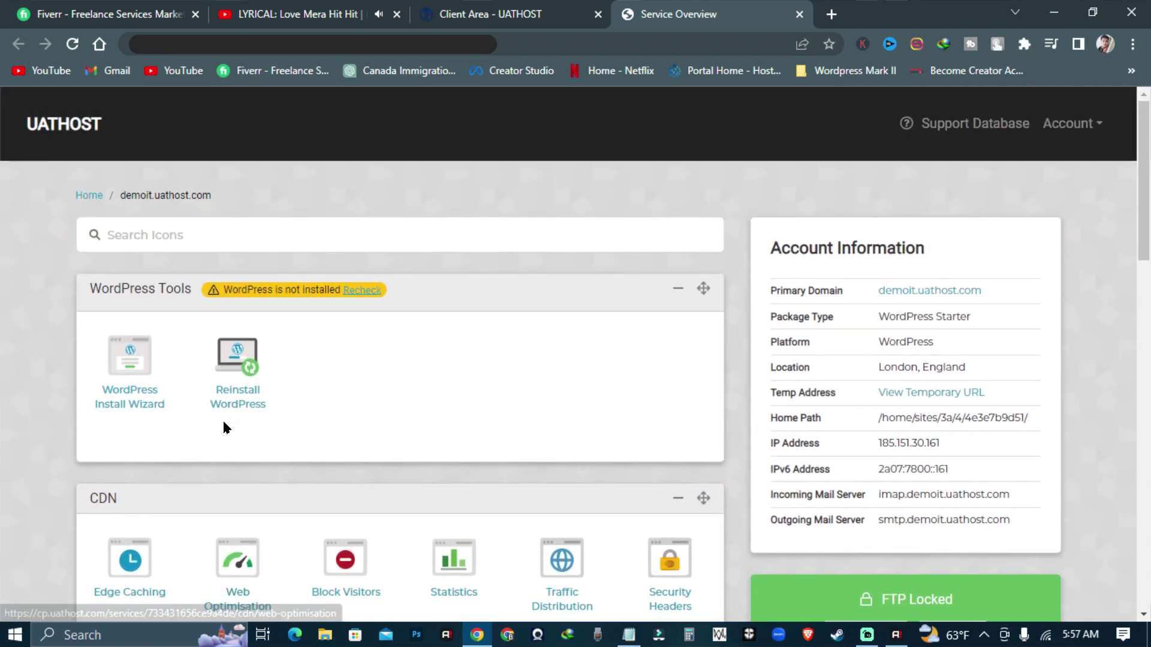
- Launch the WordPress installer and continue with English (United States)
left_click(130, 367)
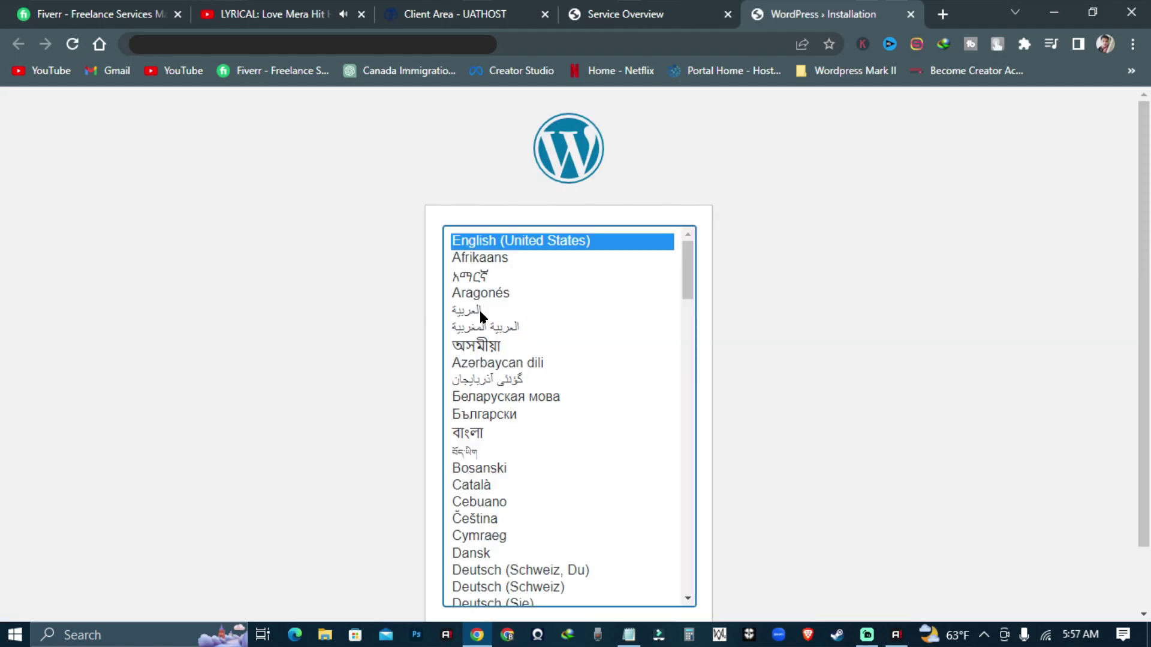
scroll(835, 347, "down", 2)
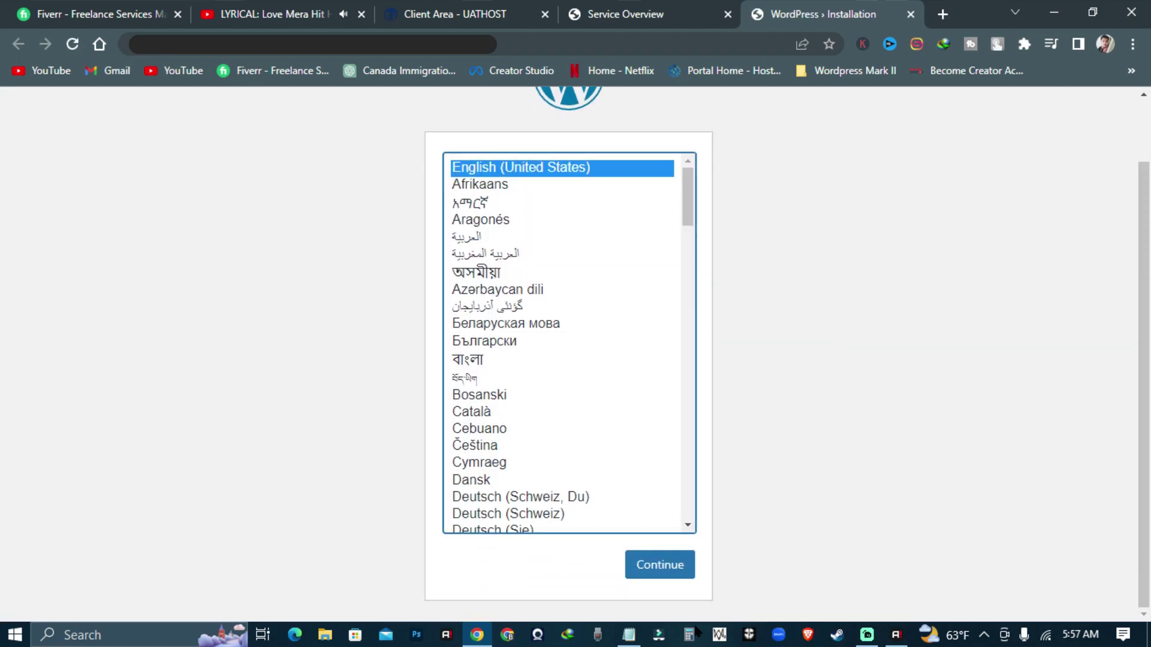
left_click(656, 566)
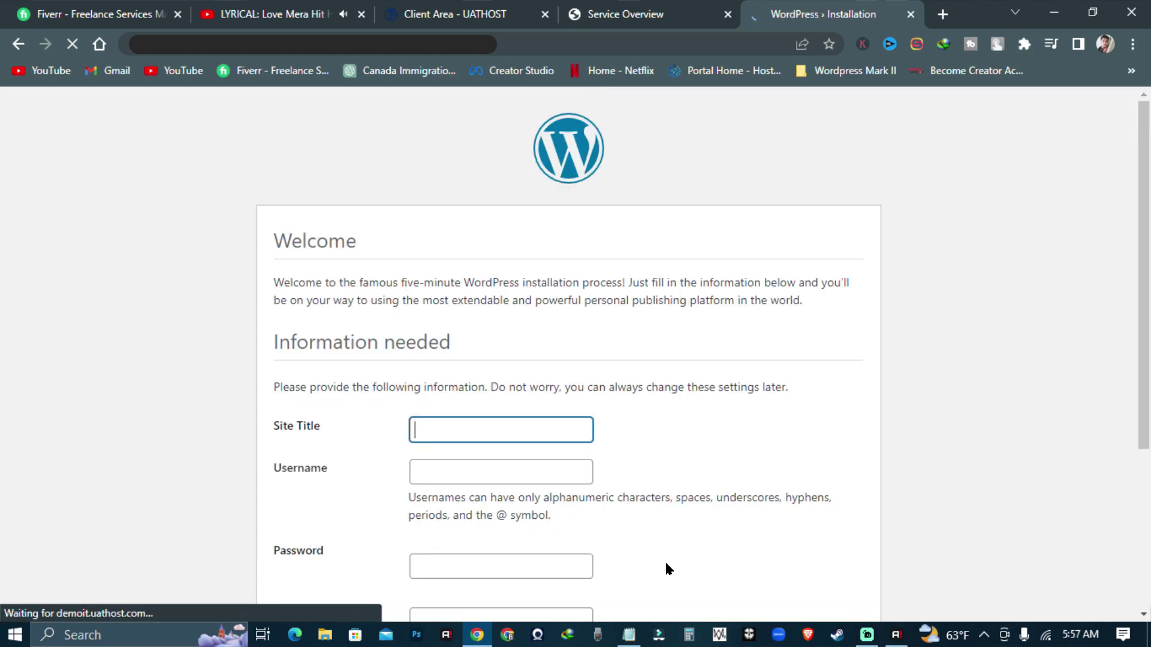
scroll(636, 334, "down", 3)
scroll(650, 344, "up", 1)
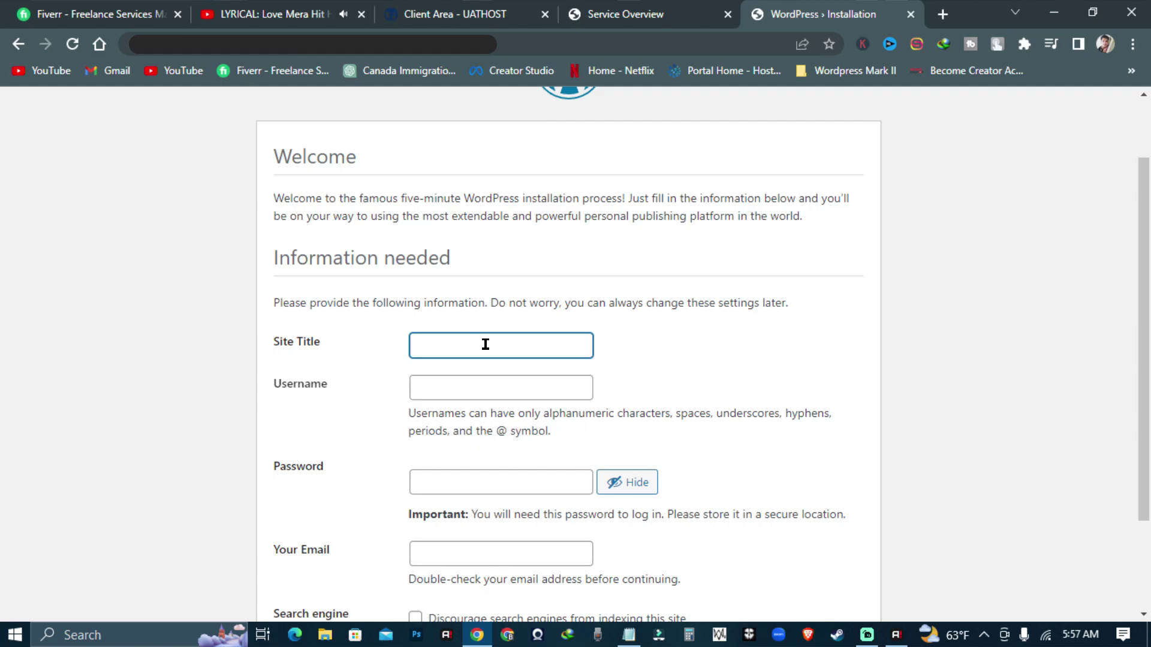
- Enter the site title 'Online it Center' and the admin username
left_click(571, 341)
type("Online it")
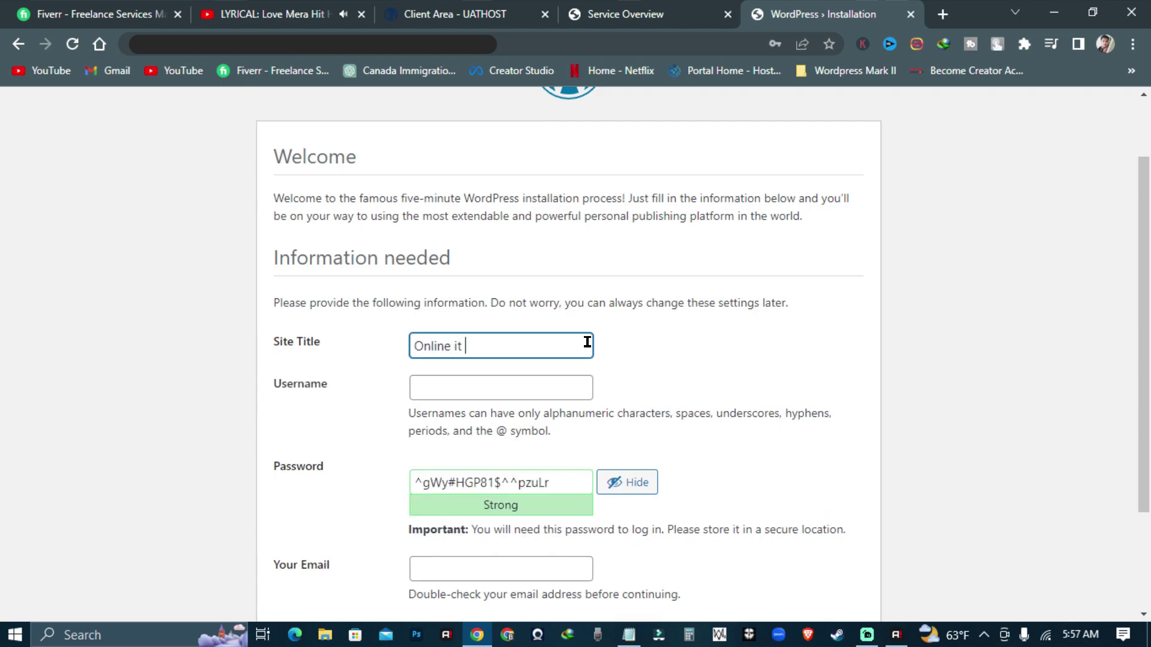
type(" Center")
left_click(552, 384)
type("rfsnifrn")
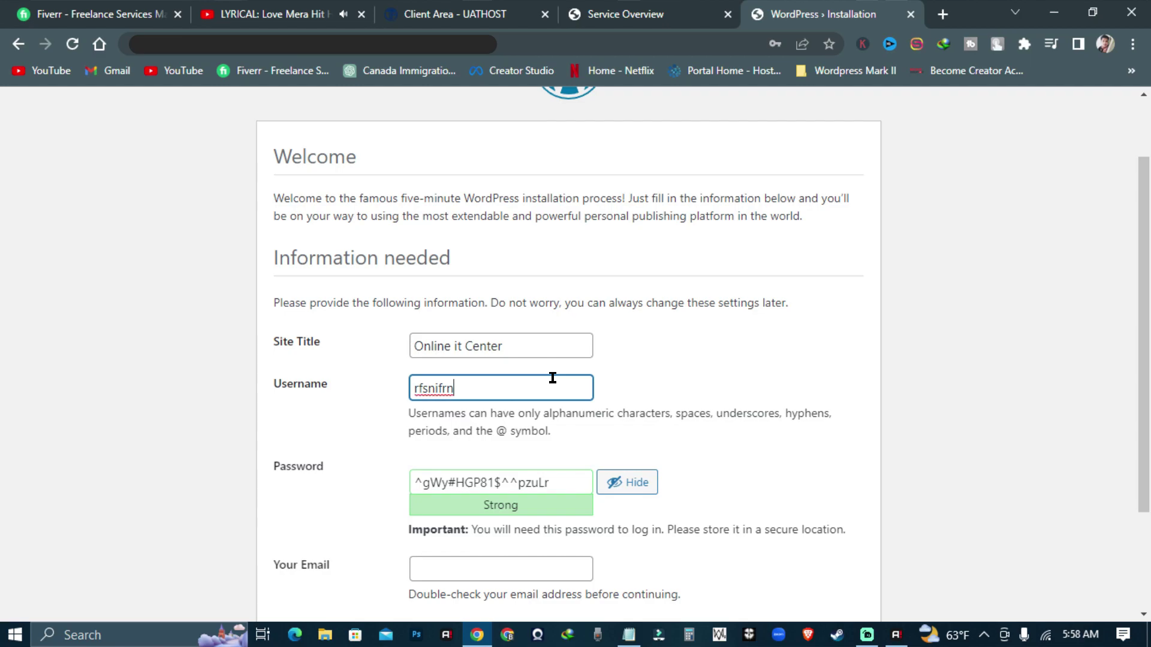
left_click_drag(552, 378, 285, 369)
key("BackSpace")
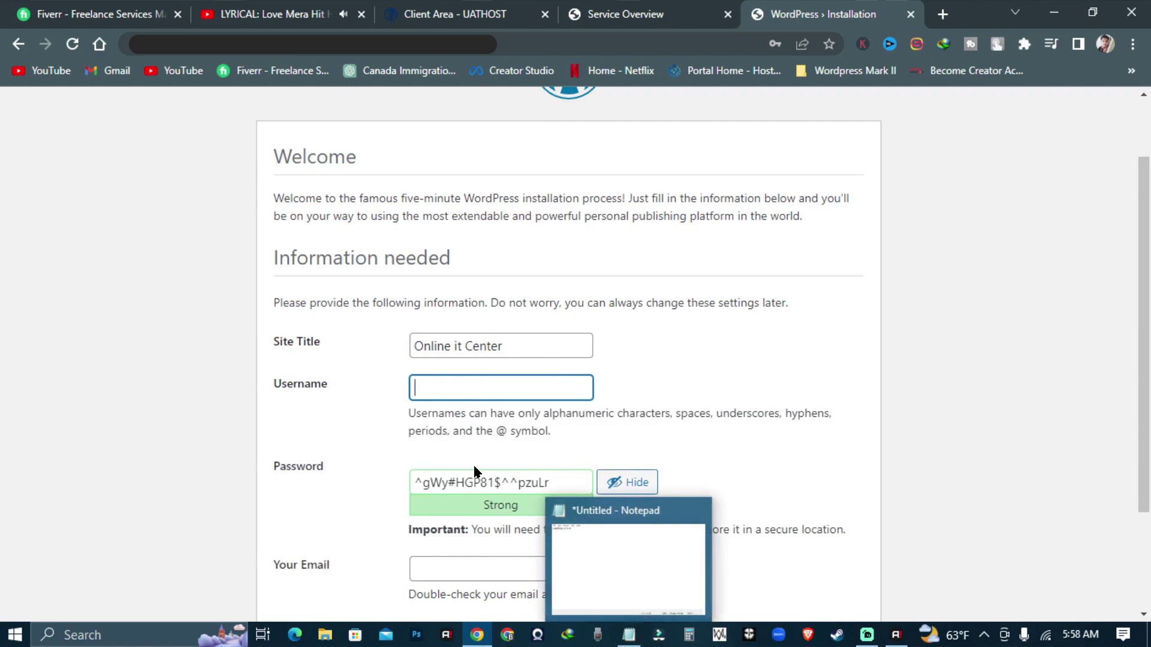
left_click(446, 381)
type("rfsn")
key("Left")
key("Left")
key("Left")
type("a")
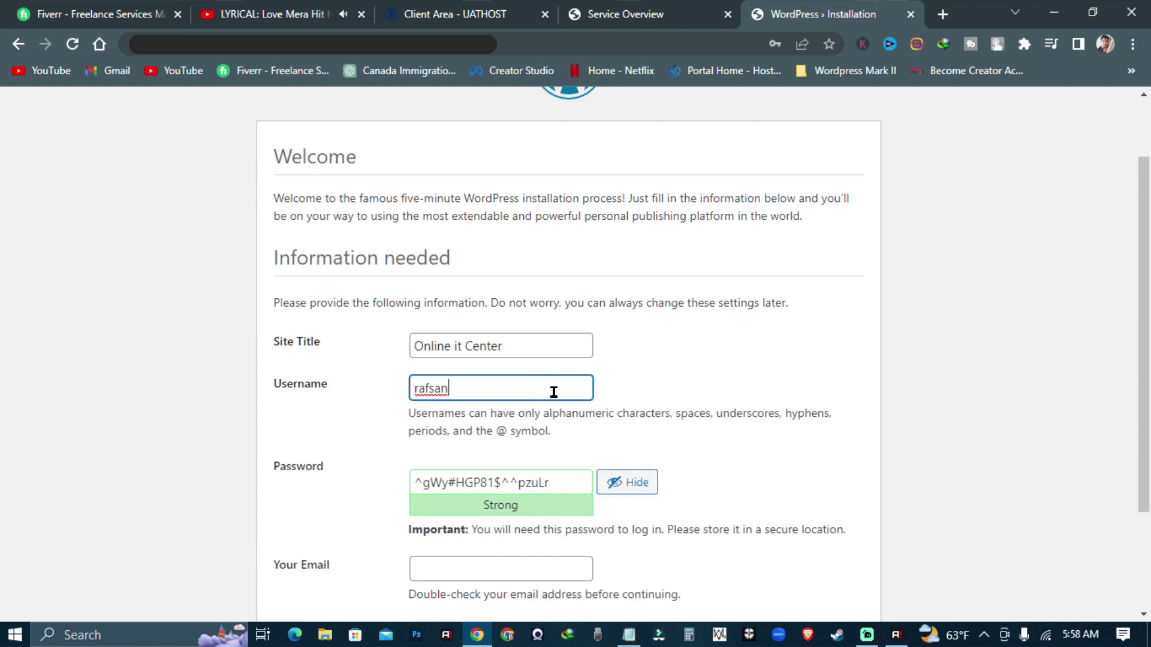
- Set a strong admin password and fill in the admin e-mail address
scroll(553, 392, "down", 1)
left_click(617, 399)
left_click_drag(584, 399, 333, 410)
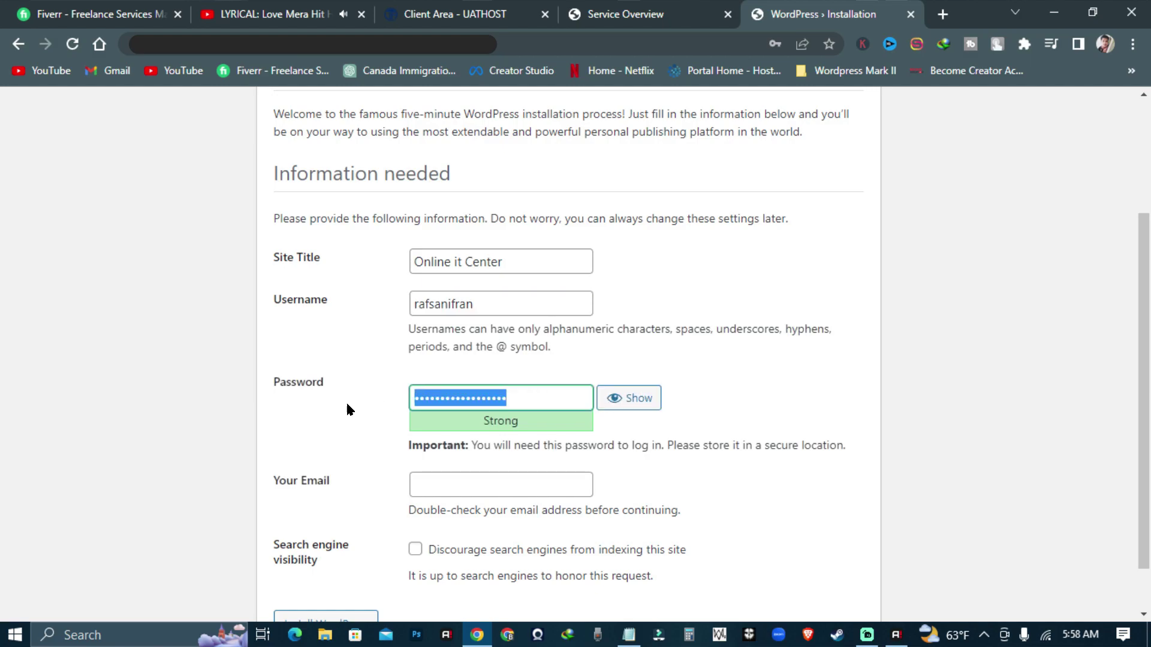
type("rafs")
left_click(624, 398)
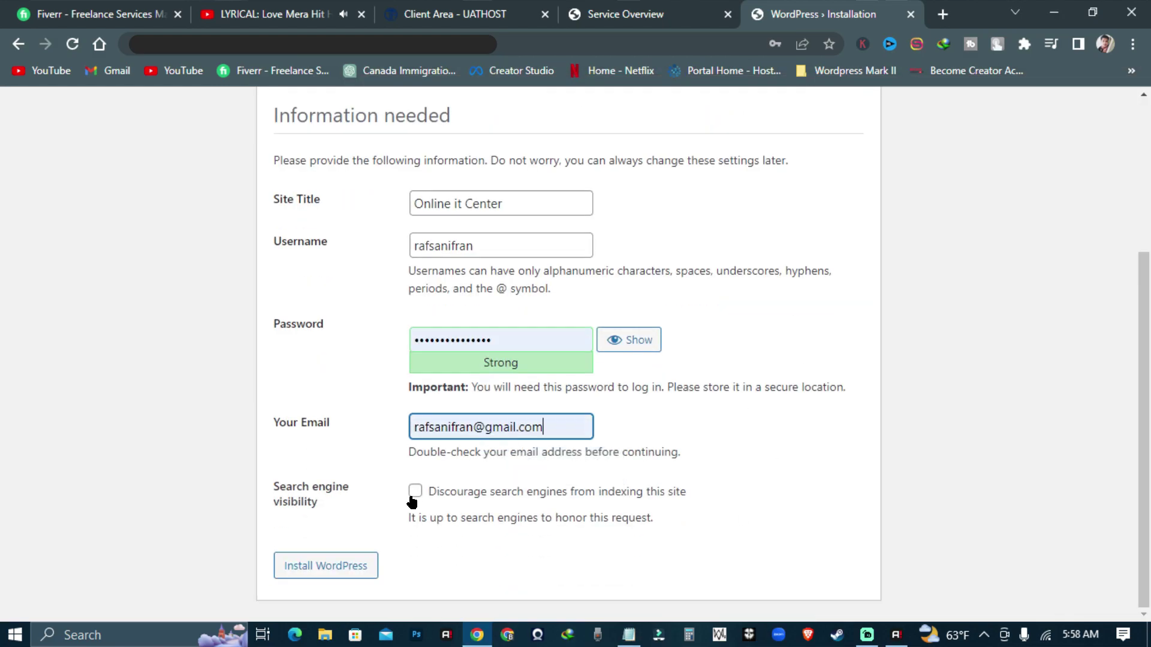
scroll(437, 542, "up", 3)
scroll(444, 526, "down", 3)
left_click(444, 527)
scroll(535, 514, "up", 3)
scroll(536, 514, "down", 3)
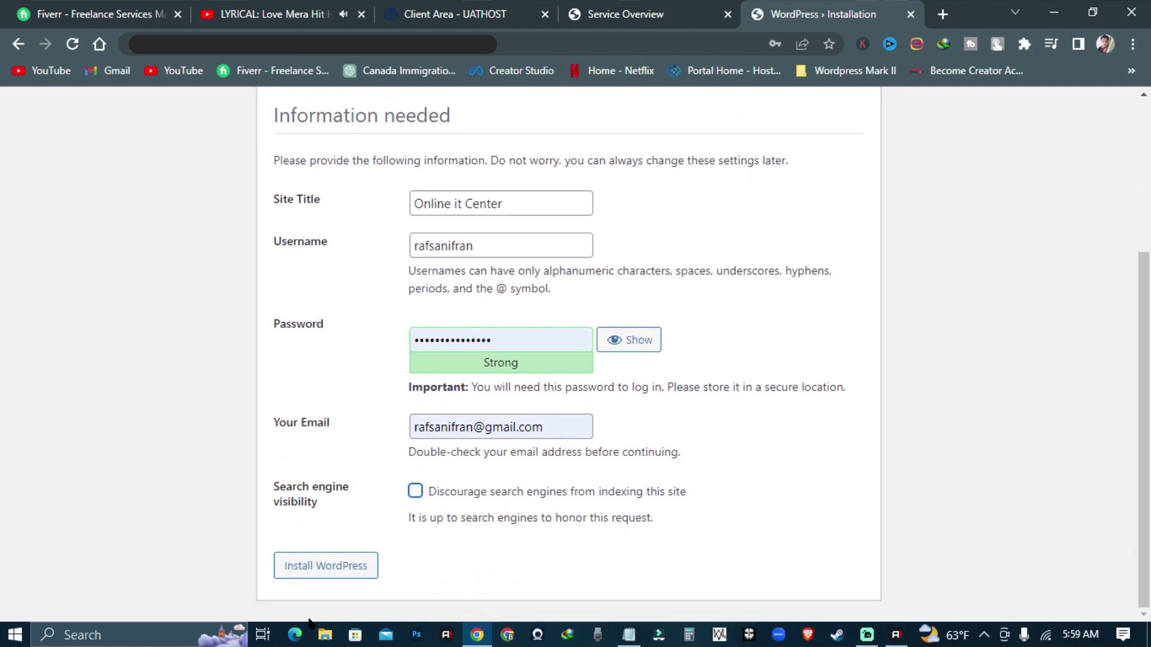
- Install WordPress, save the admin login in Chrome, and log in with the saved credentials
left_click(338, 569)
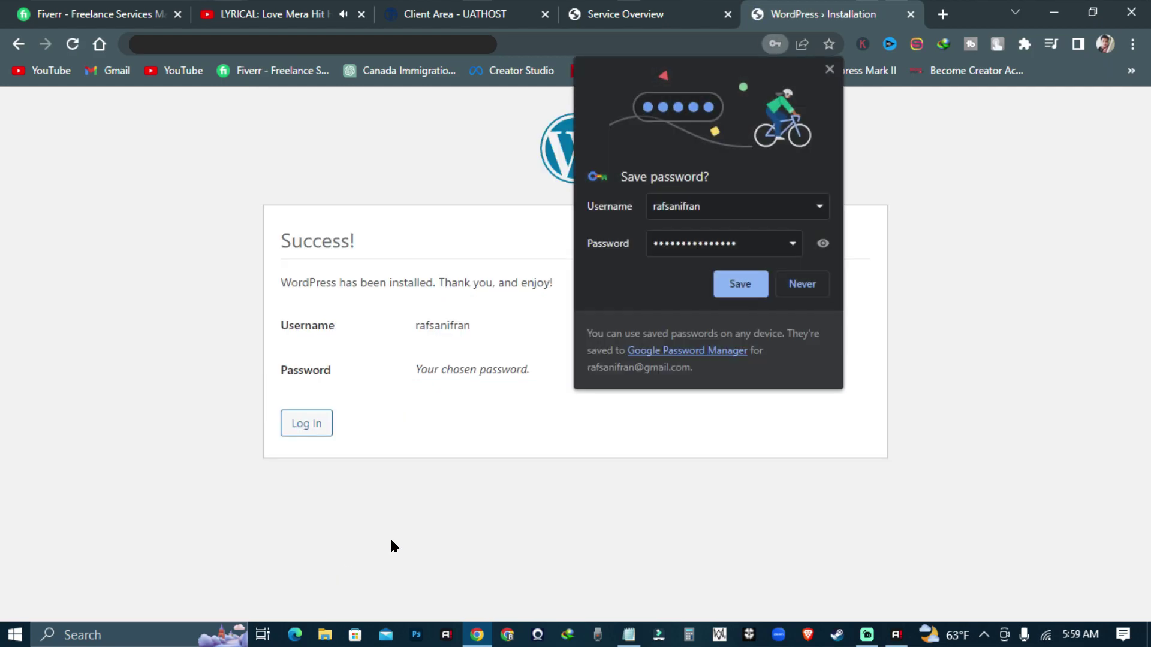
left_click(738, 287)
left_click(308, 424)
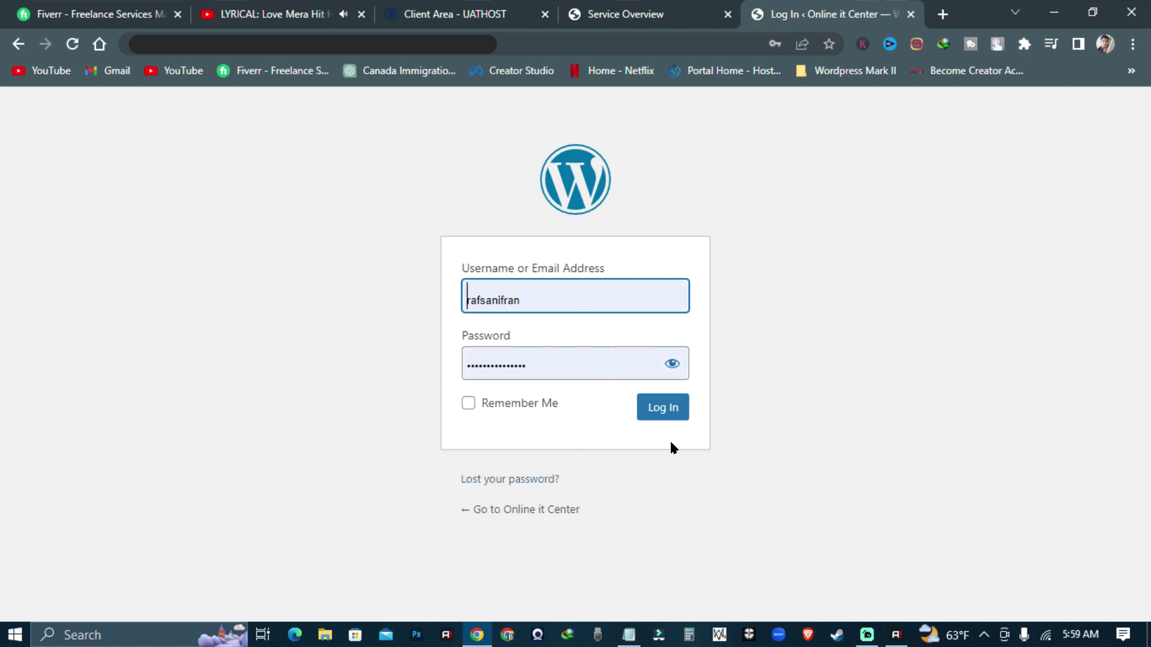
left_click(662, 417)
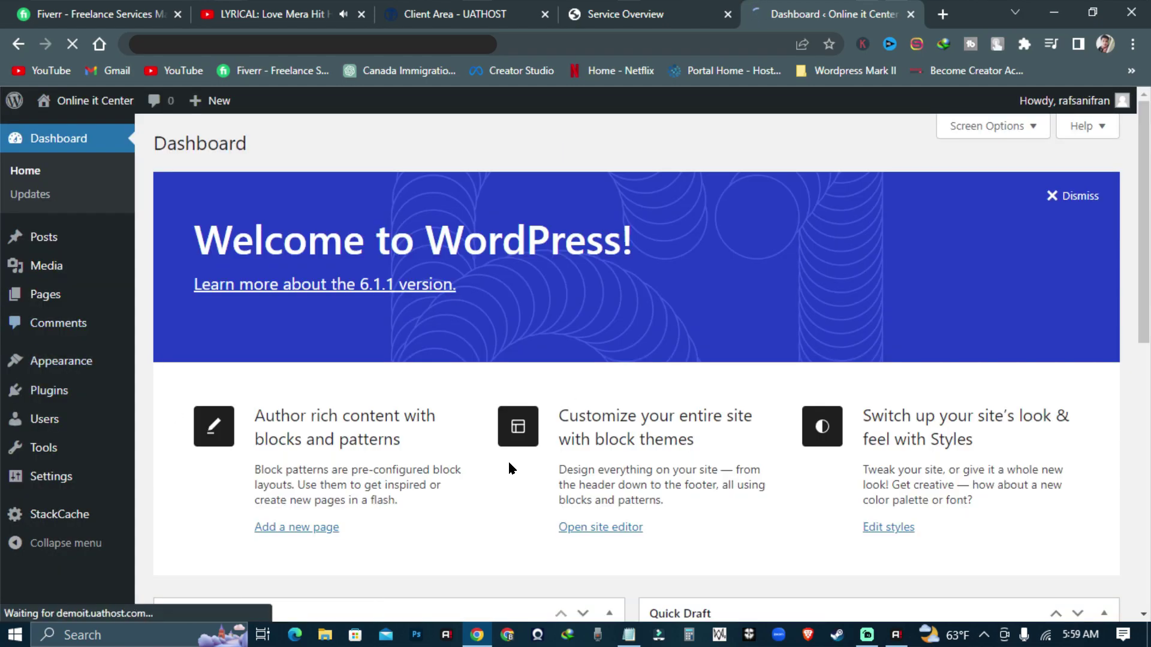
- Choose Post name under Settings > Permalinks and save the permalink structure
scroll(552, 426, "down", 3)
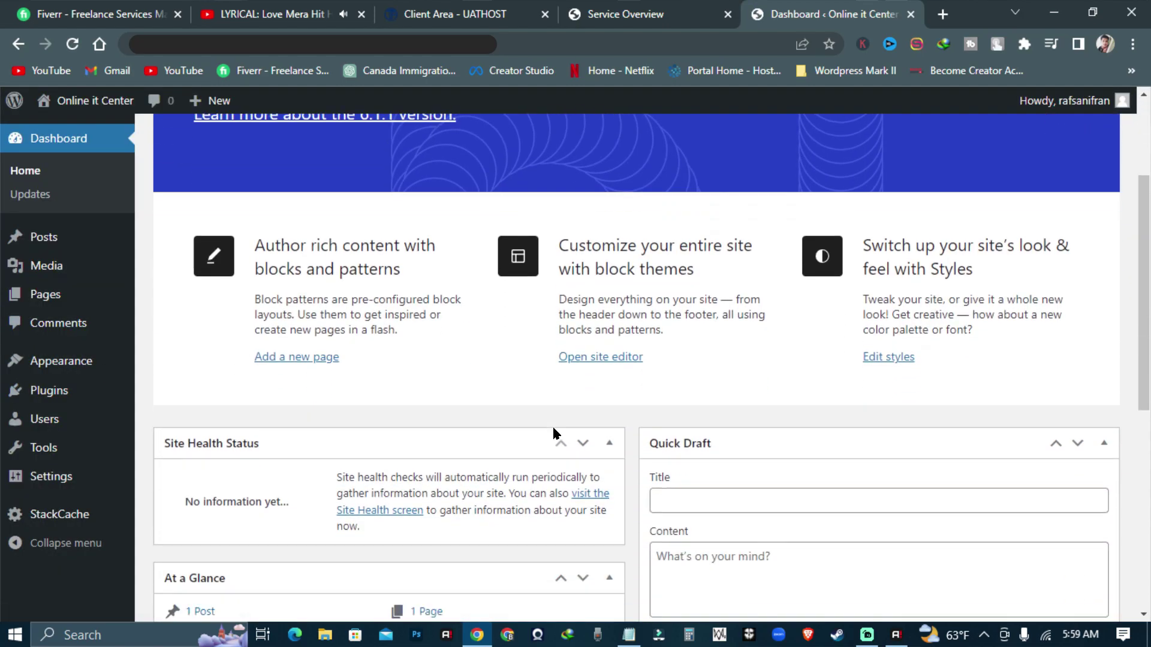
scroll(555, 426, "up", 3)
mouse_move(106, 493)
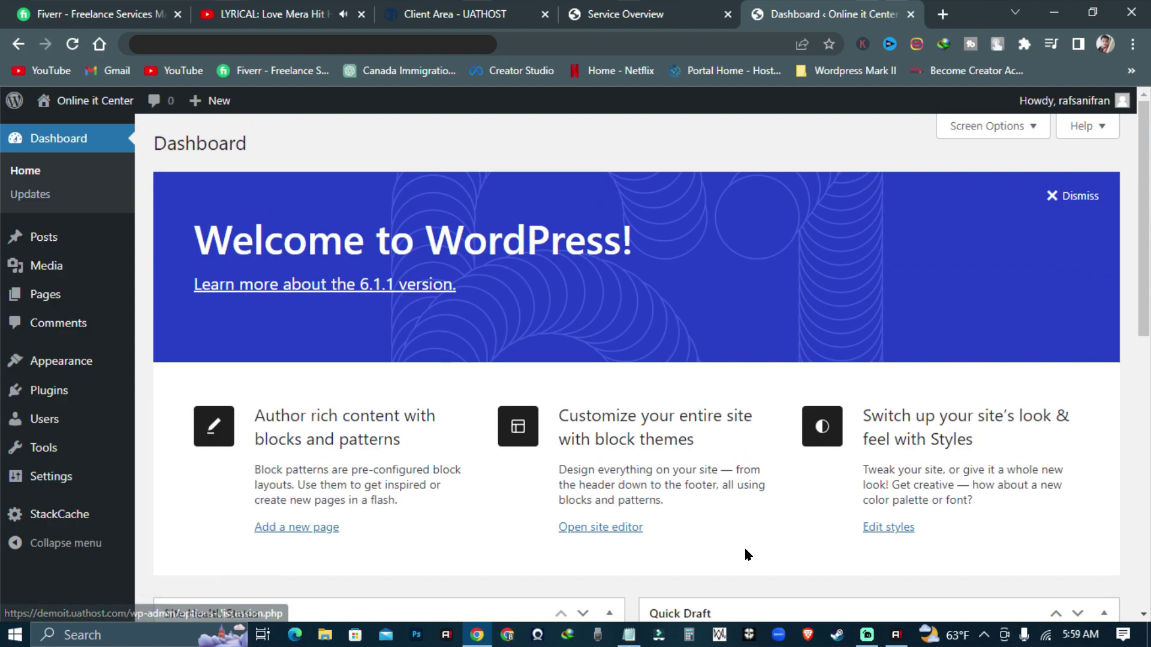
scroll(705, 559, "down", 3)
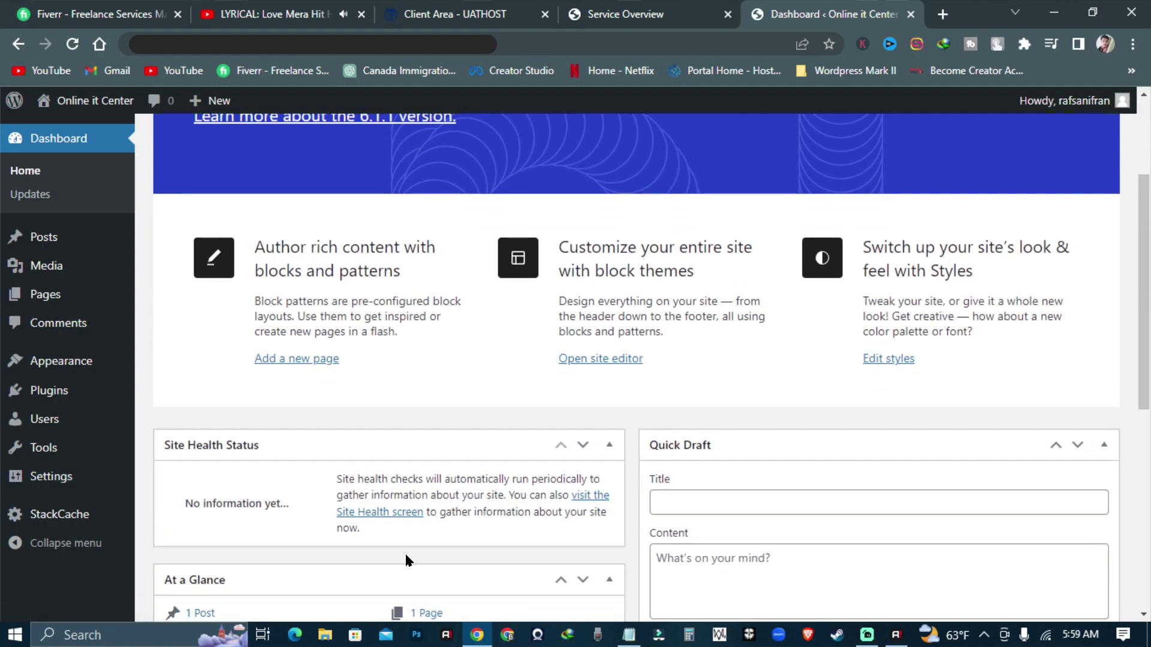
mouse_move(72, 484)
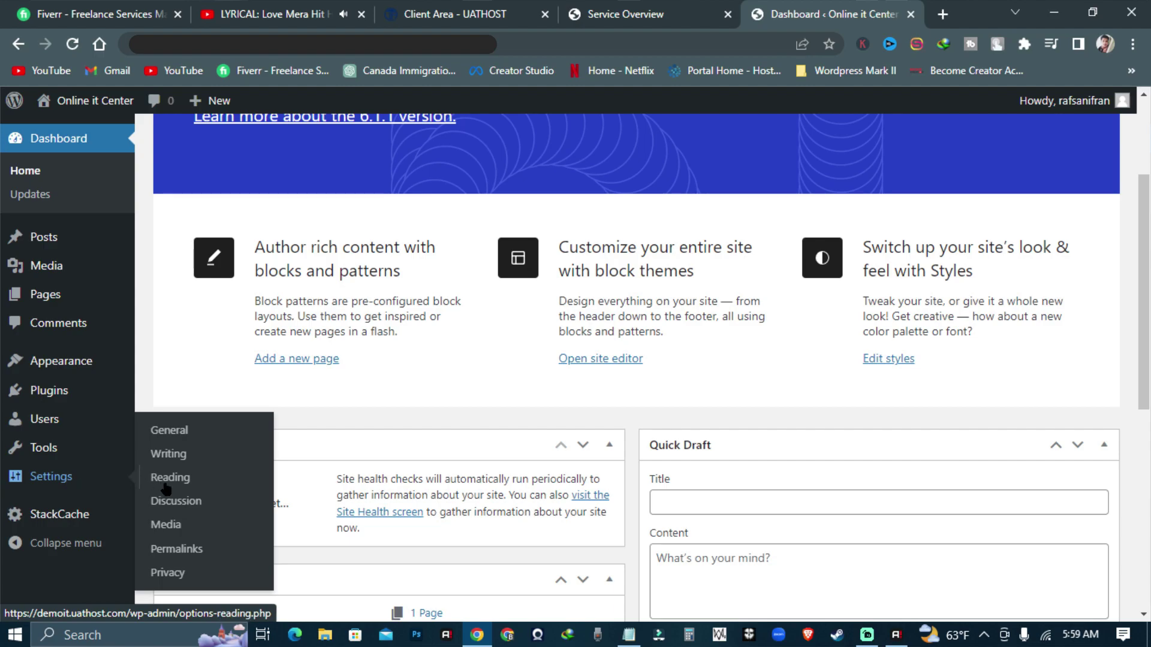
left_click(190, 554)
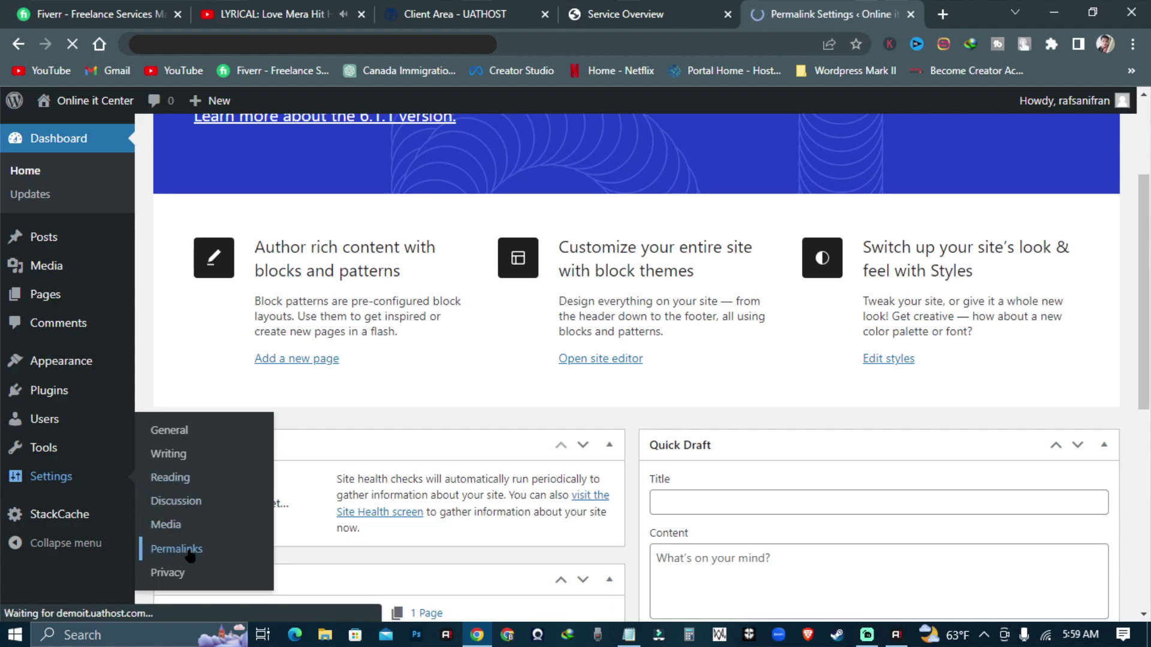
scroll(674, 360, "down", 3)
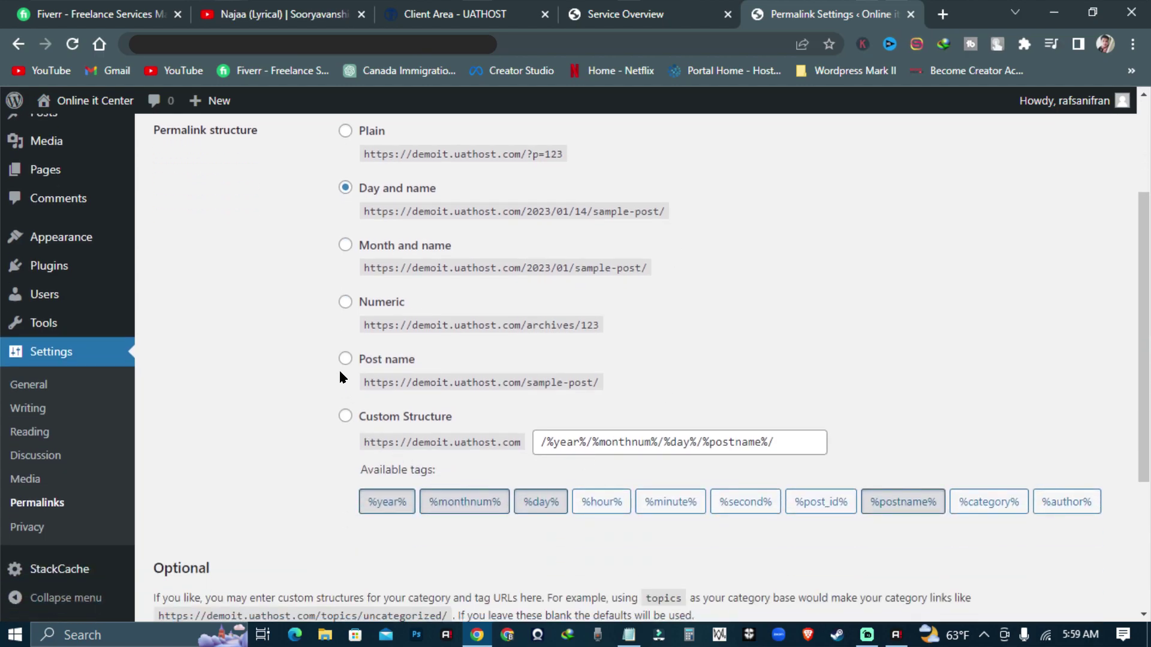
left_click(345, 360)
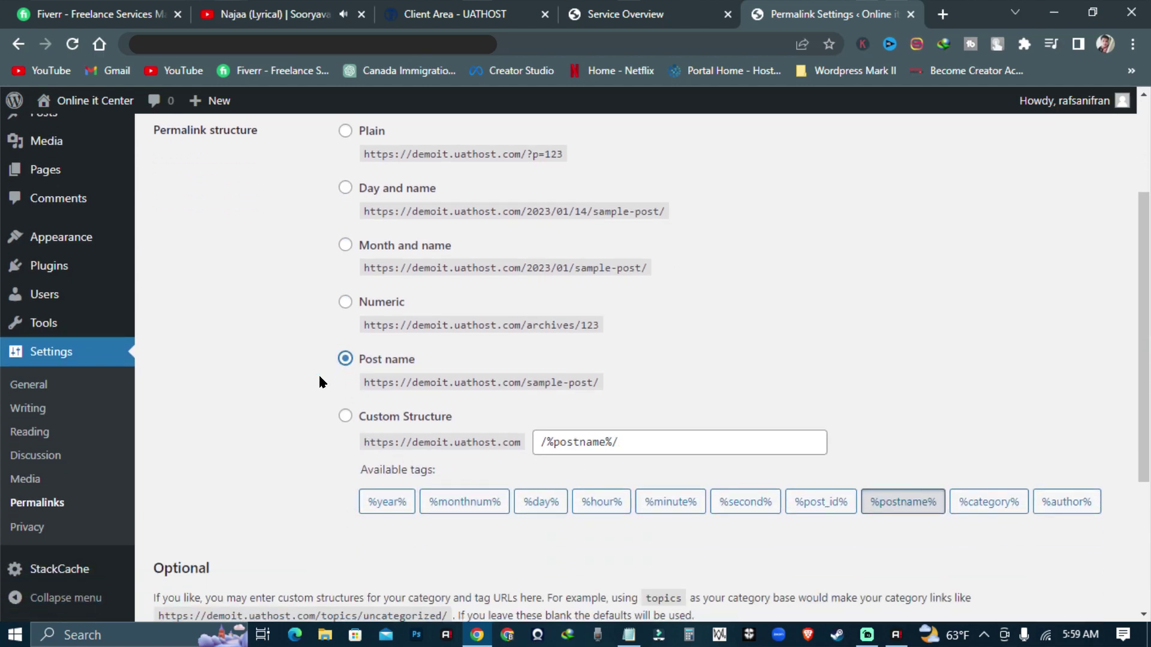
scroll(322, 382, "up", 2)
scroll(298, 393, "down", 4)
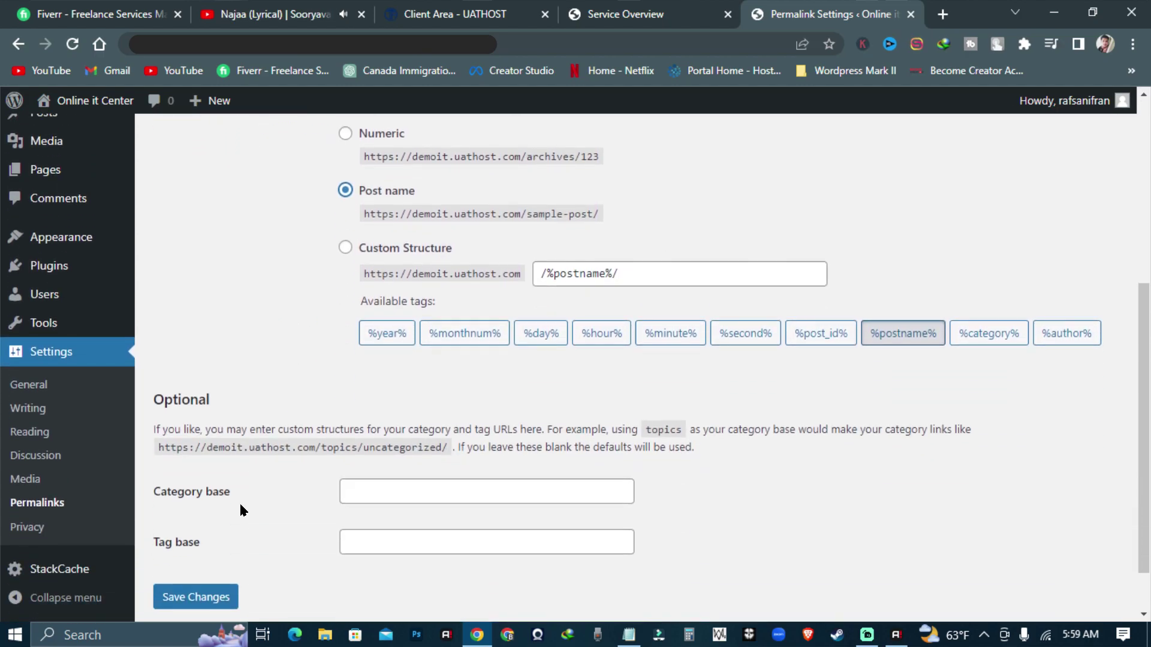
left_click(214, 597)
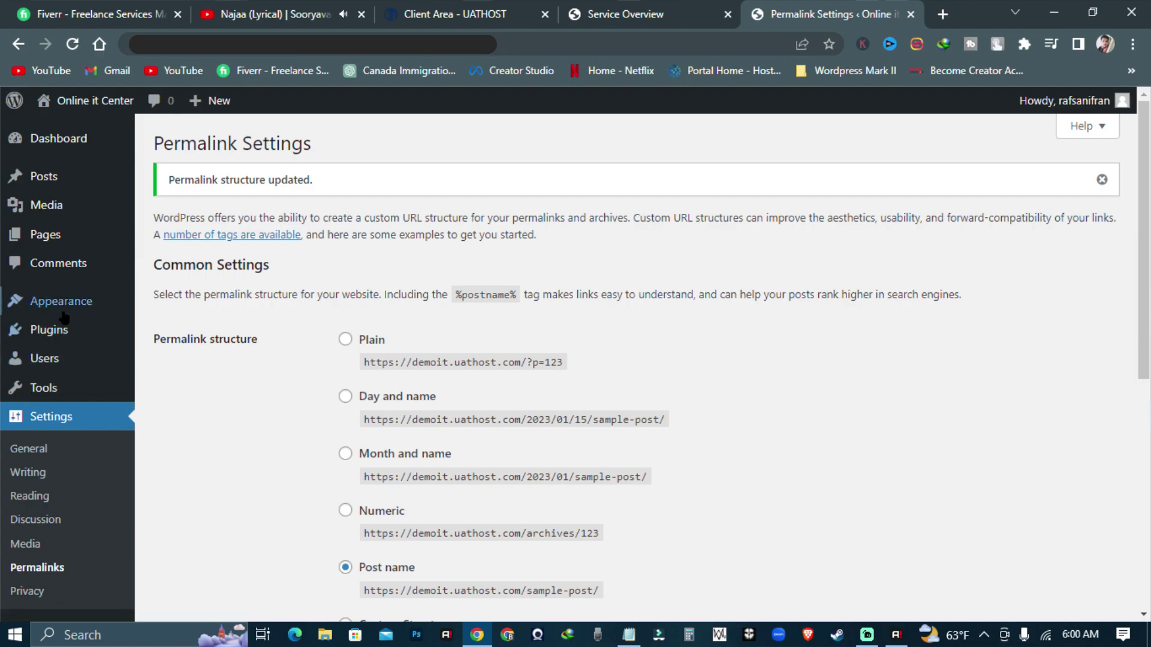
mouse_move(63, 306)
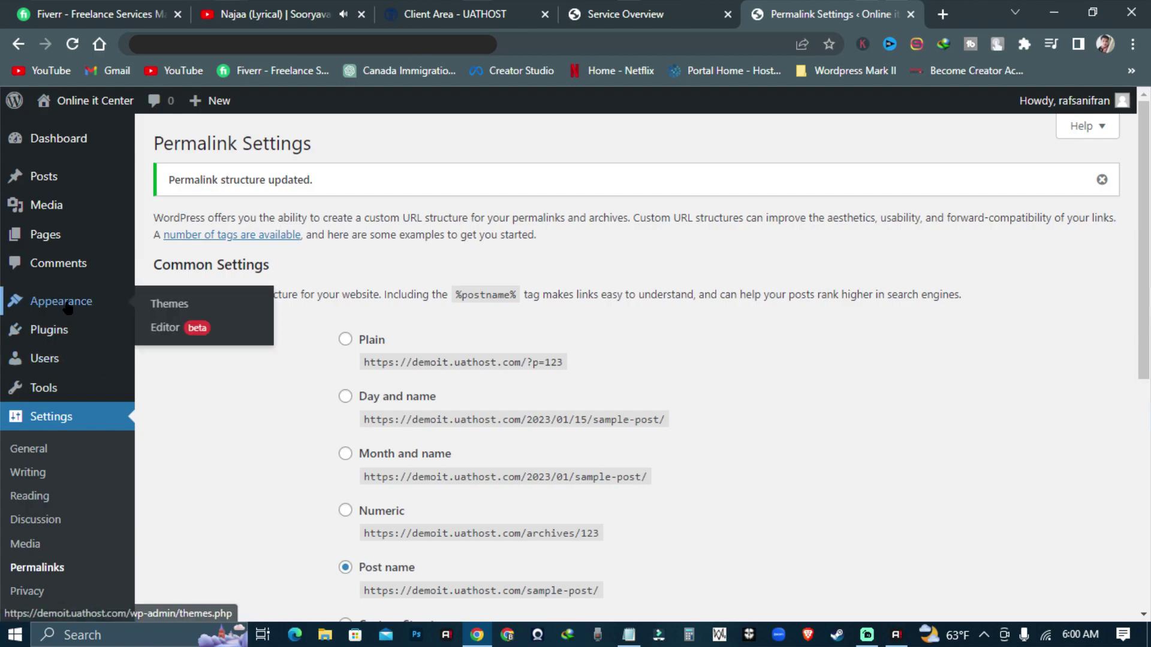
- Search the theme directory for 'bam', then install and activate the Bam theme
left_click(169, 306)
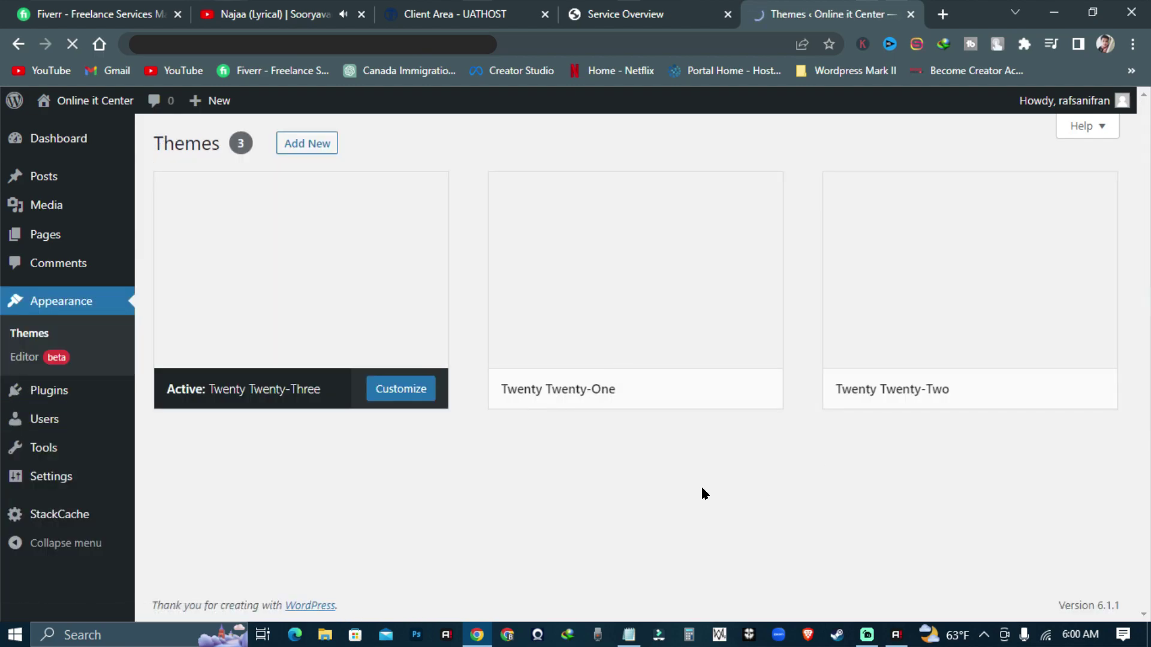
left_click(403, 579)
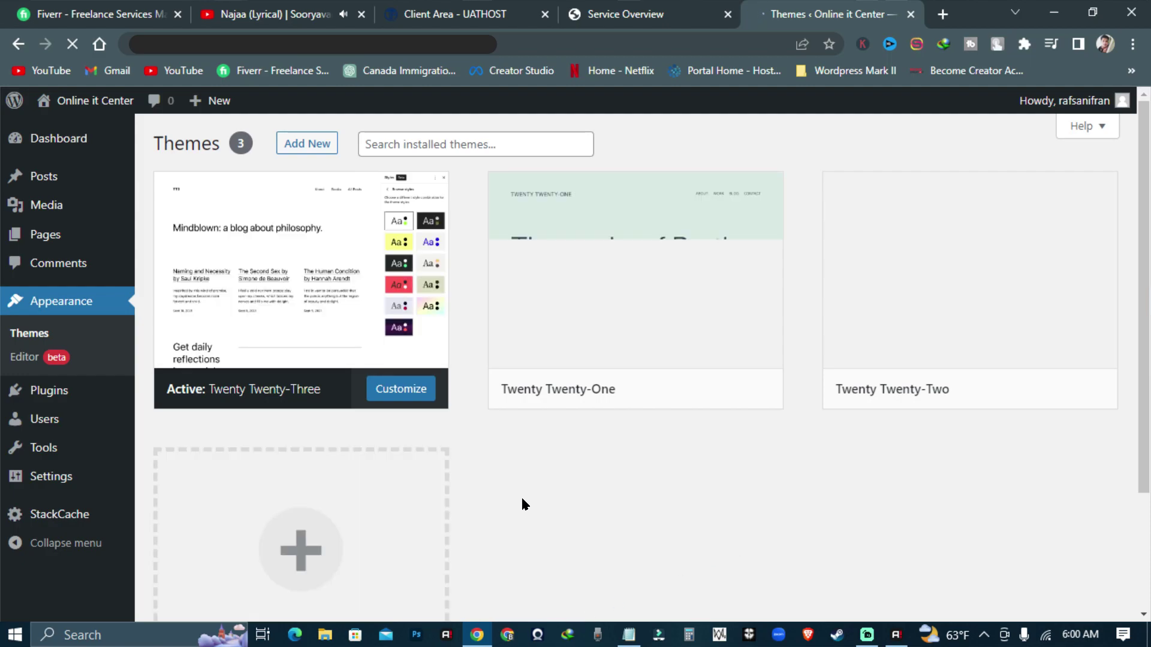
type("b")
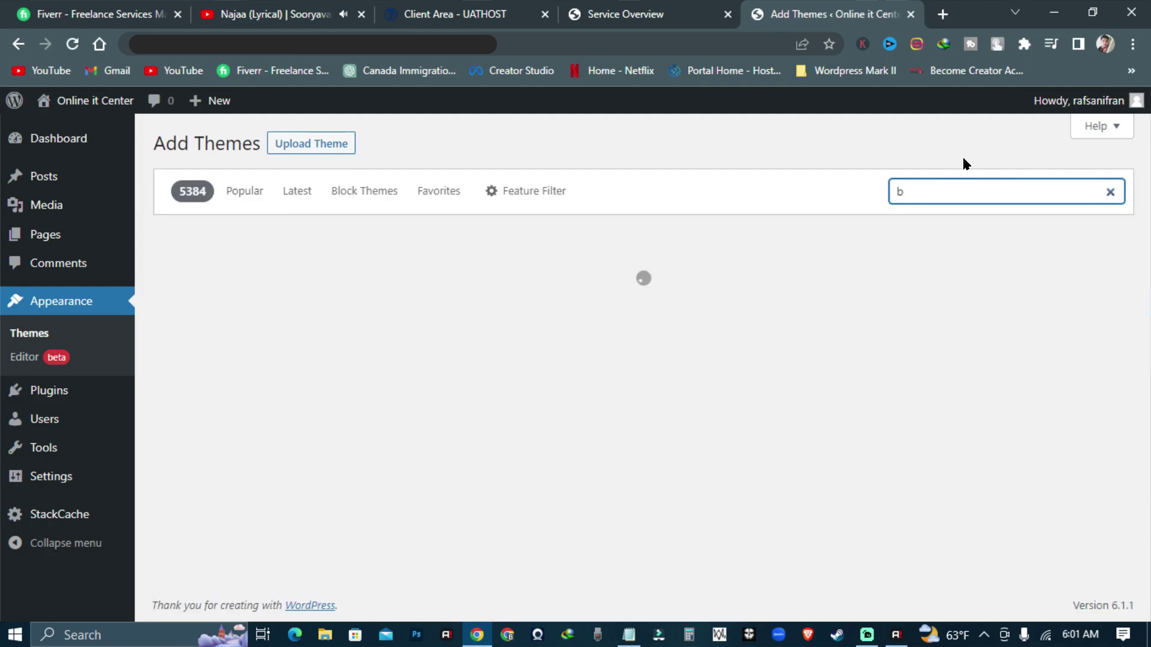
type("m")
key("BackSpace")
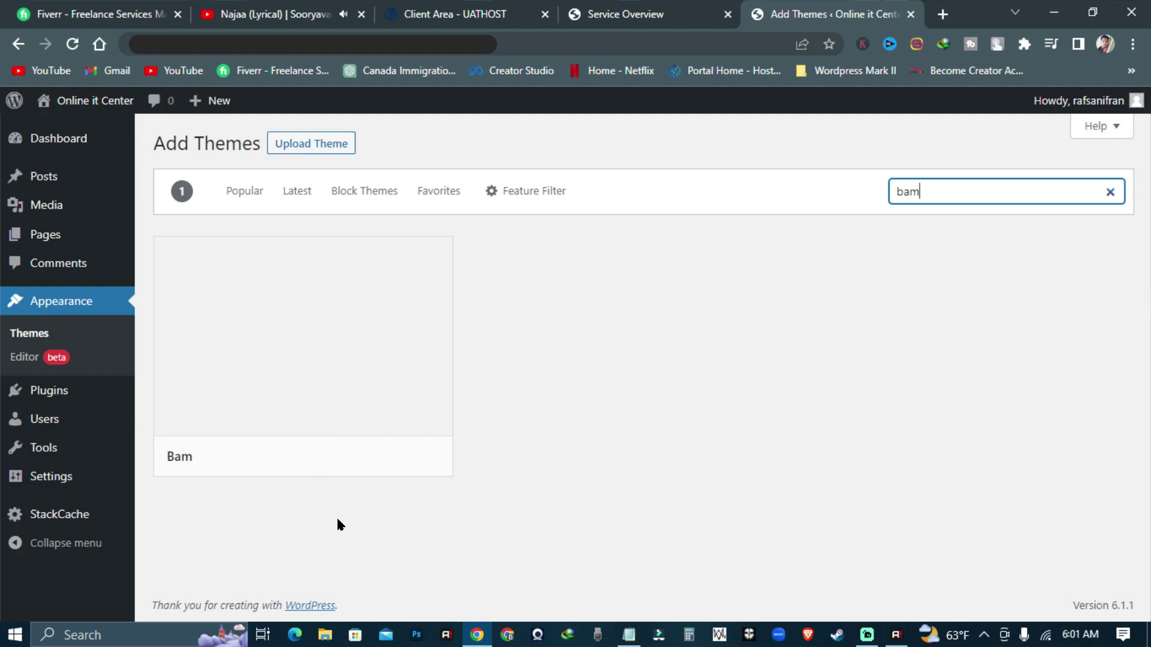
mouse_move(282, 393)
left_click(295, 394)
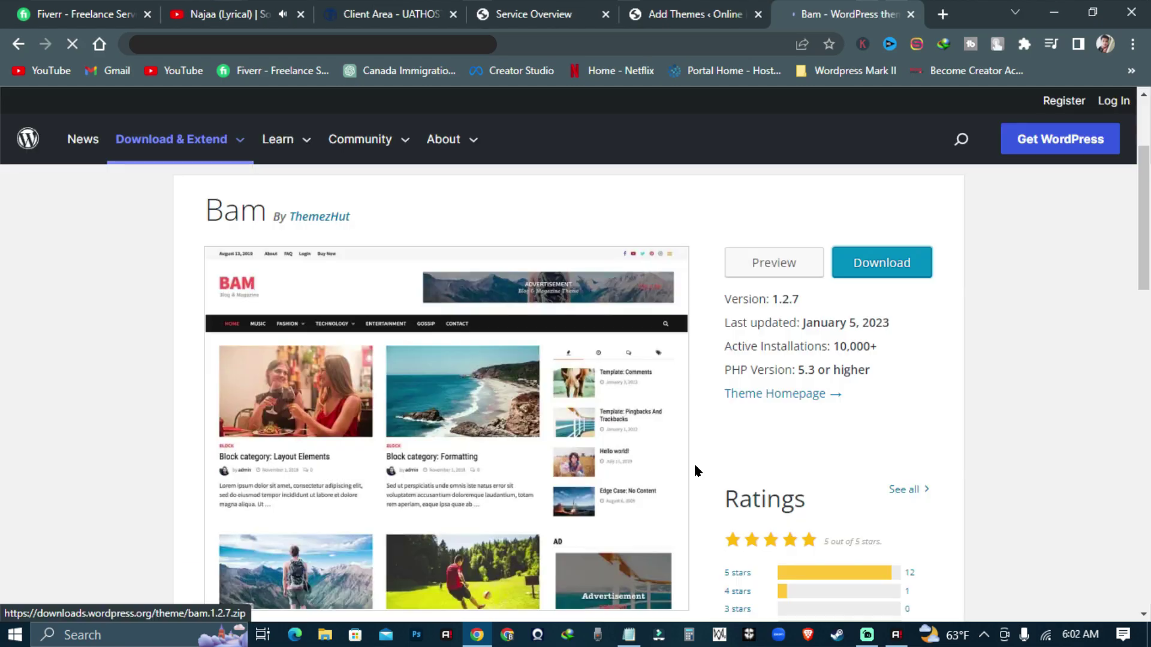
scroll(694, 471, "up", 3)
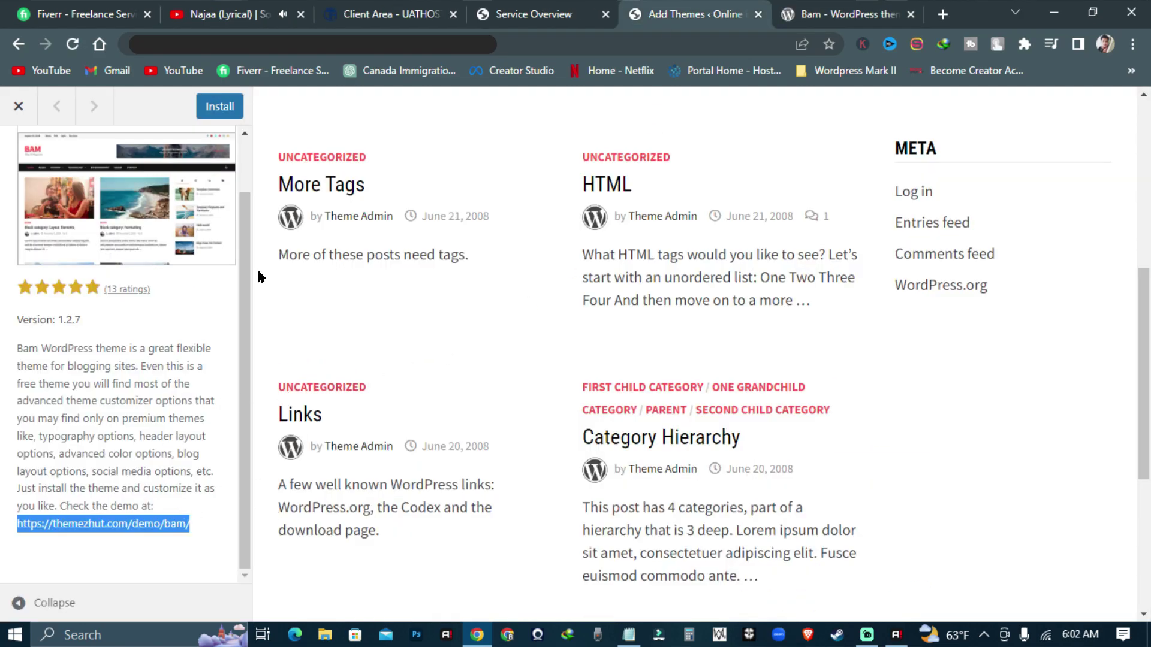
scroll(257, 268, "up", 5)
scroll(368, 214, "up", 2)
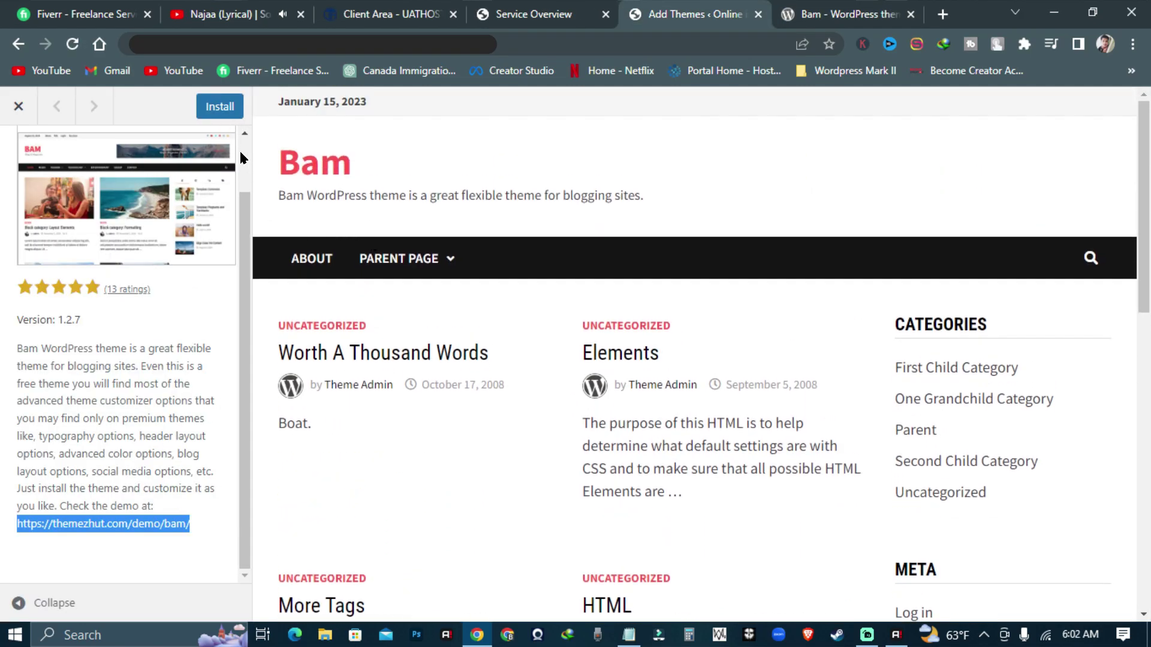
left_click(220, 108)
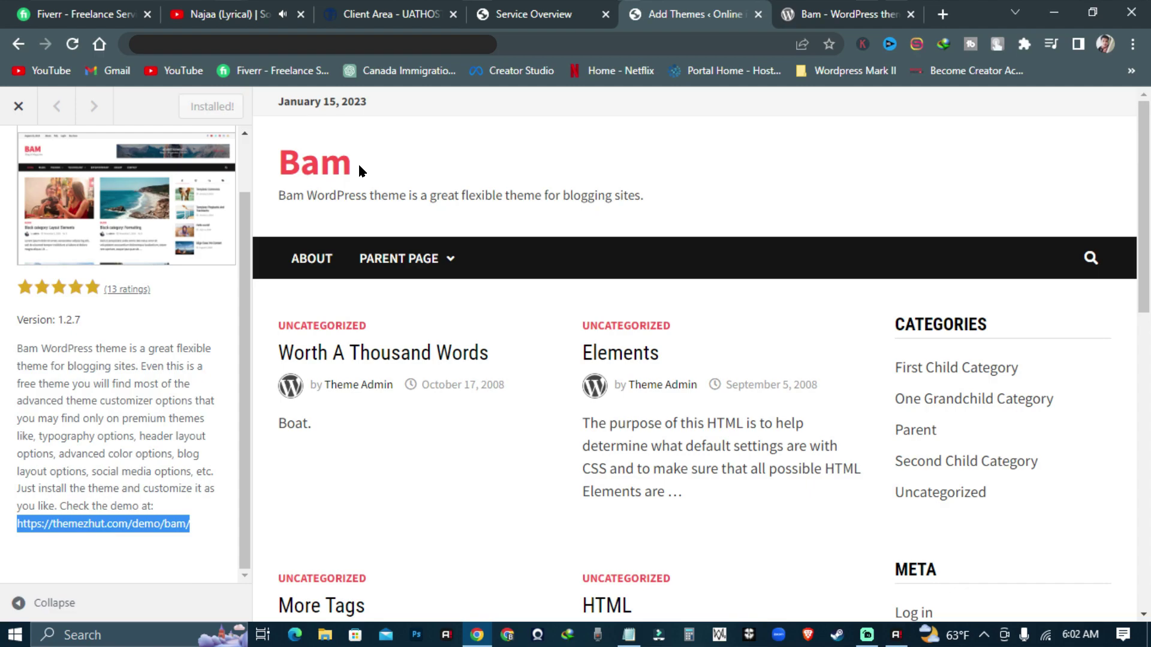
left_click(206, 108)
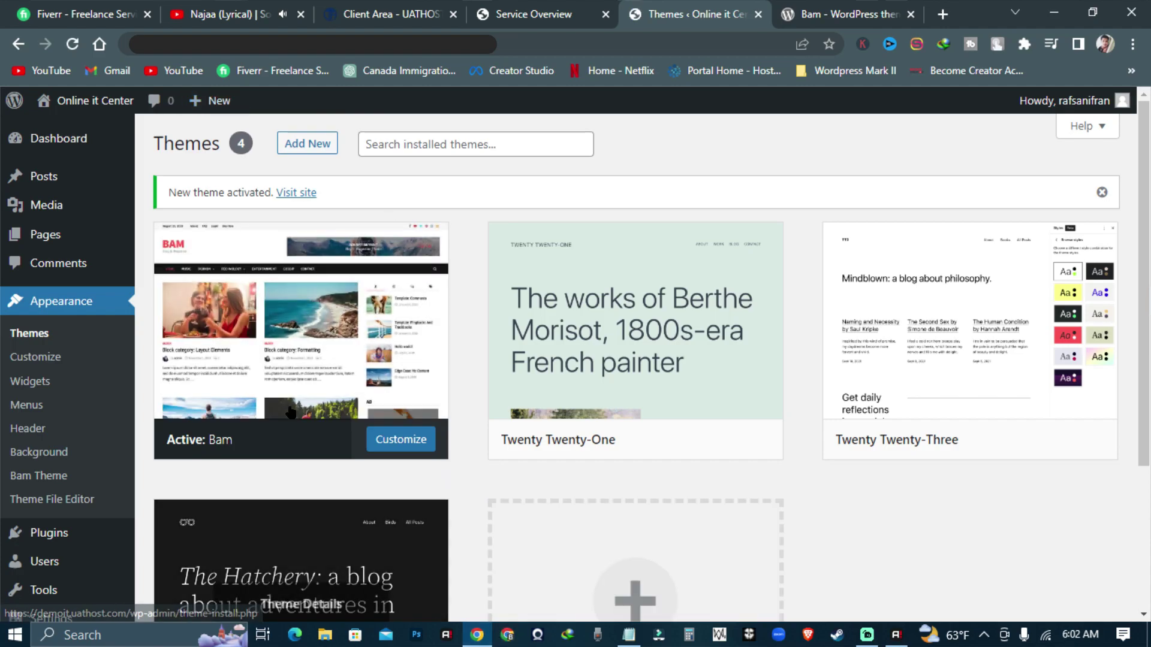
- Delete the Twenty Twenty-One, Twenty Twenty-Three and Twenty Twenty-Two themes
left_click(718, 371)
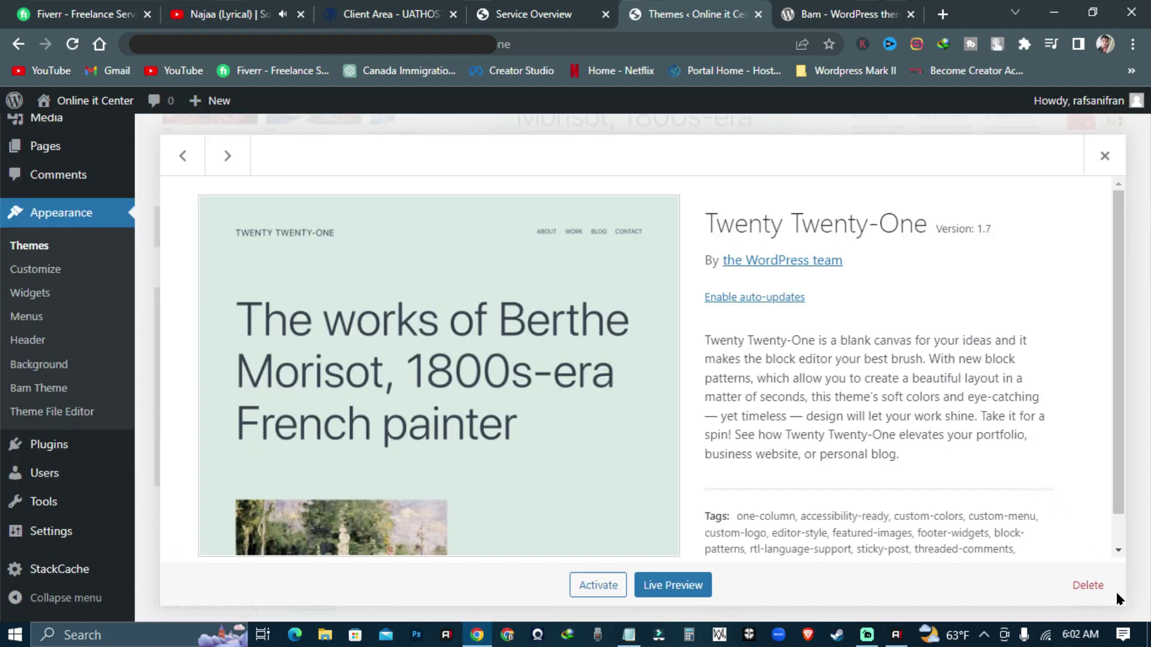
left_click(1089, 584)
left_click(656, 172)
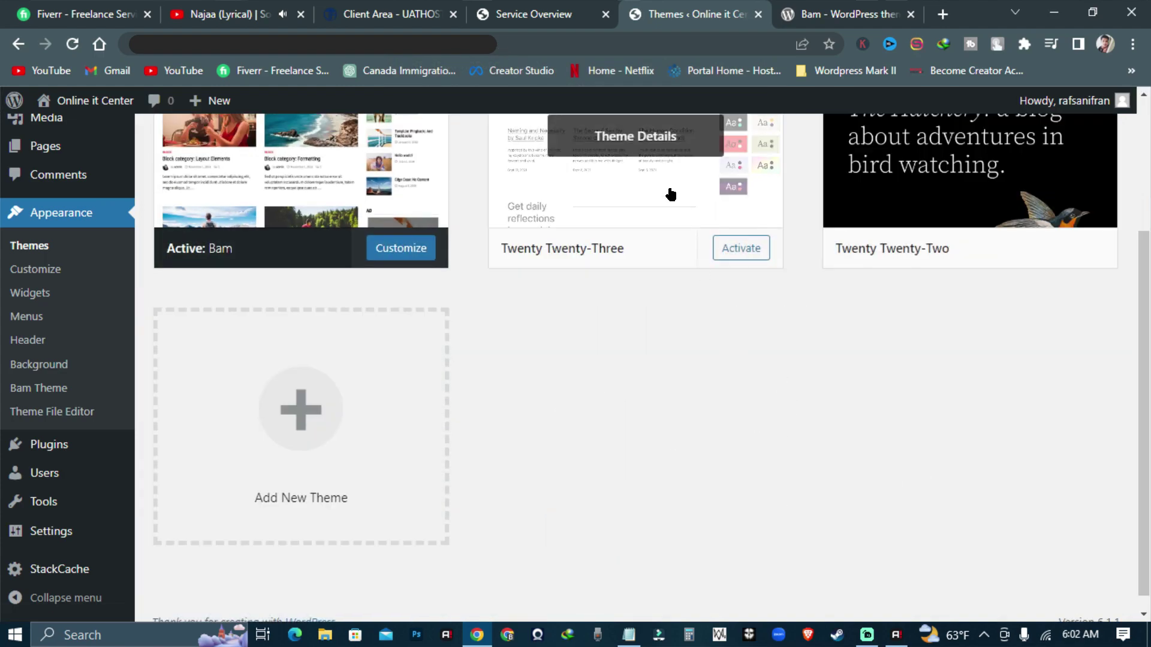
left_click(669, 193)
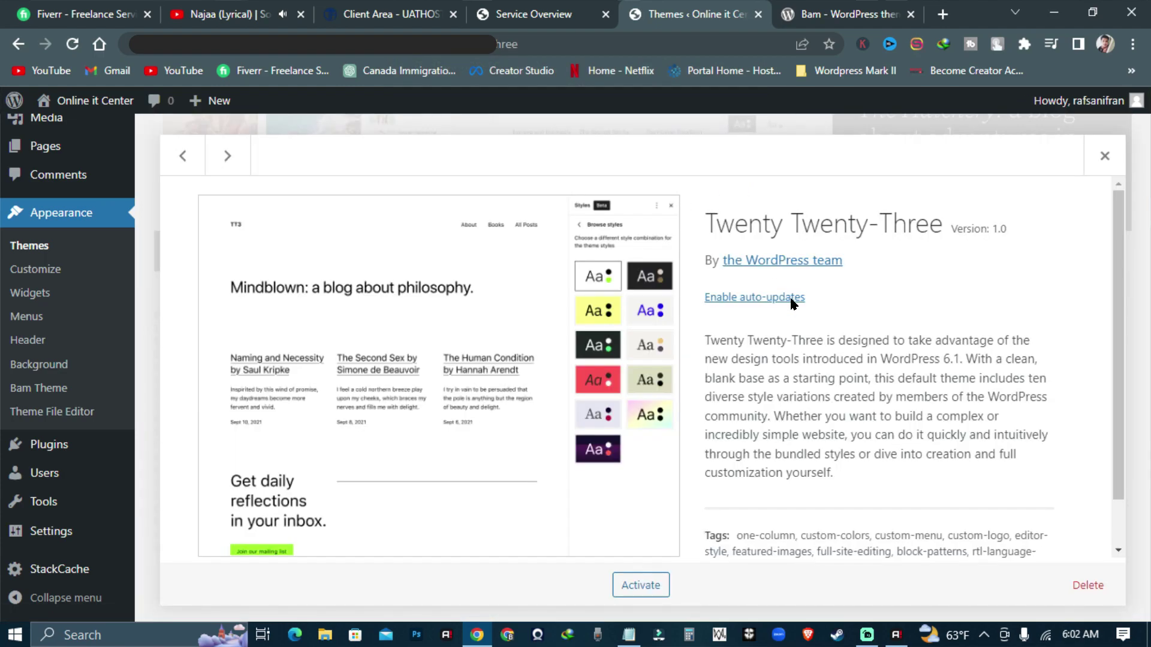
left_click(1088, 585)
left_click(652, 172)
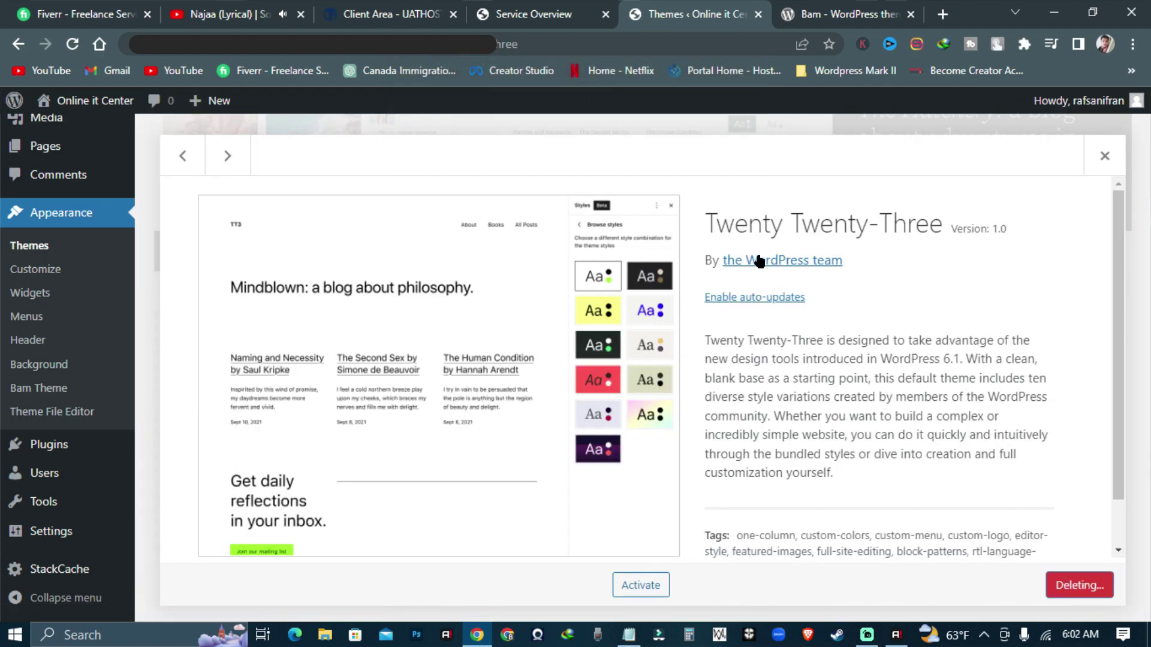
left_click(731, 399)
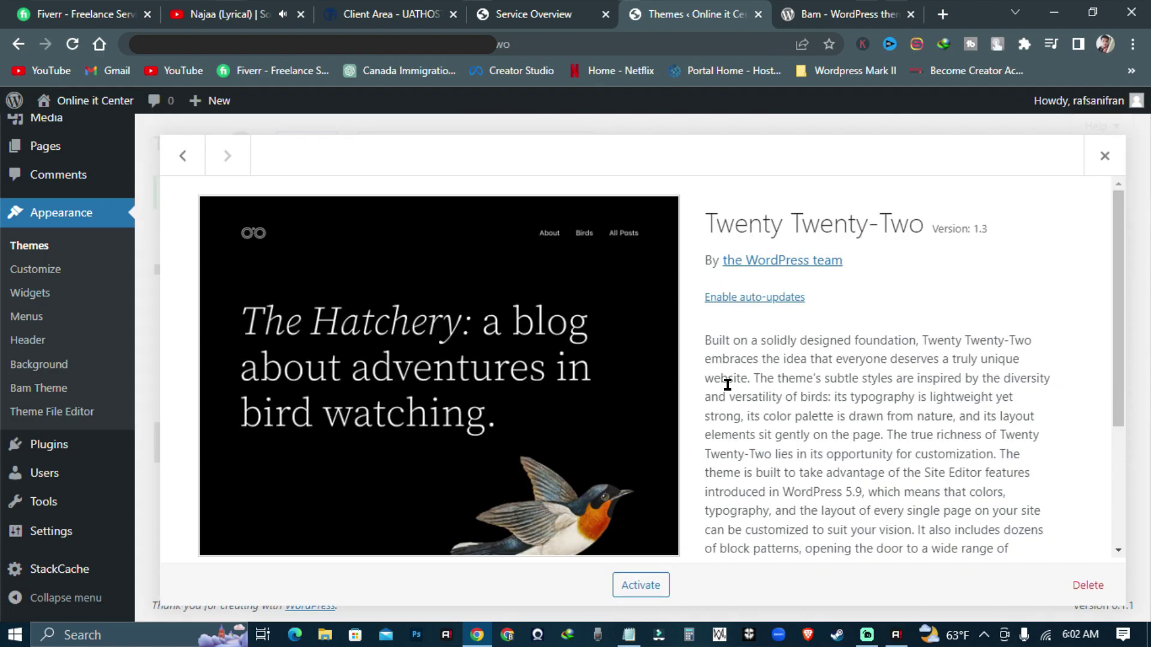
left_click(1088, 586)
left_click(657, 172)
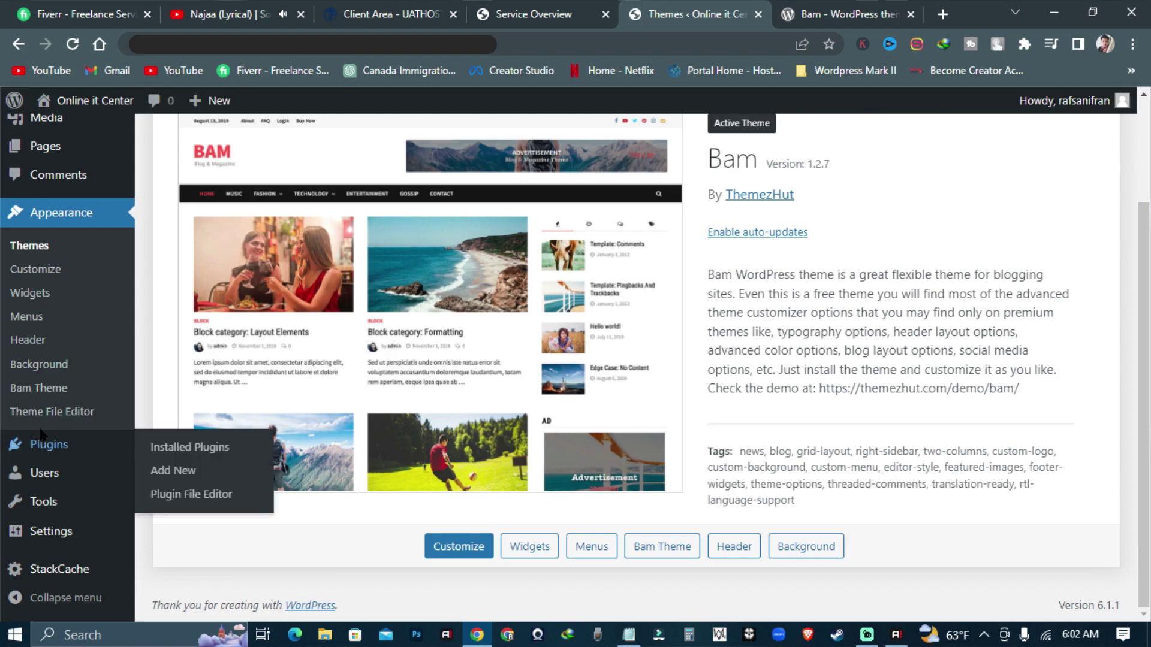
- Go to the admin Dashboard home
scroll(119, 467, "up", 2)
scroll(105, 455, "down", 2)
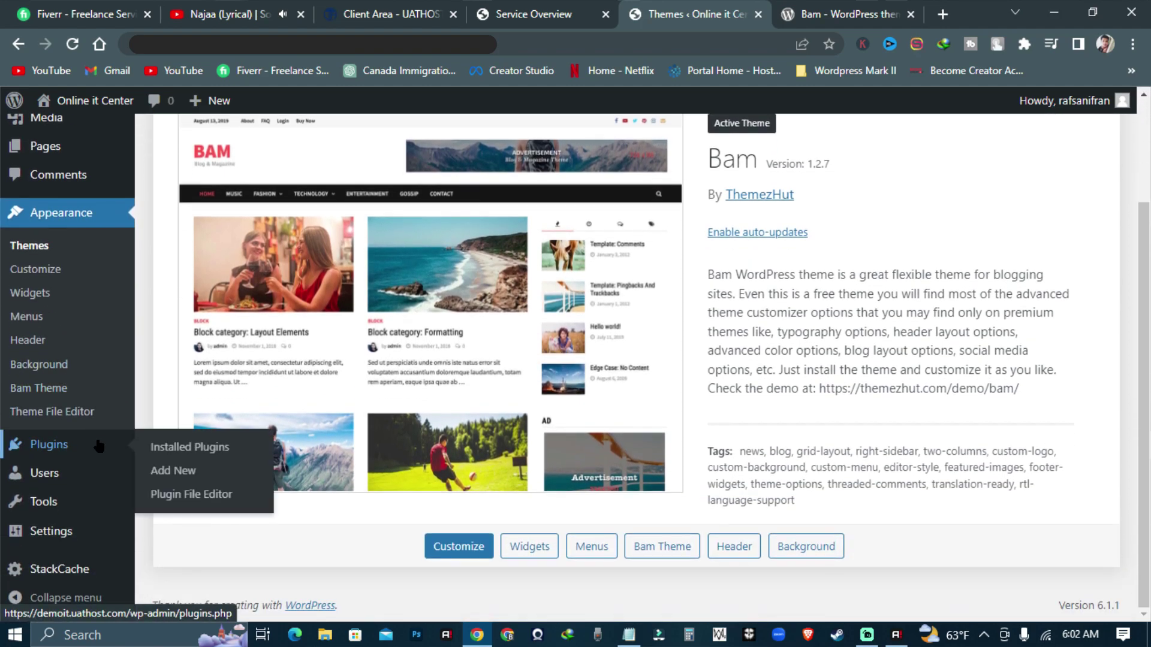
mouse_move(96, 535)
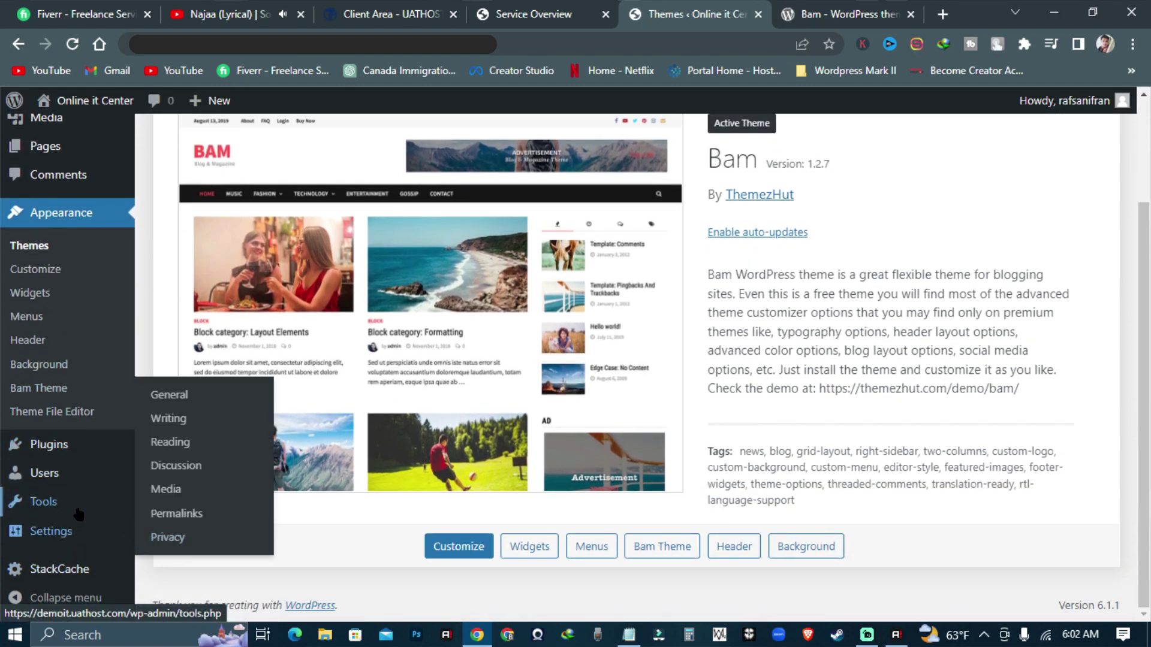
mouse_move(81, 511)
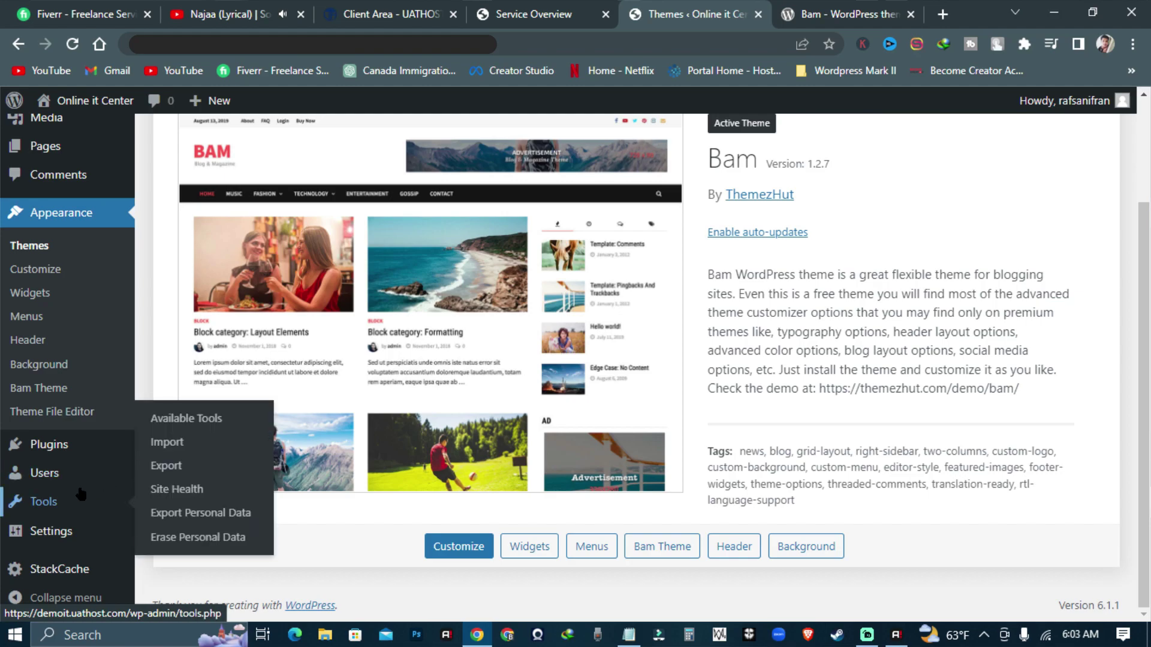
mouse_move(75, 449)
scroll(84, 420, "up", 3)
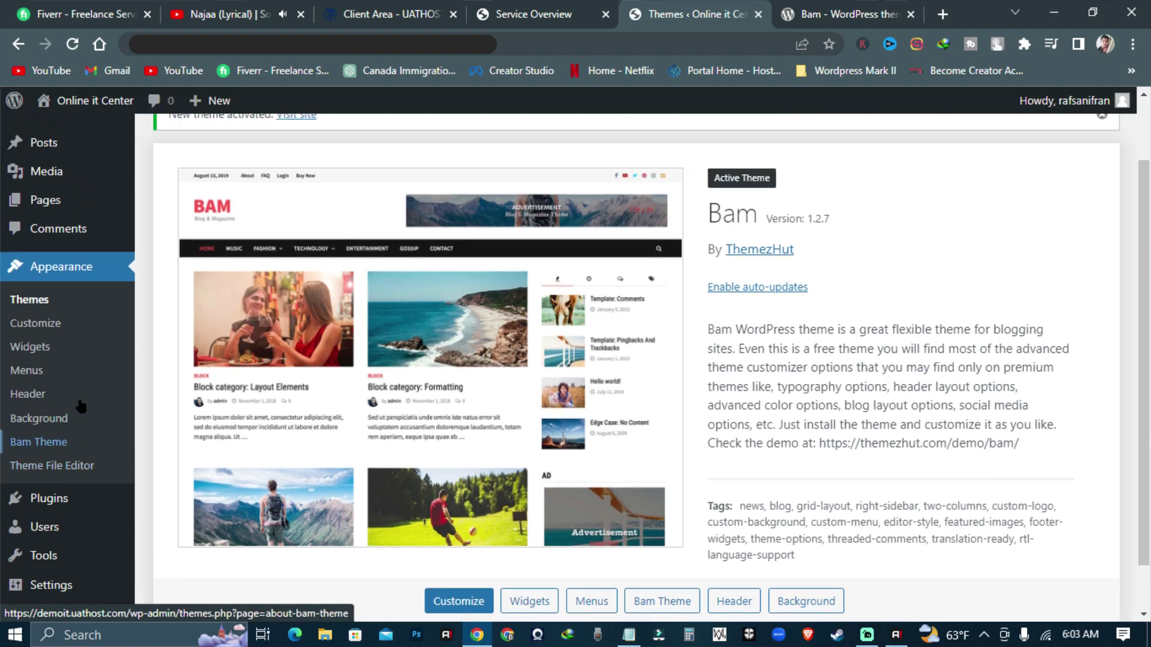
left_click(227, 168)
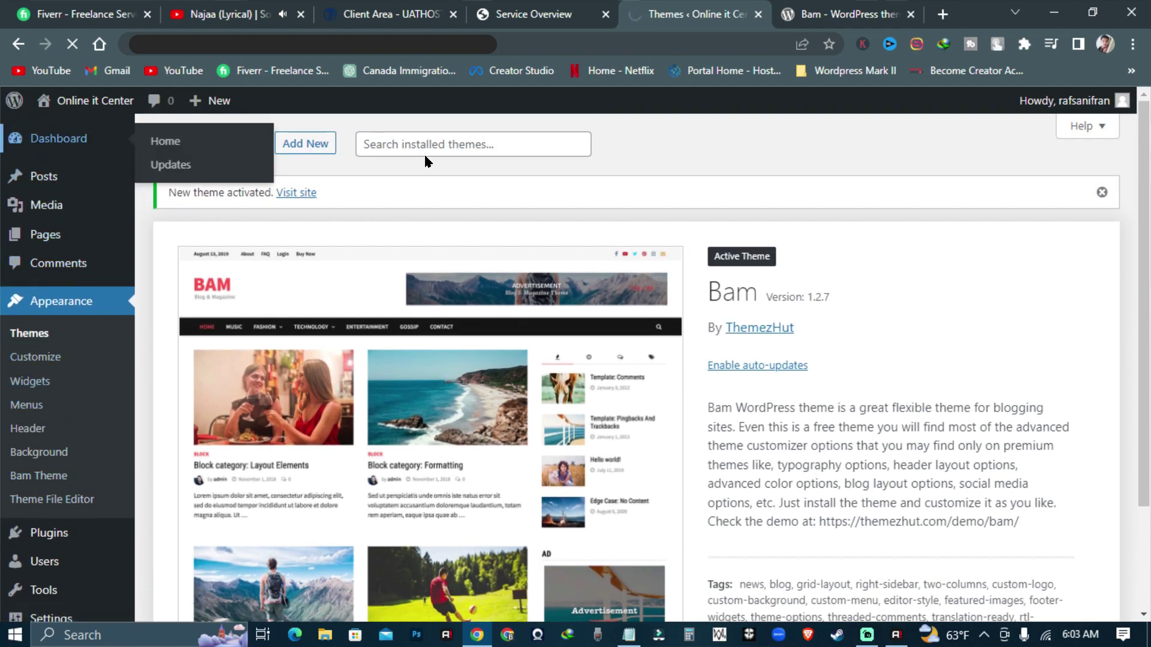
- Open the live site in a new tab from the Visit Site link
scroll(270, 444, "down", 10)
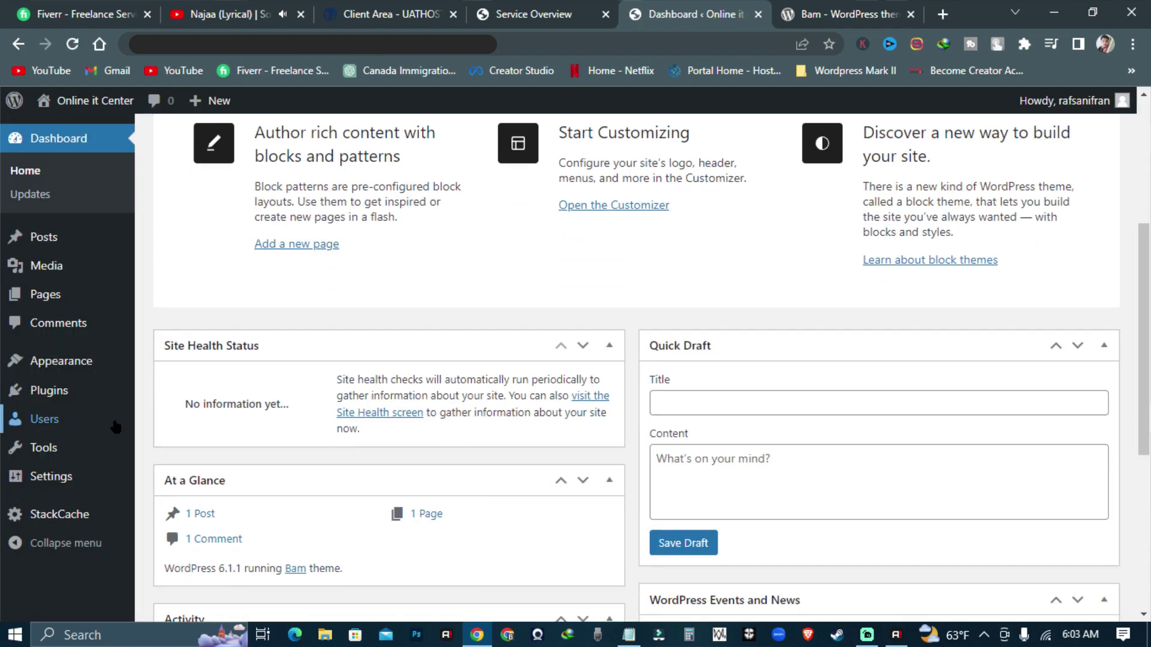
mouse_move(105, 422)
scroll(105, 422, "up", 9)
scroll(105, 422, "up", 2)
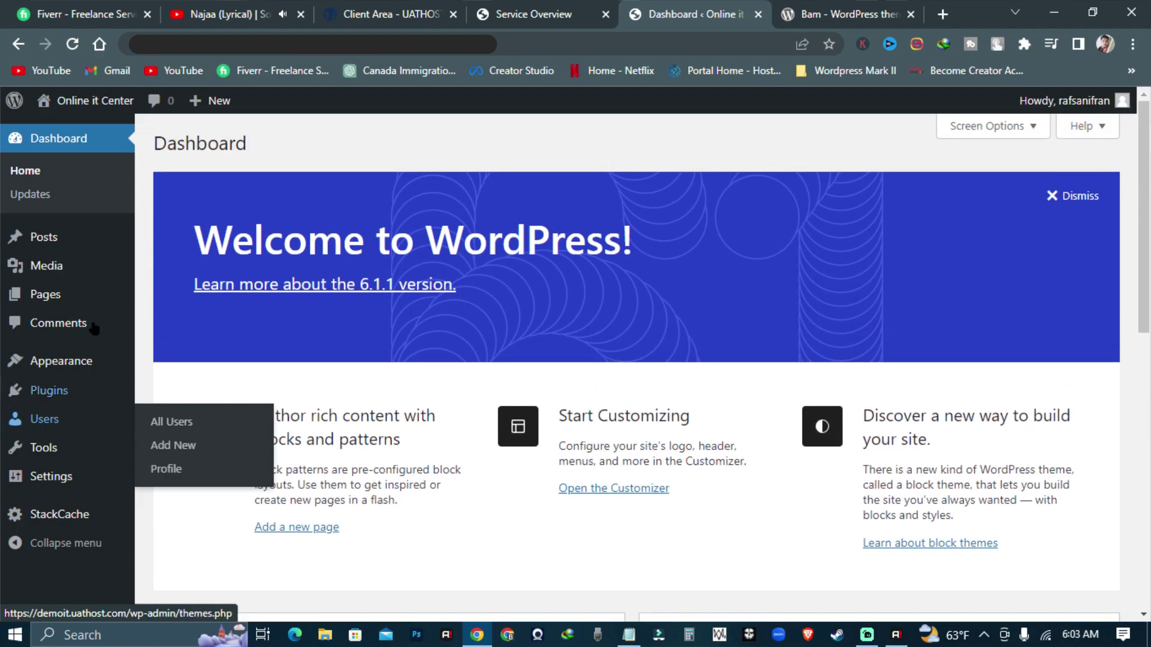
mouse_move(84, 108)
right_click(56, 124)
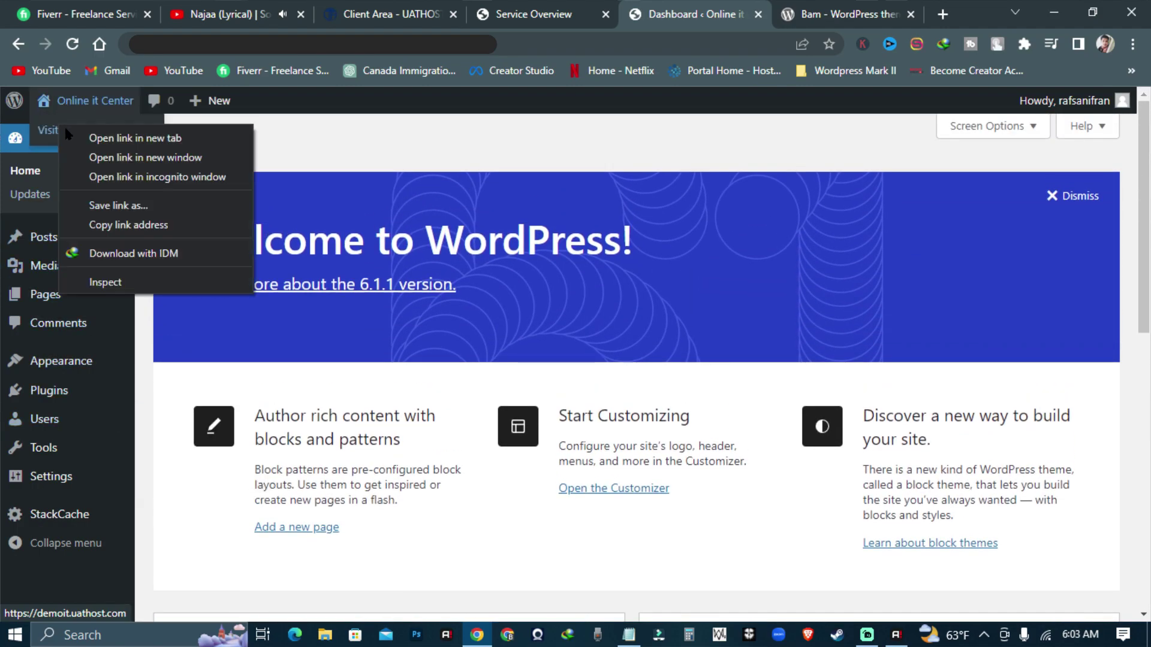
left_click(87, 139)
- Close the old Bam tab, look over the live site, then return to the Dashboard tab
left_click(780, 13)
left_click(755, 15)
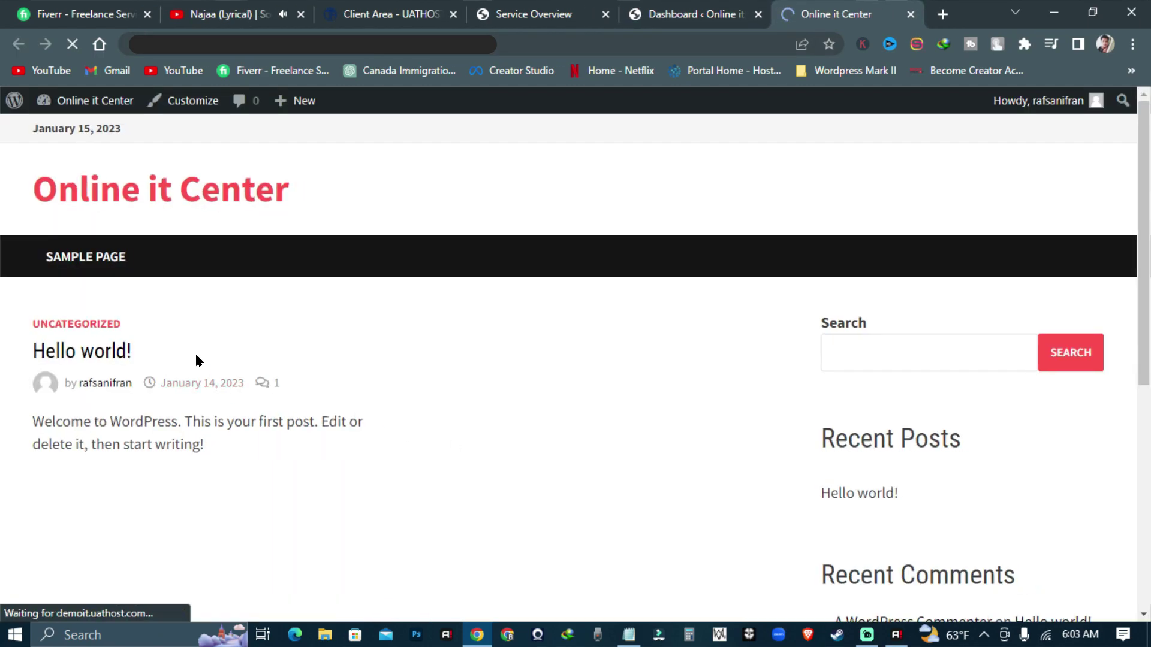
scroll(811, 347, "down", 6)
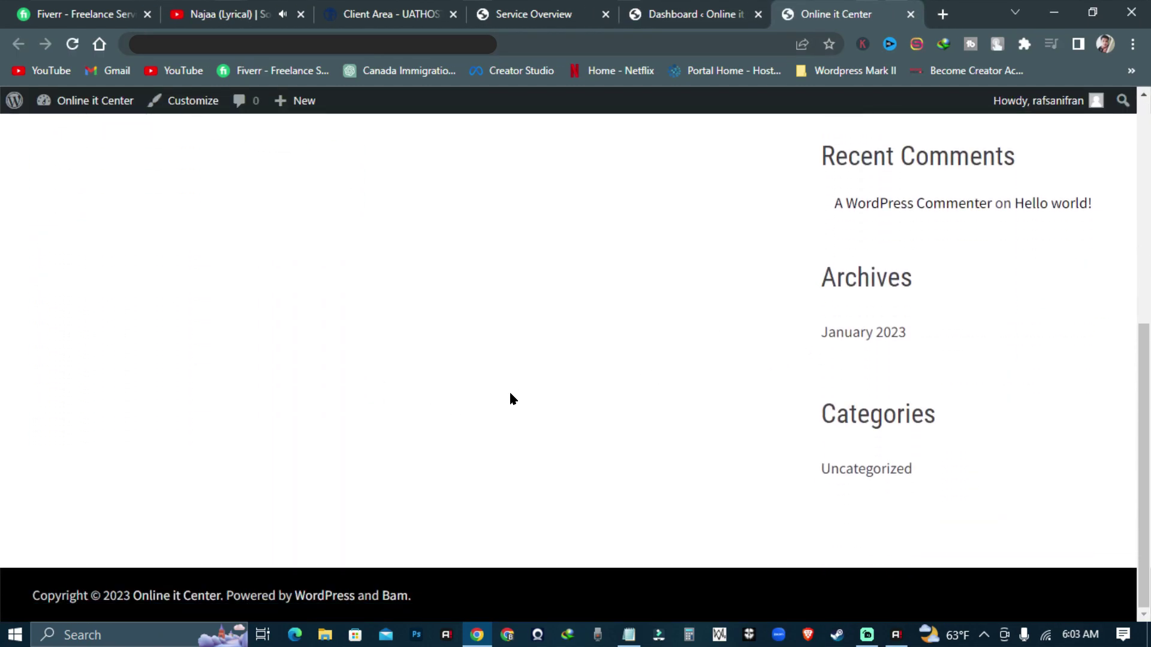
scroll(420, 396, "up", 7)
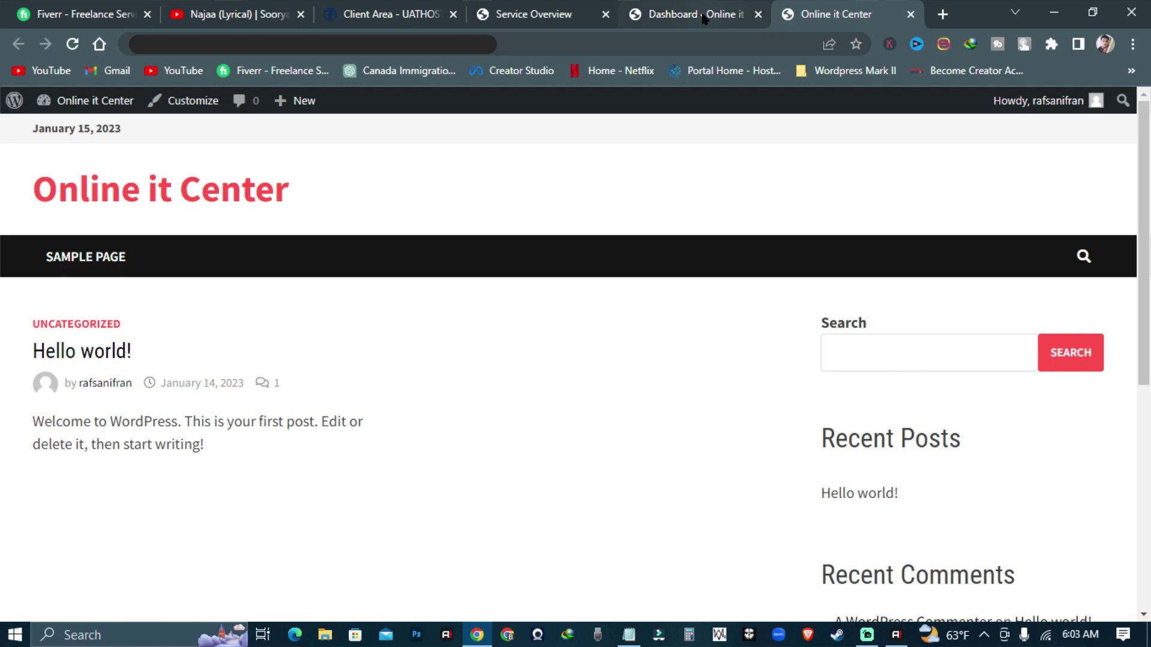
left_click(707, 15)
- Open the Bam Theme welcome page and scroll through the theme's demo preview
mouse_move(92, 366)
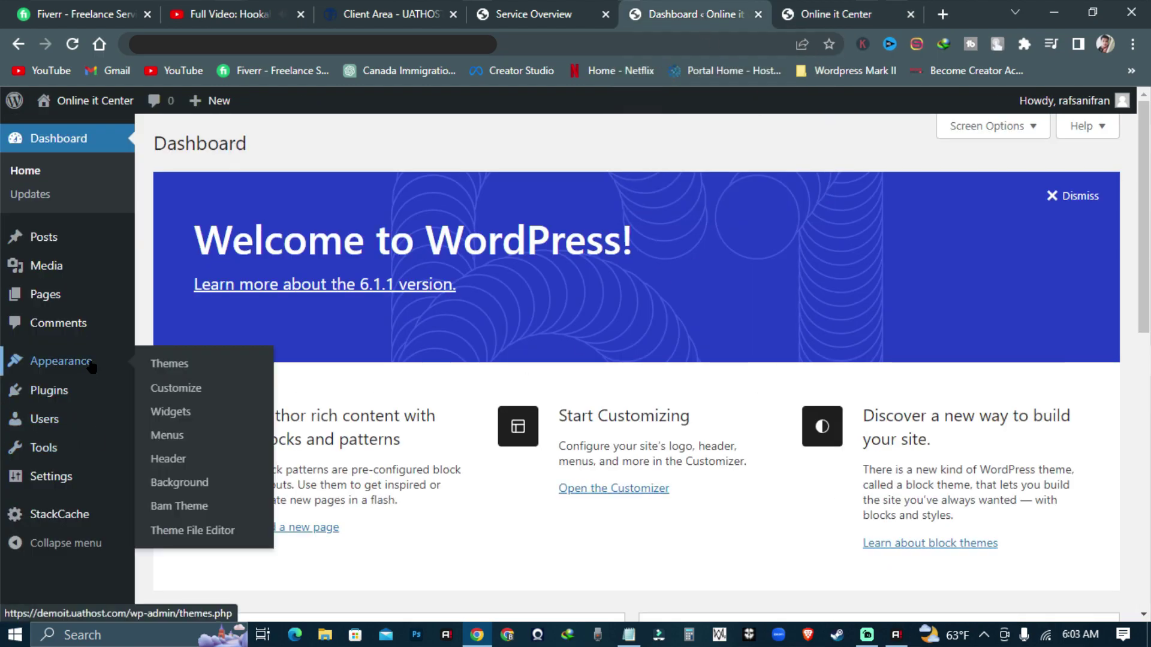
left_click(194, 508)
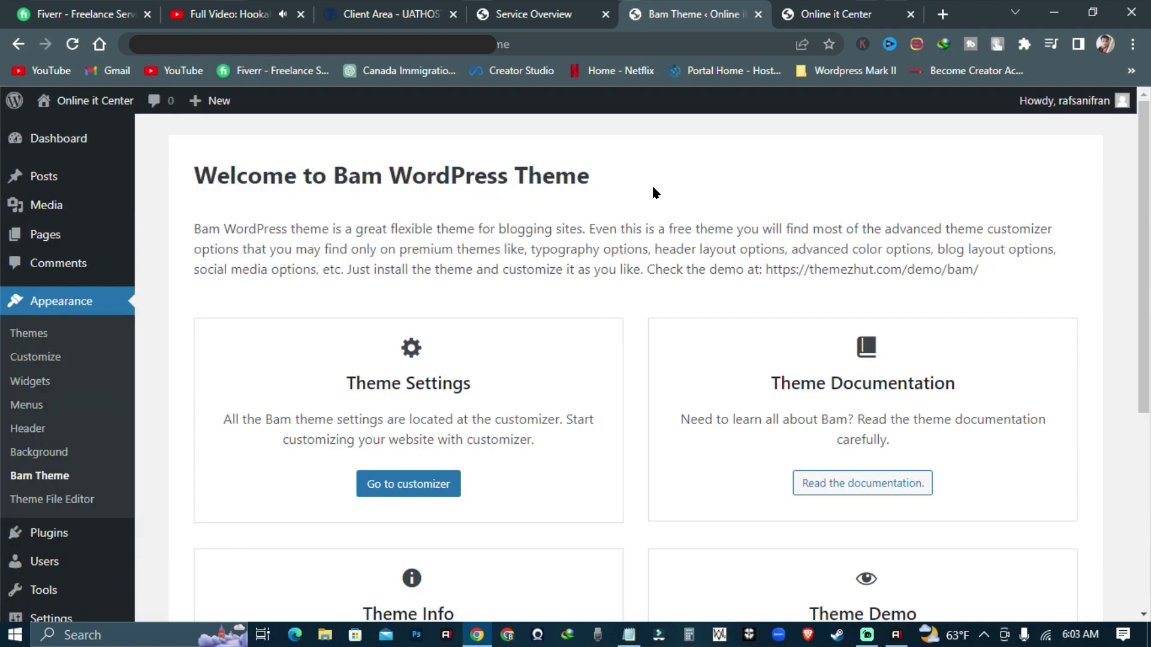
scroll(652, 192, "down", 3)
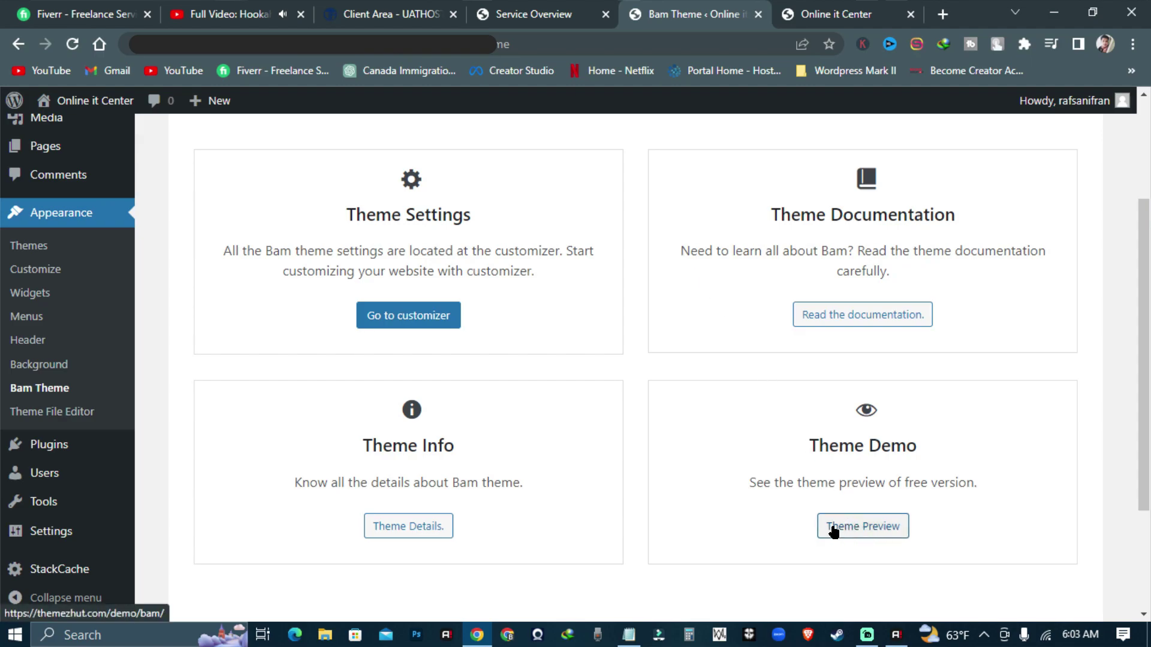
left_click(857, 527)
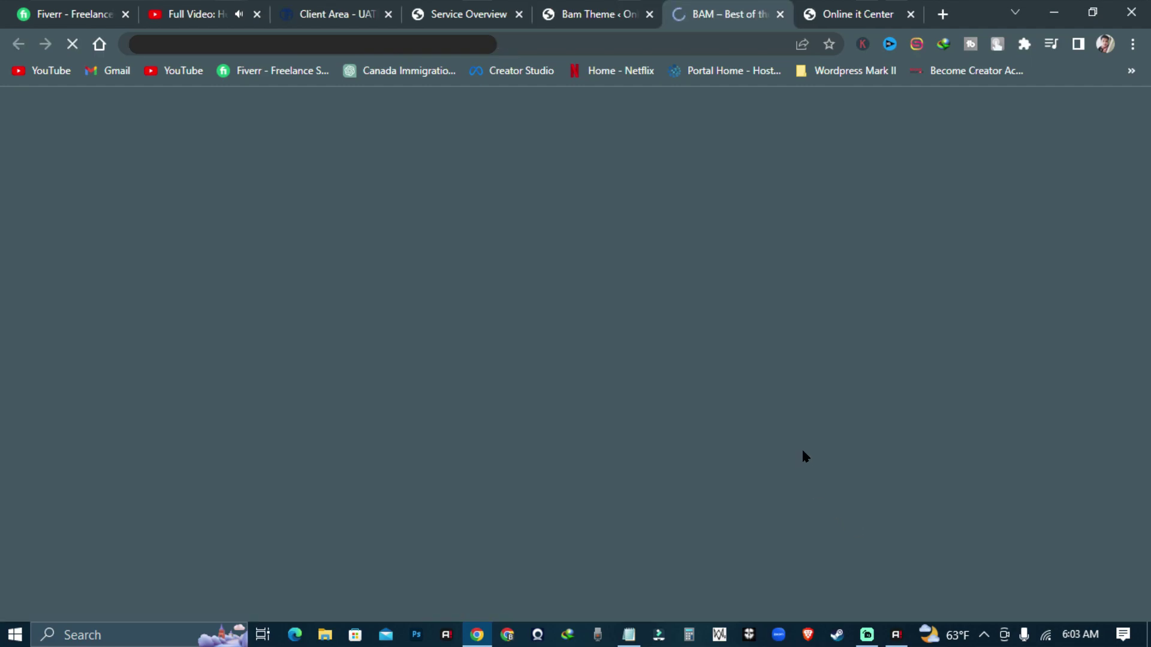
scroll(830, 278, "down", 15)
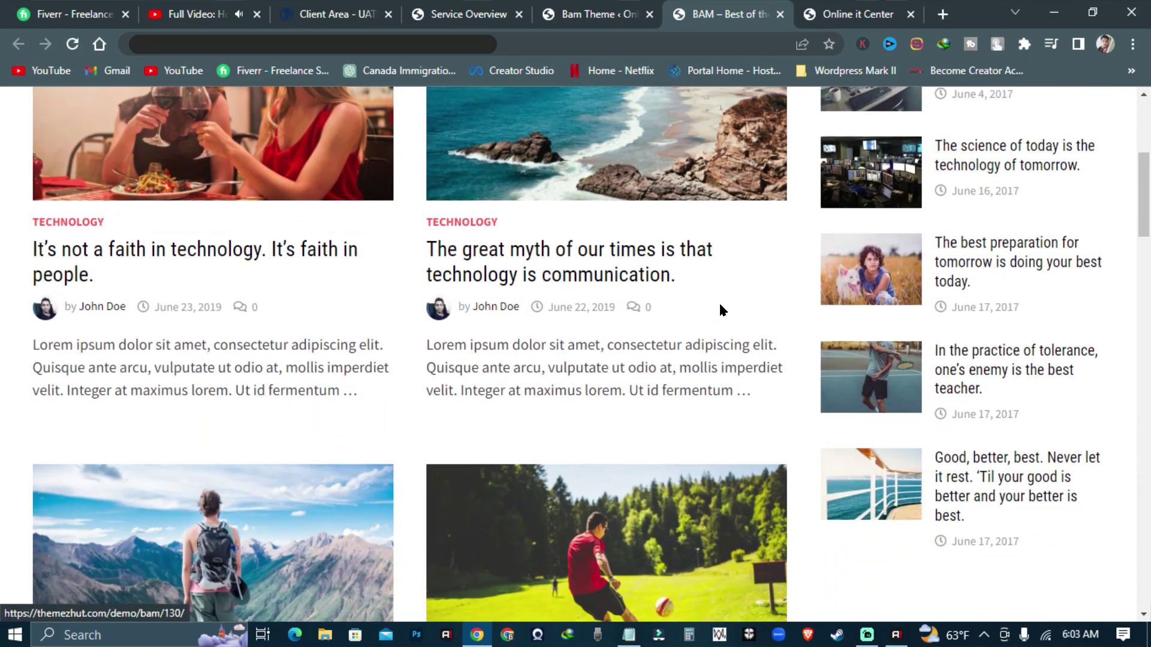
scroll(691, 337, "down", 18)
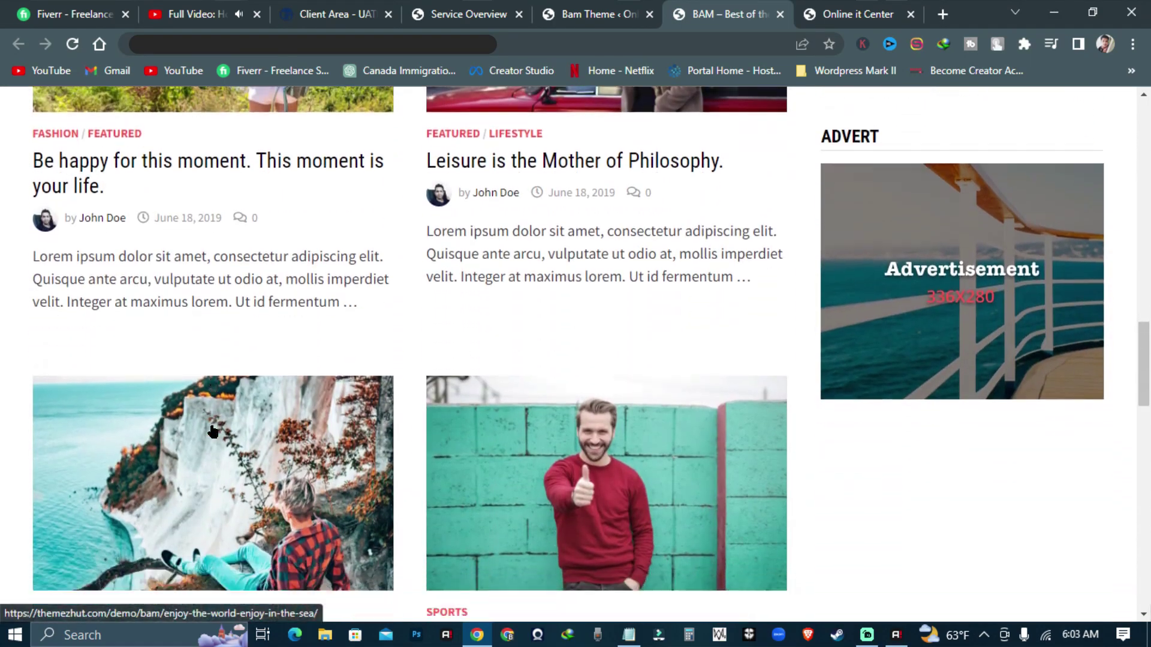
scroll(379, 430, "down", 8)
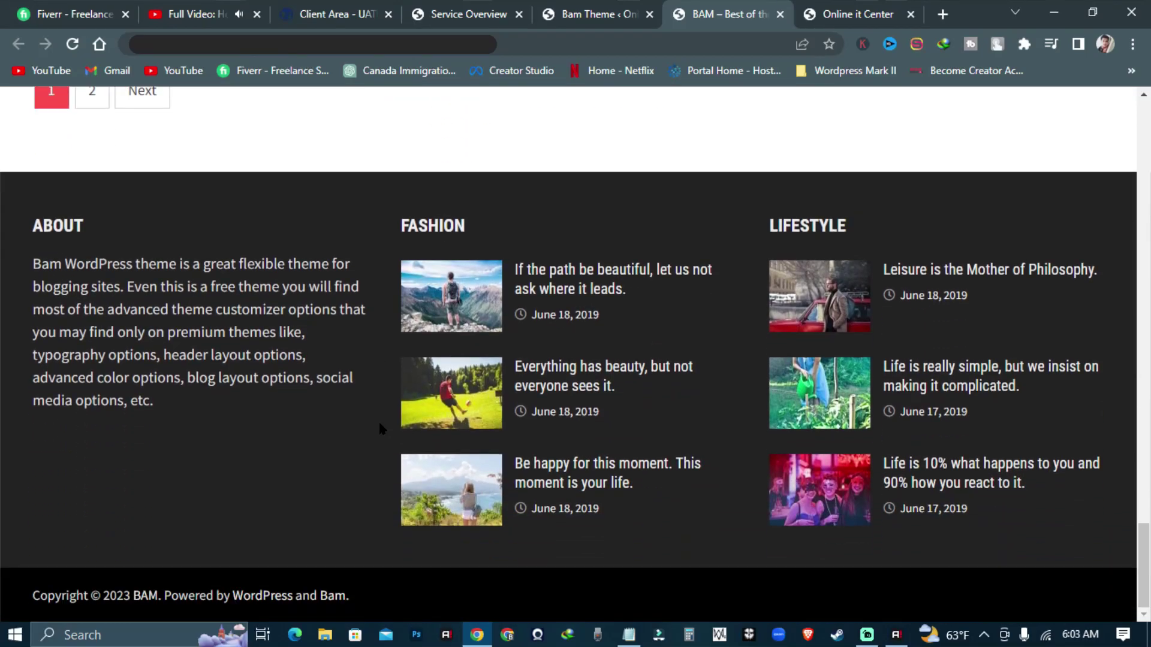
scroll(380, 429, "up", 15)
scroll(380, 427, "up", 5)
- Return to the Bam welcome page and launch the Customizer
middle_click(375, 424)
left_click(522, 14)
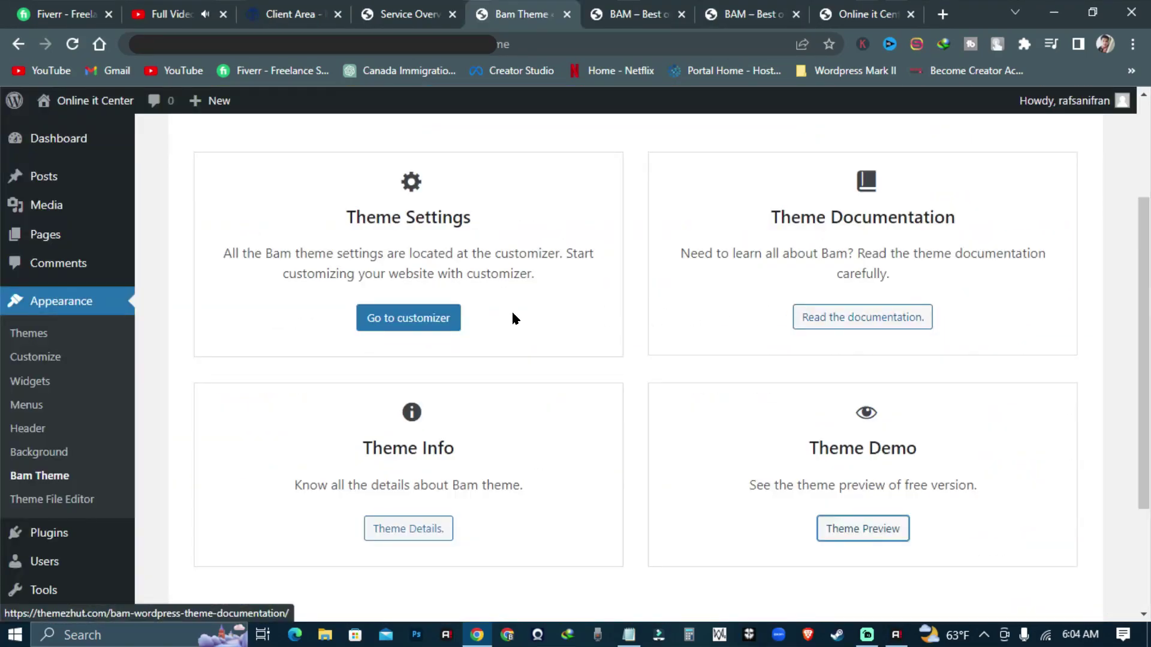
left_click(395, 321)
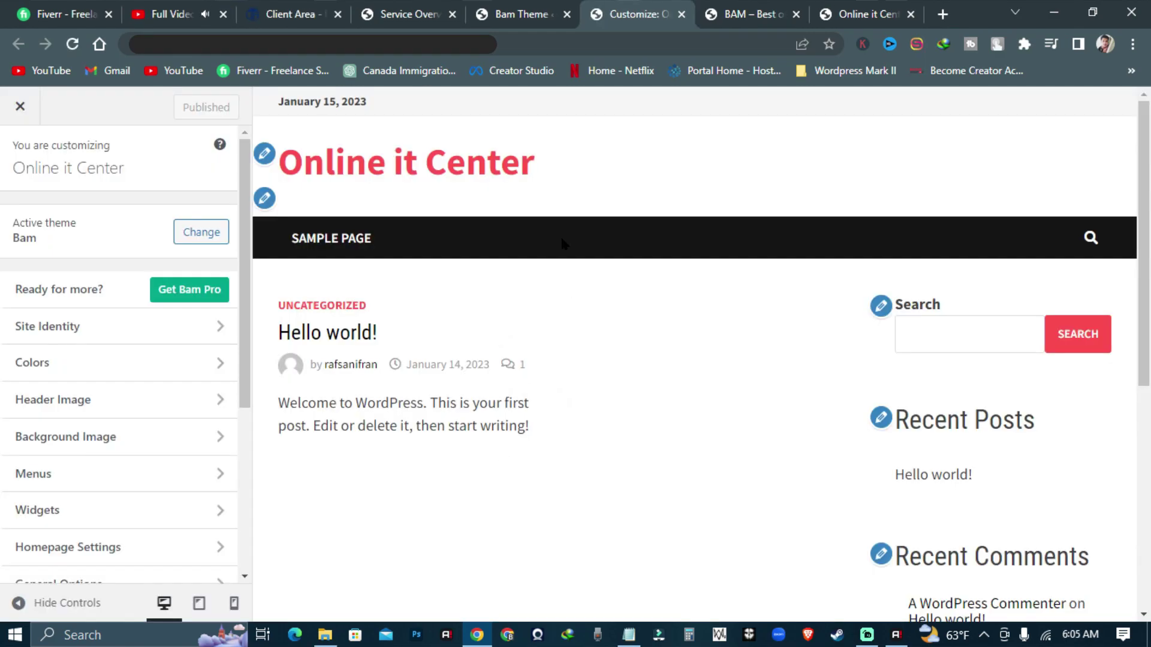
- In Site Identity, replace the tagline with 'We are Trusted Digital Services'
left_click(84, 327)
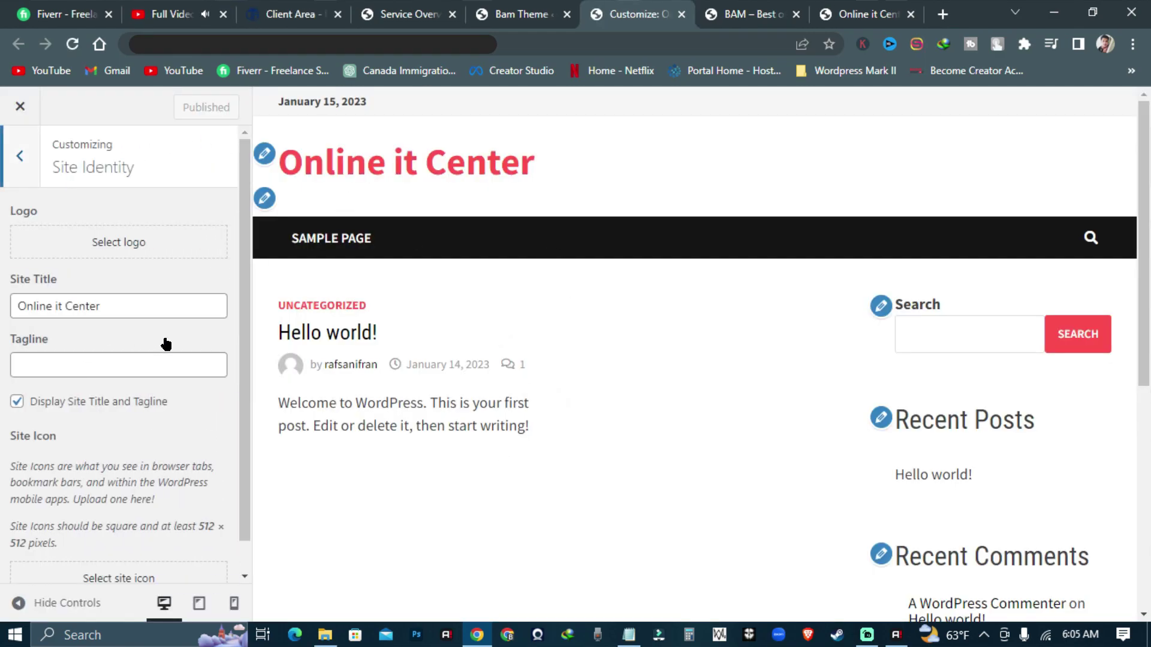
left_click(133, 367)
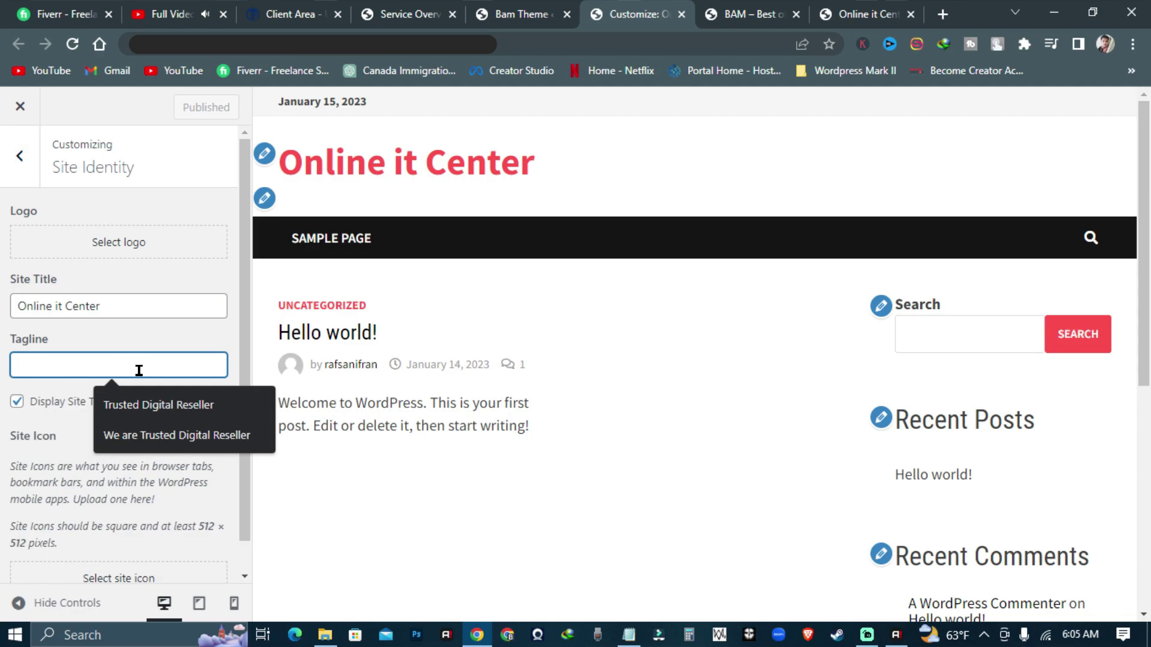
left_click(138, 437)
left_click_drag(57, 365, 179, 371)
key("BackSpace")
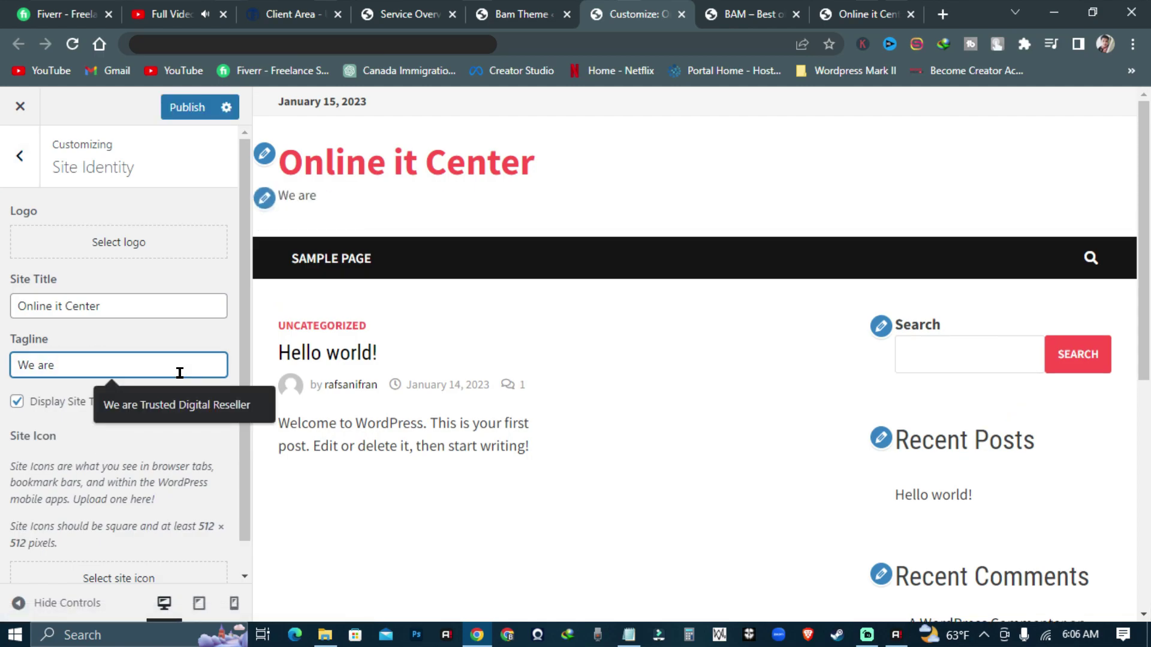
type("Cretive")
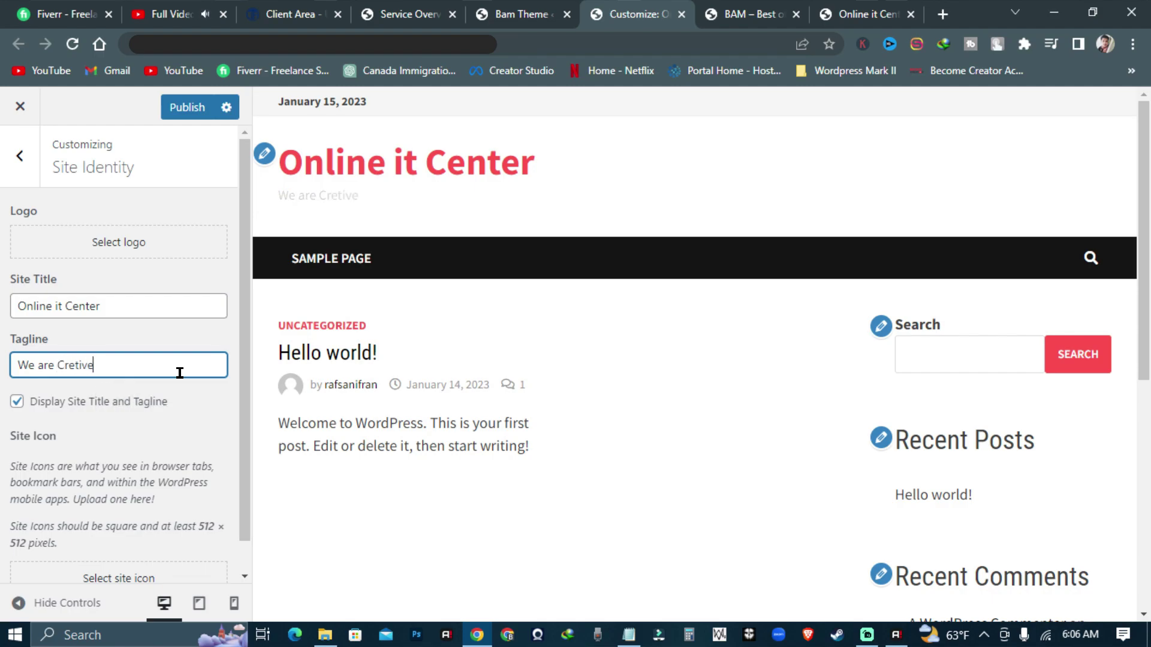
key("BackSpace")
key("BackSpace")
key("BackSpace")
key("BackSpace")
key("BackSpace")
key("BackSpace")
key("BackSpace")
left_click(189, 399)
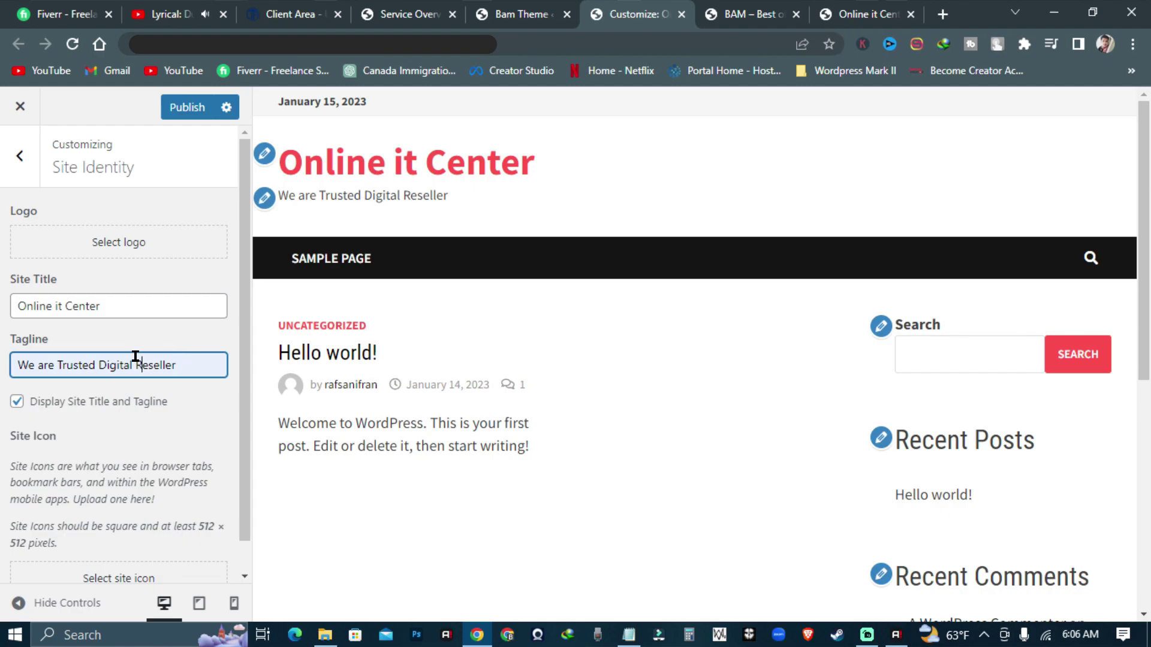
left_click_drag(134, 363, 233, 357)
key("BackSpace")
type("Services")
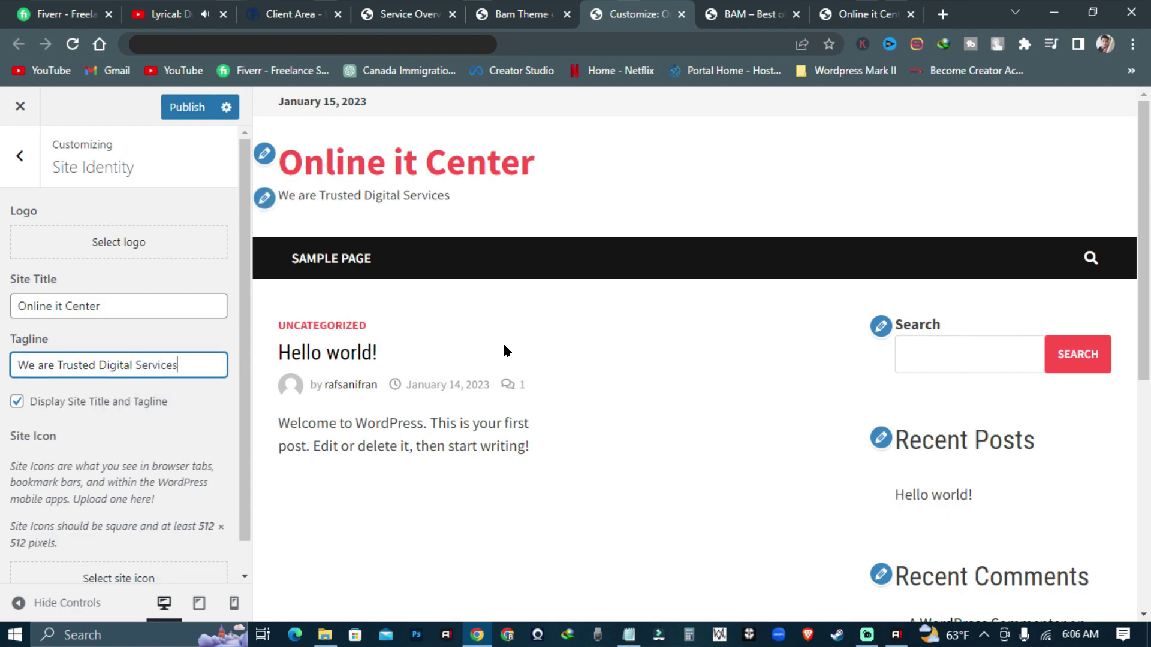
scroll(791, 279, "down", 5)
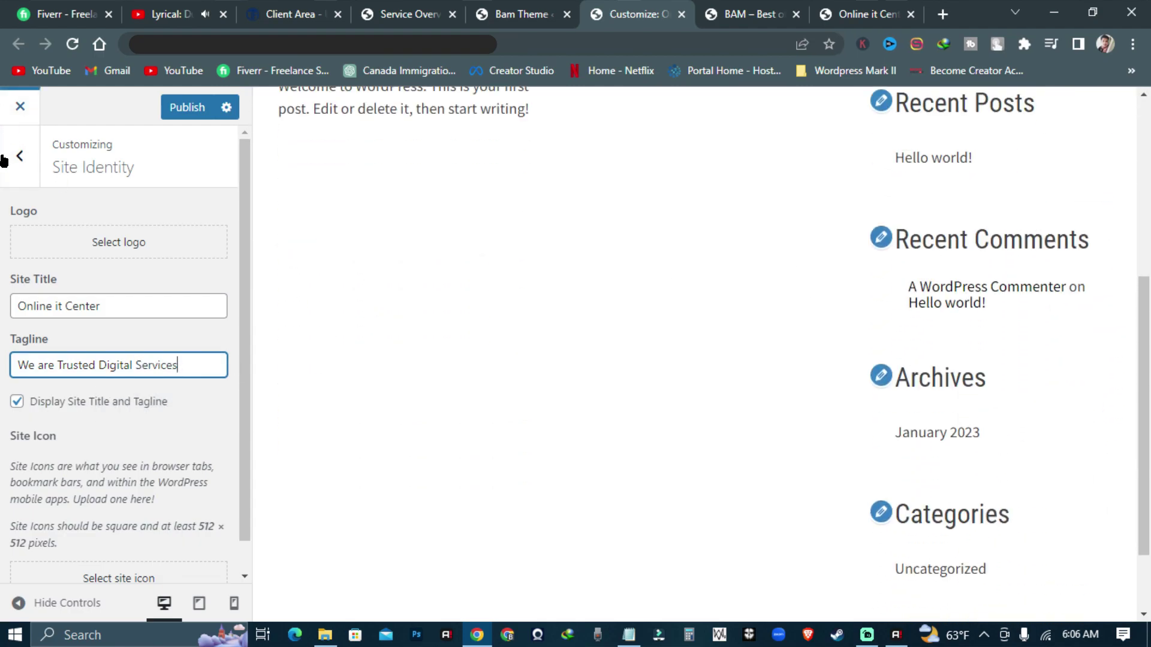
left_click(19, 155)
- Set the Theme Primary Color to blue #2180d3 and publish
left_click(59, 367)
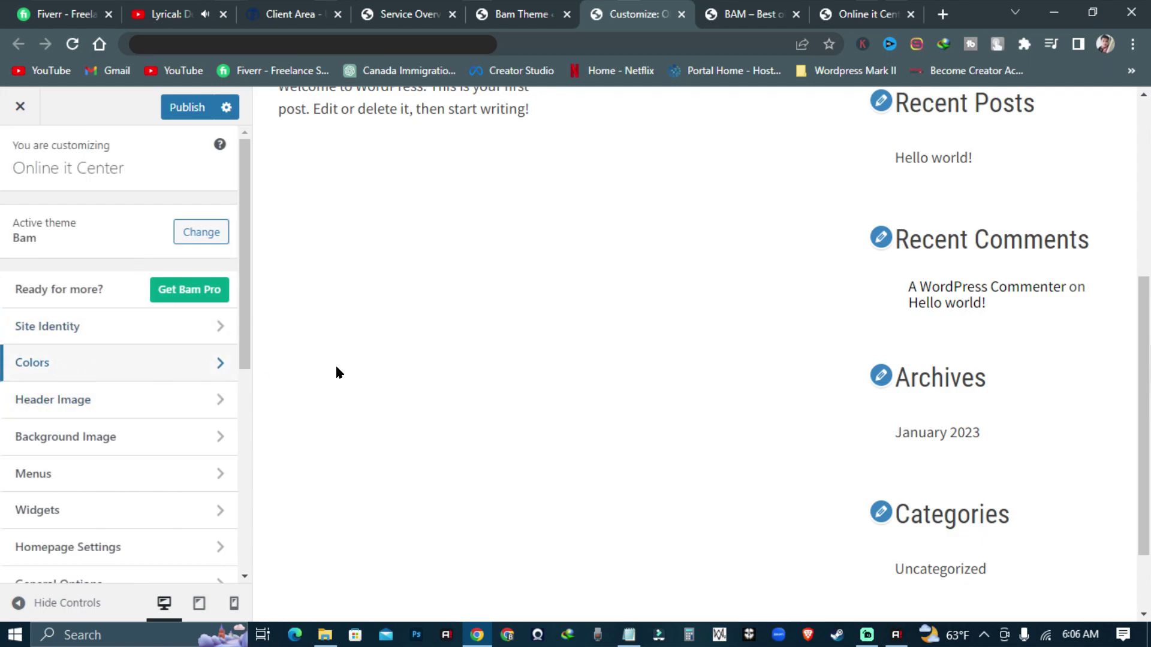
scroll(129, 459, "down", 6)
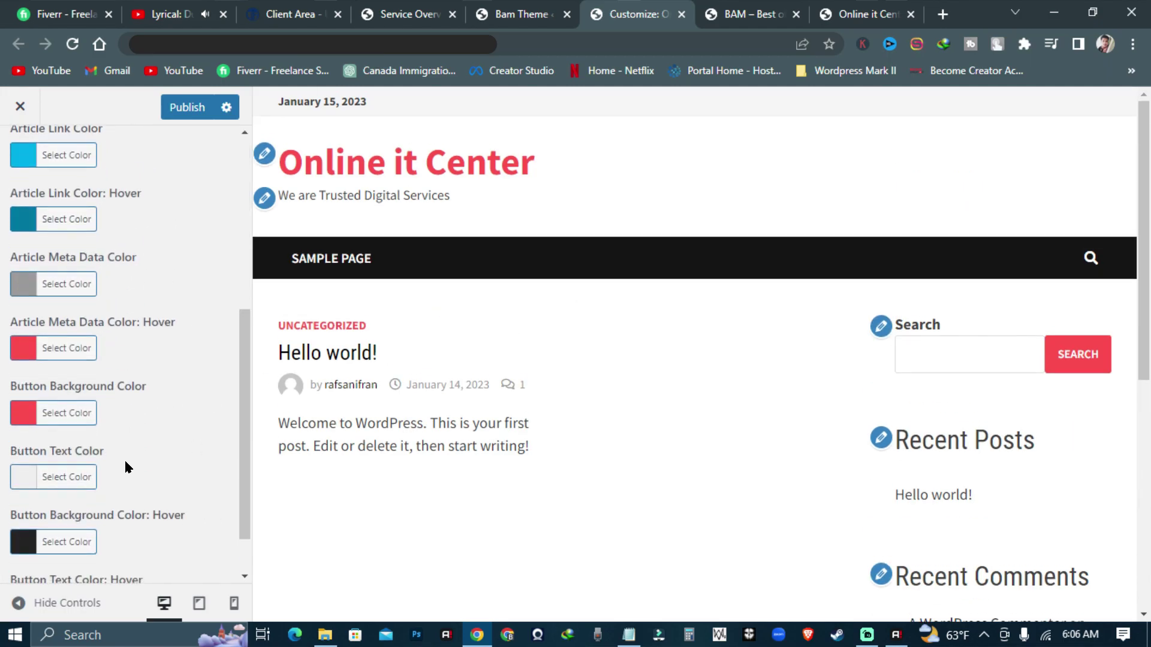
scroll(136, 480, "up", 1)
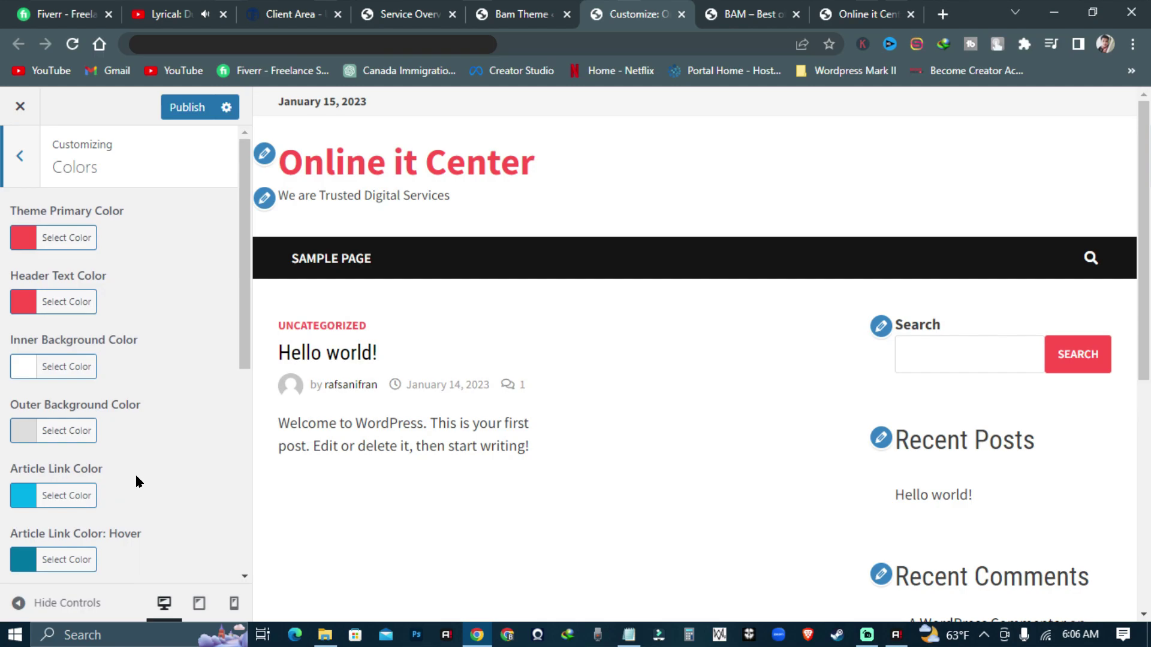
left_click(22, 240)
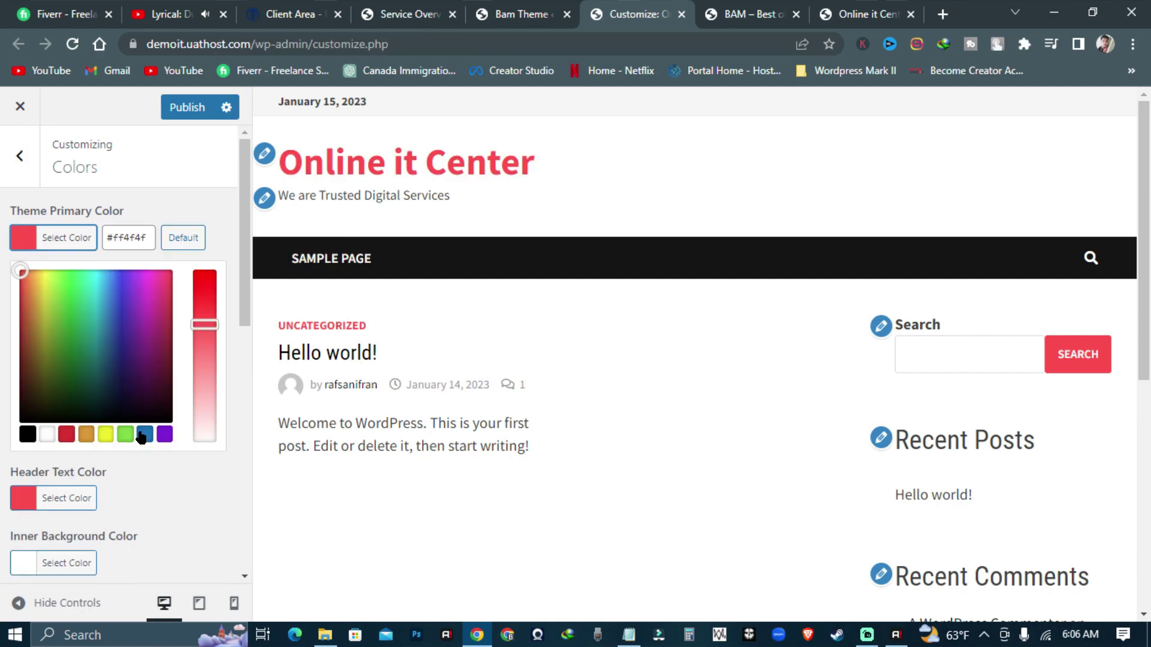
left_click(144, 435)
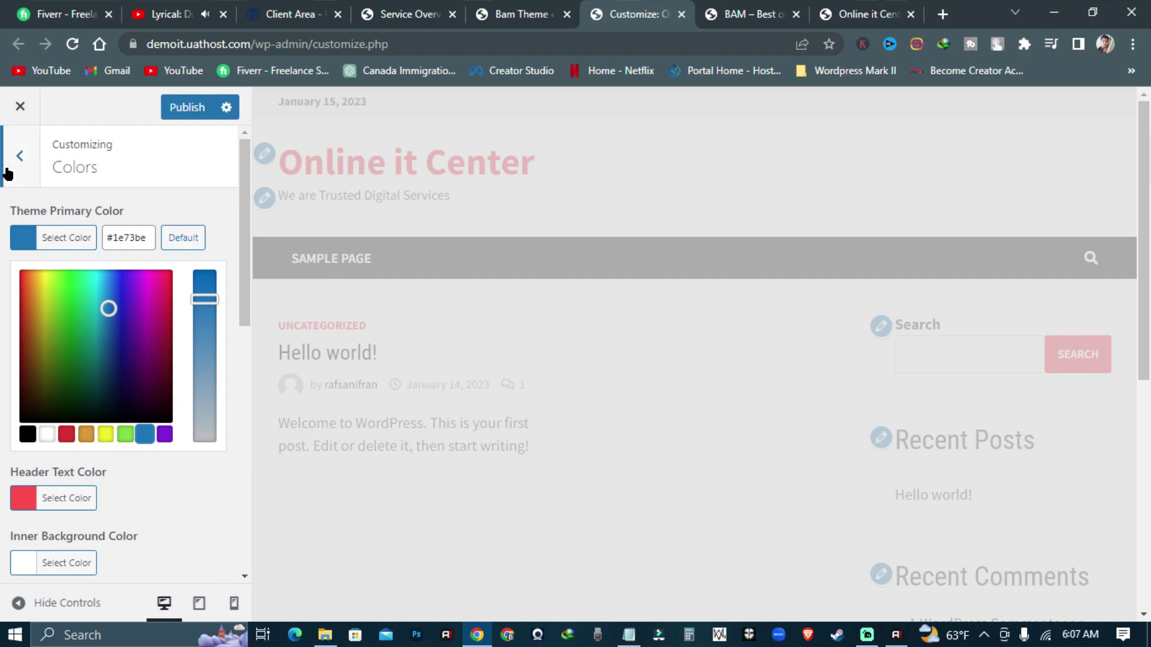
left_click(109, 309)
mouse_move(114, 289)
left_mouse_down()
mouse_move(106, 283)
mouse_move(114, 297)
left_mouse_up()
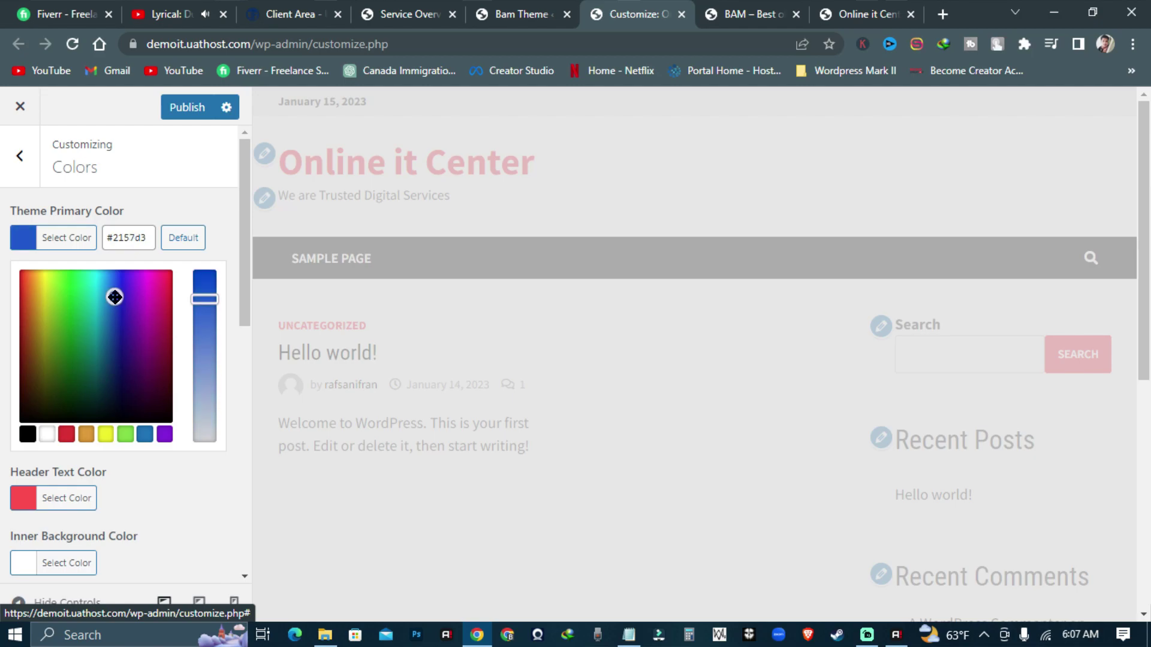
left_click(18, 157)
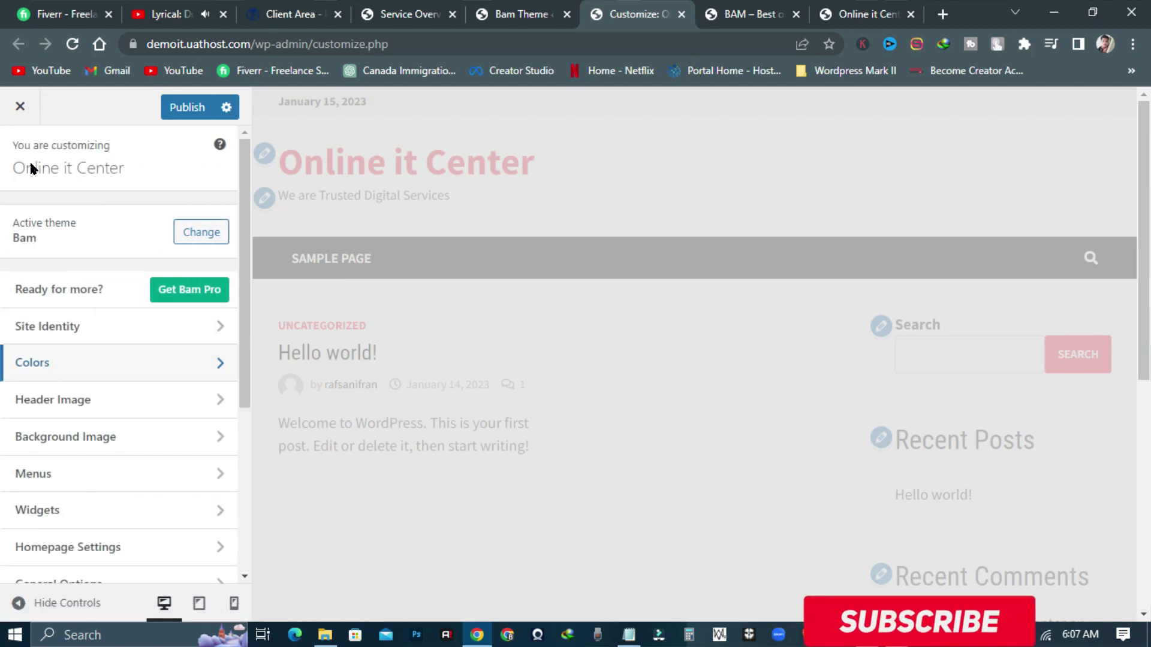
scroll(108, 440, "down", 3)
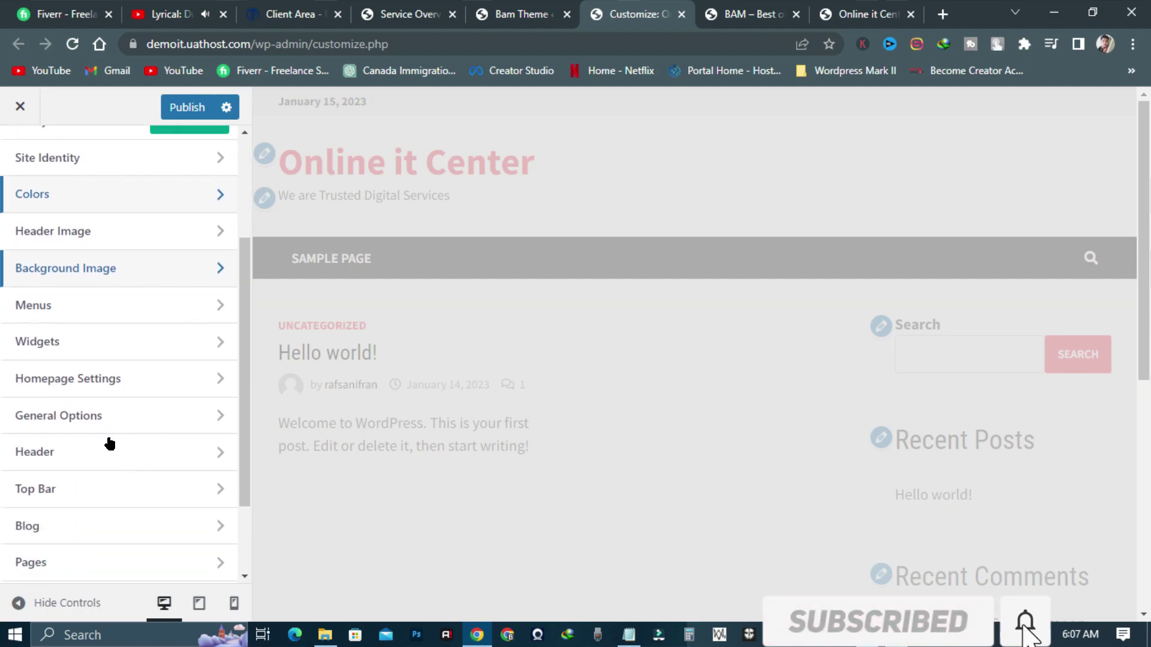
scroll(110, 440, "up", 3)
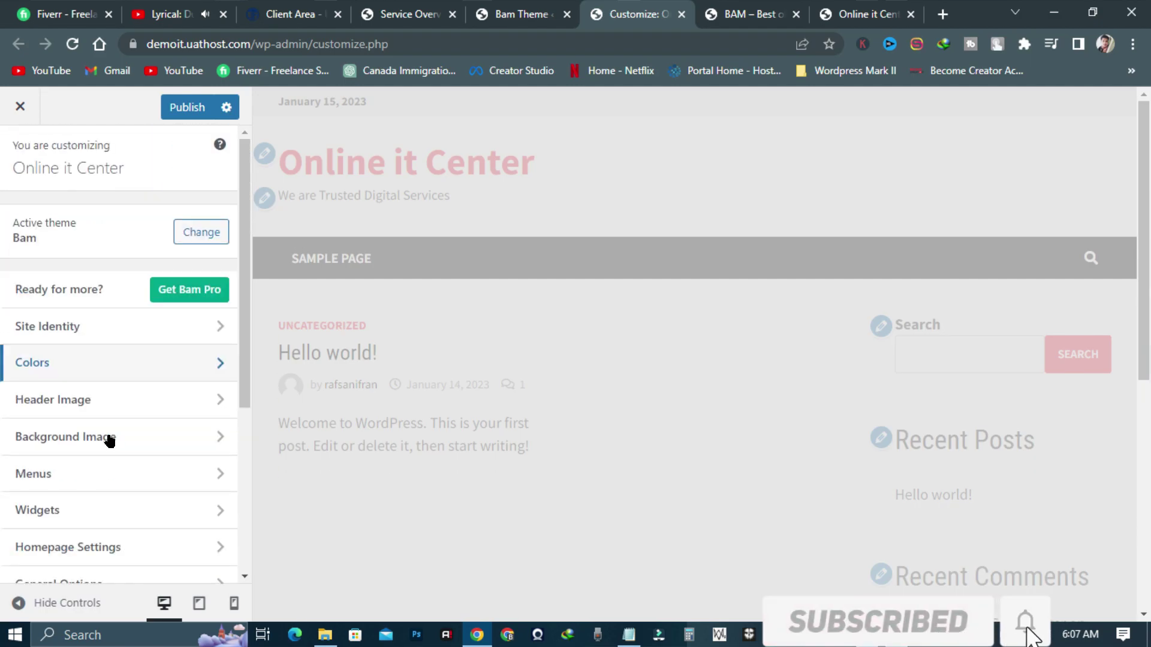
left_click(189, 113)
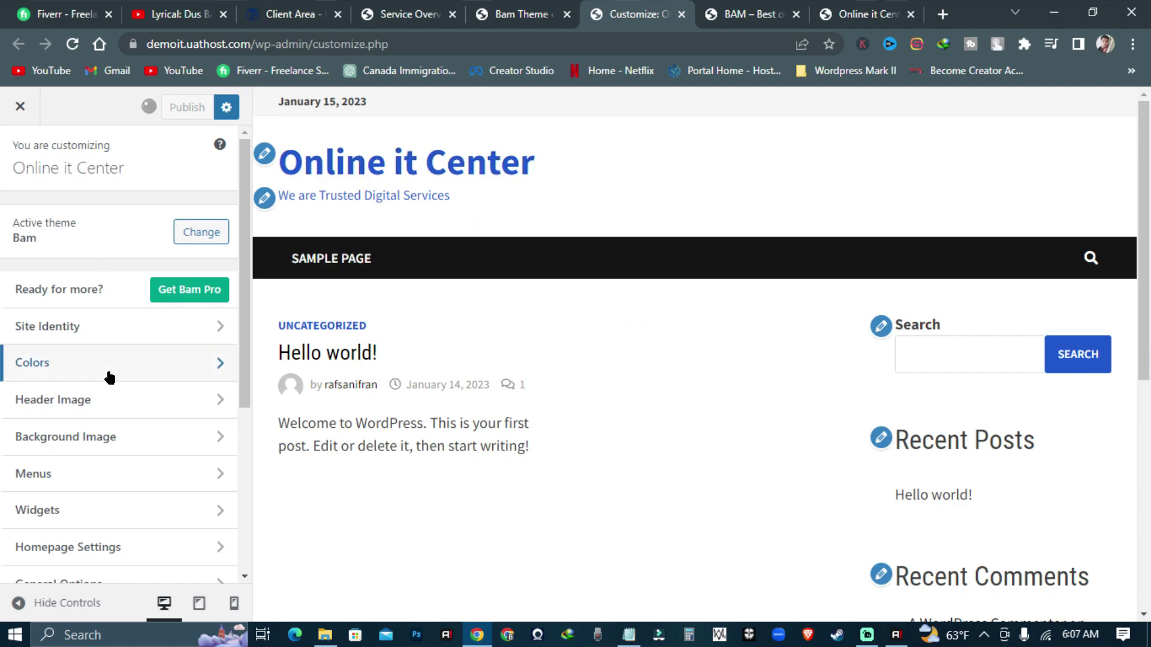
- Change the Theme Primary Color to red and publish it
left_click(109, 378)
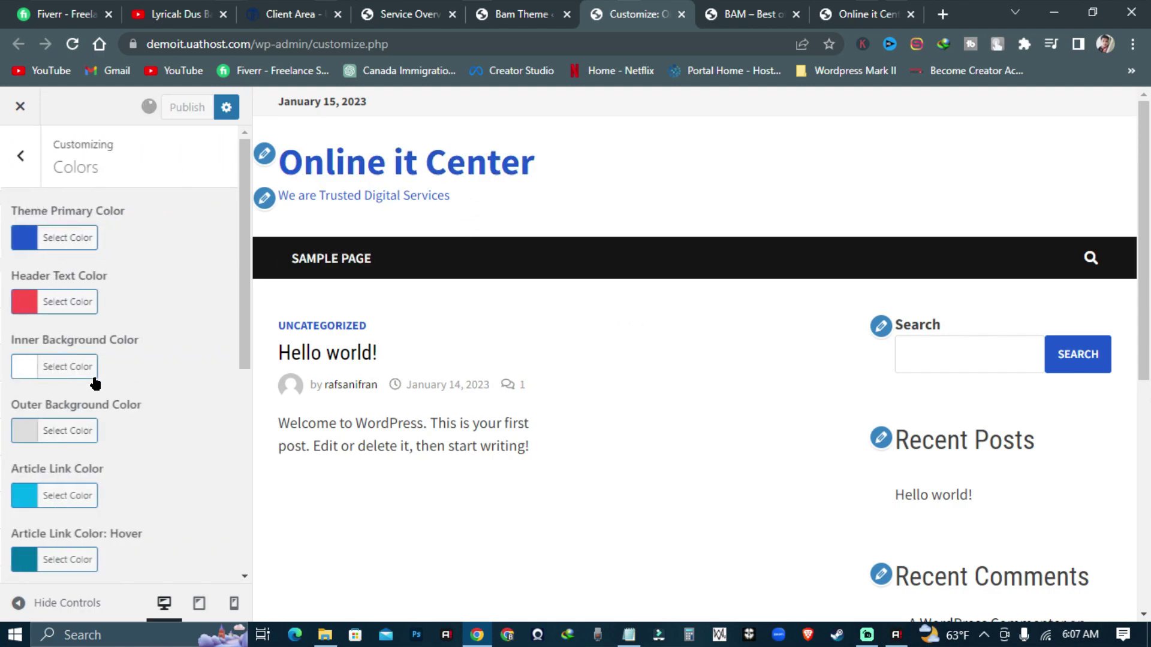
left_click(60, 237)
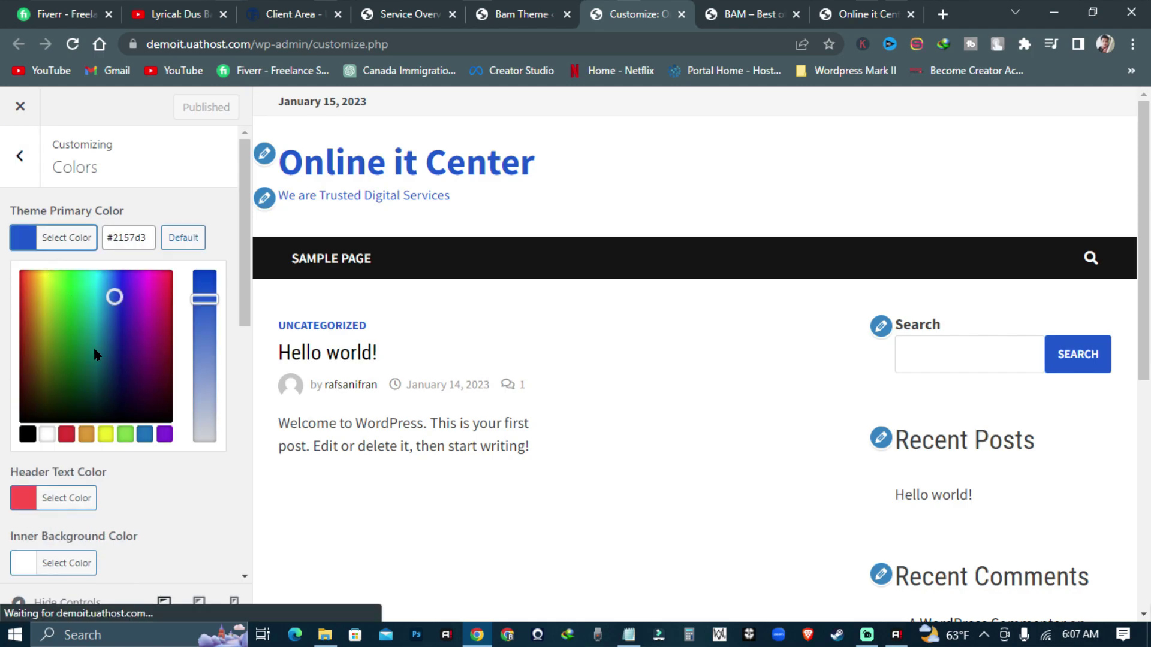
left_click(67, 434)
left_click(205, 202)
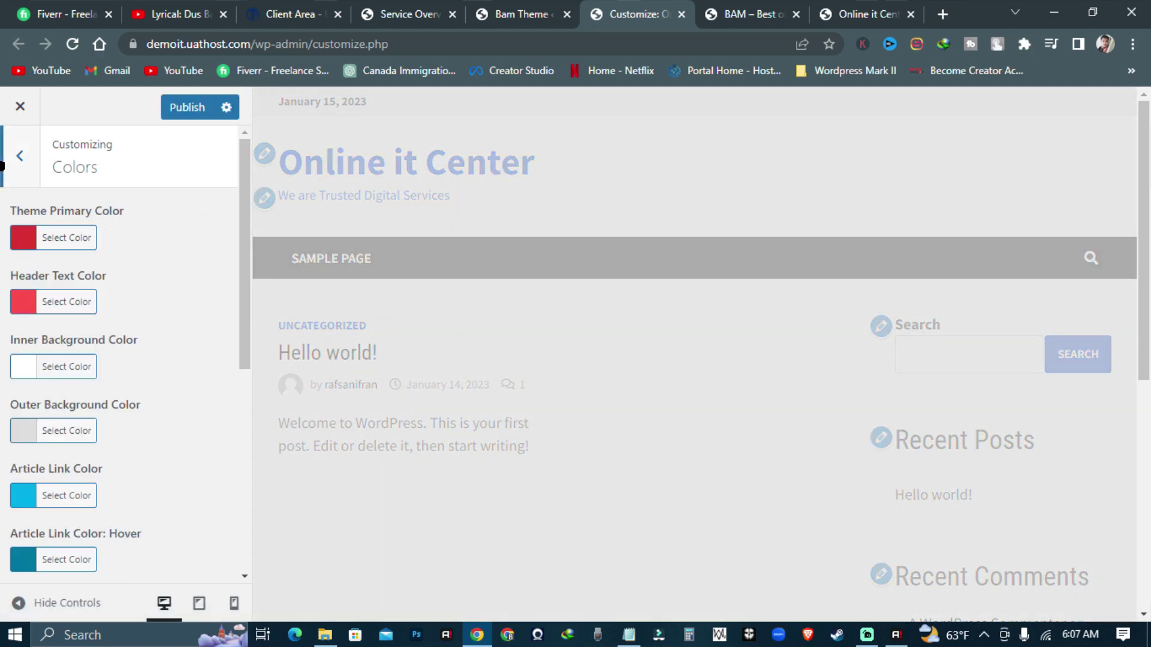
left_click(20, 156)
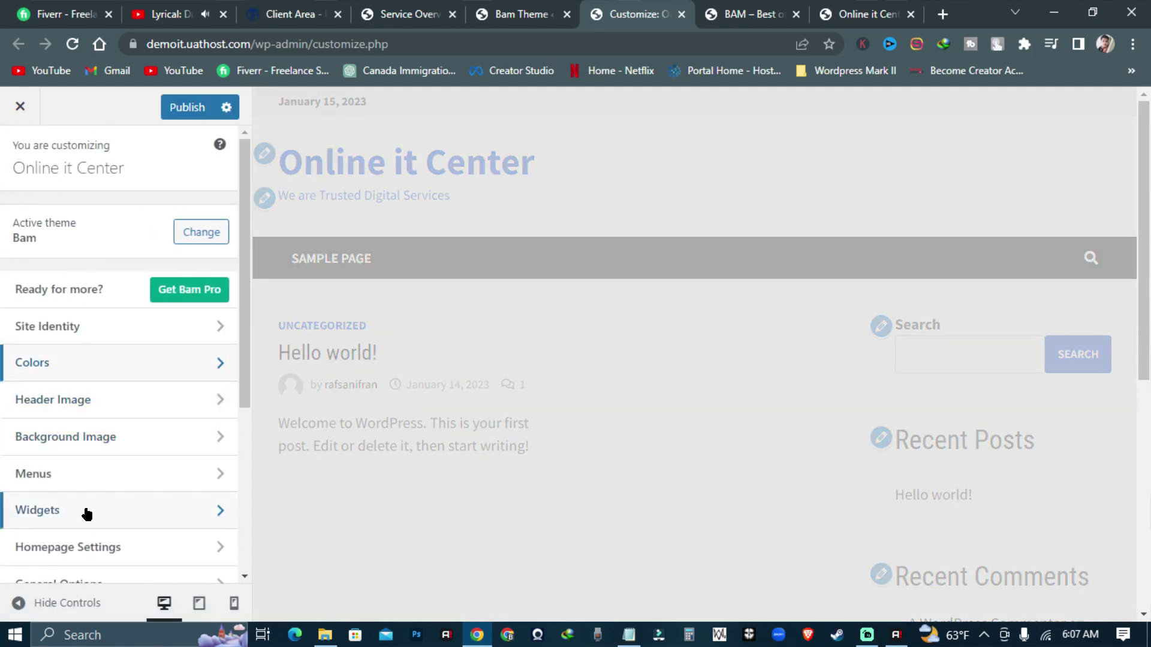
scroll(60, 480, "down", 5)
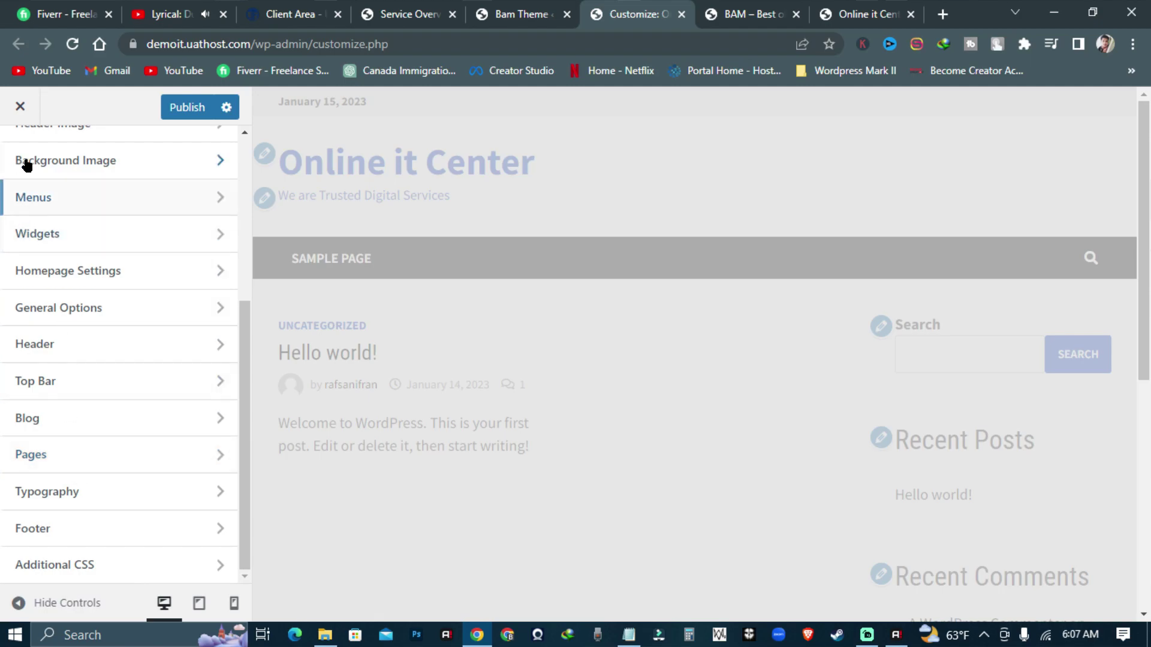
scroll(68, 264, "up", 5)
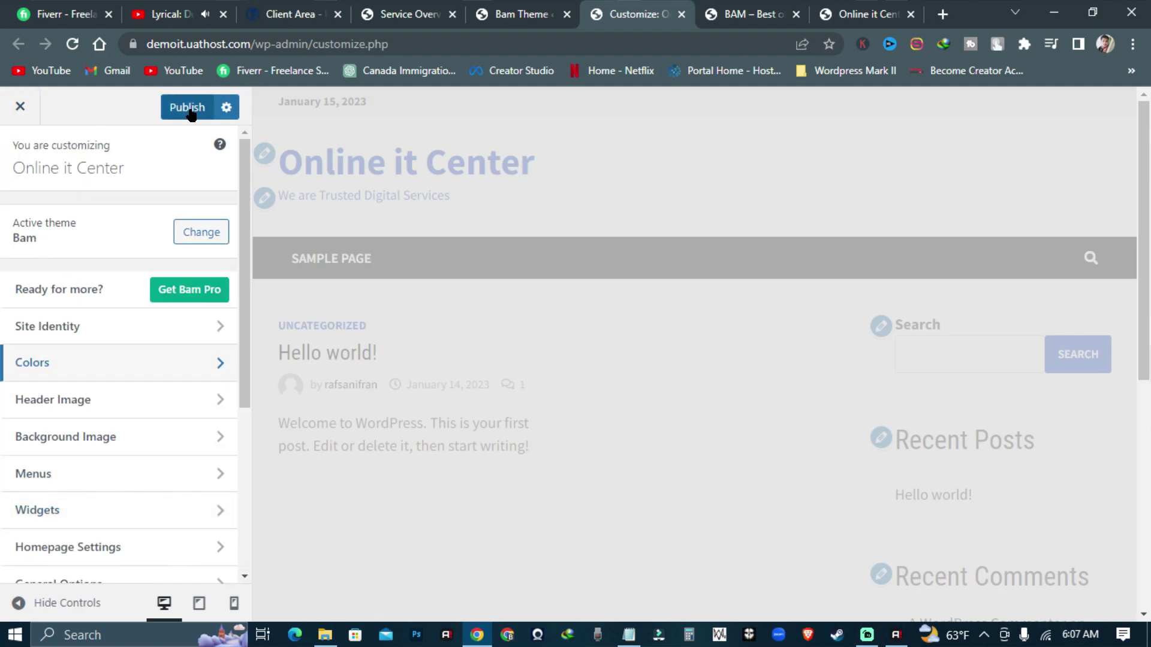
left_click(188, 107)
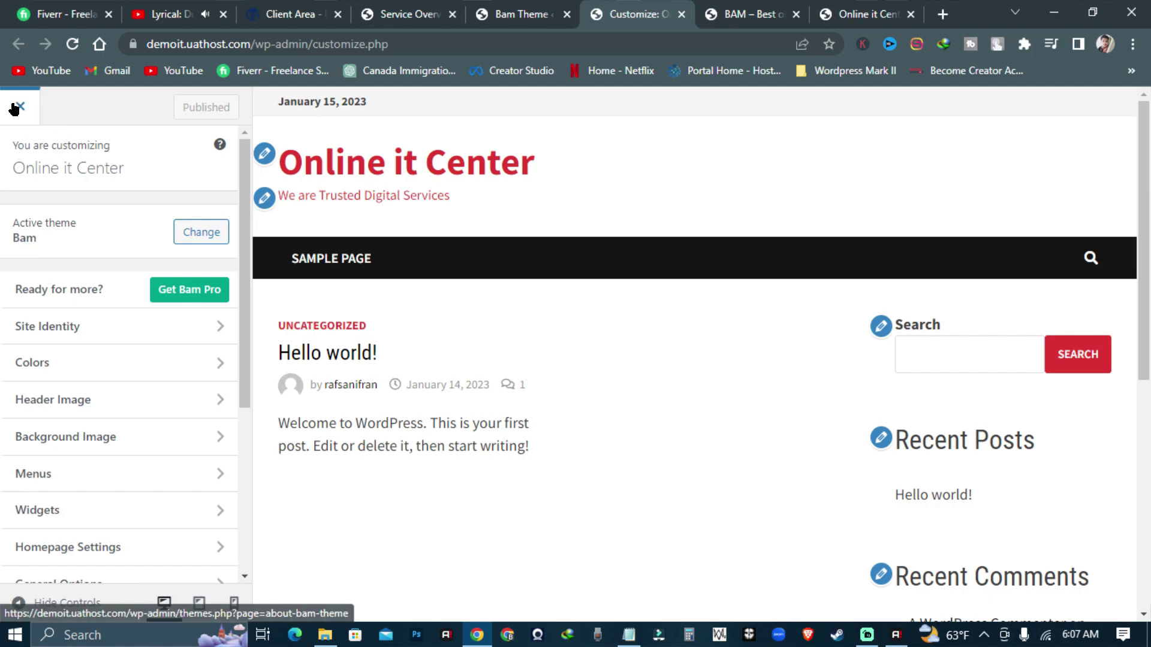
- Close the Customizer and trash the two old pages from the Pages list
left_click(21, 108)
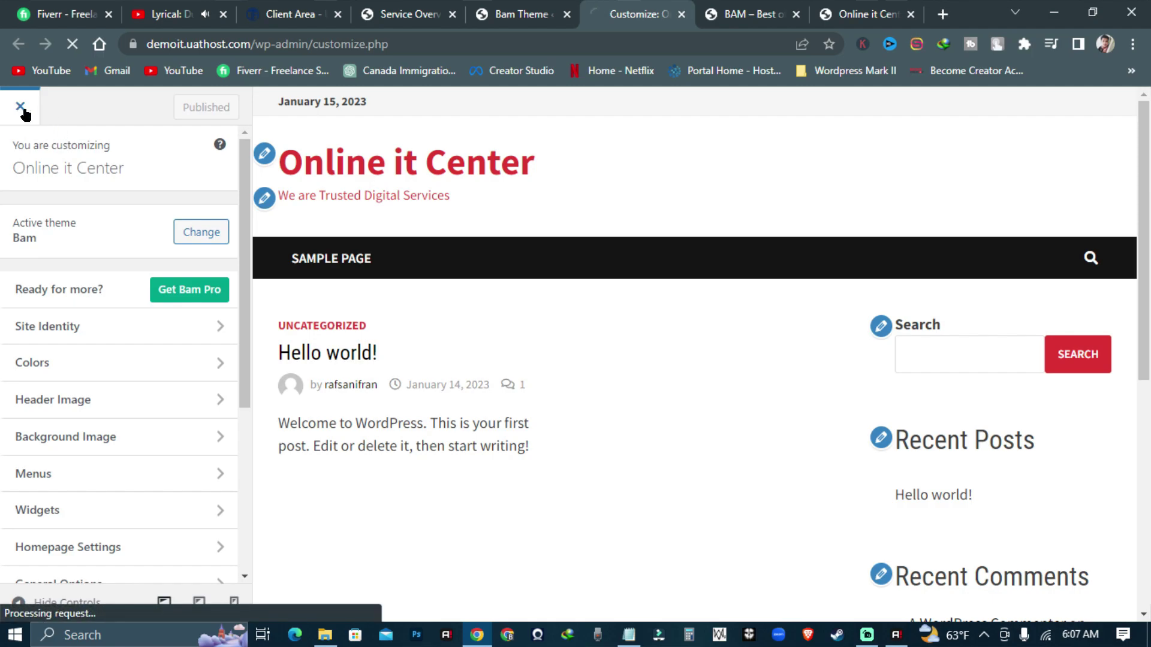
left_click(46, 233)
left_click(170, 239)
left_click(205, 204)
left_click(222, 258)
left_click(285, 203)
- Create and publish pages titled Home and Blog
left_click(239, 143)
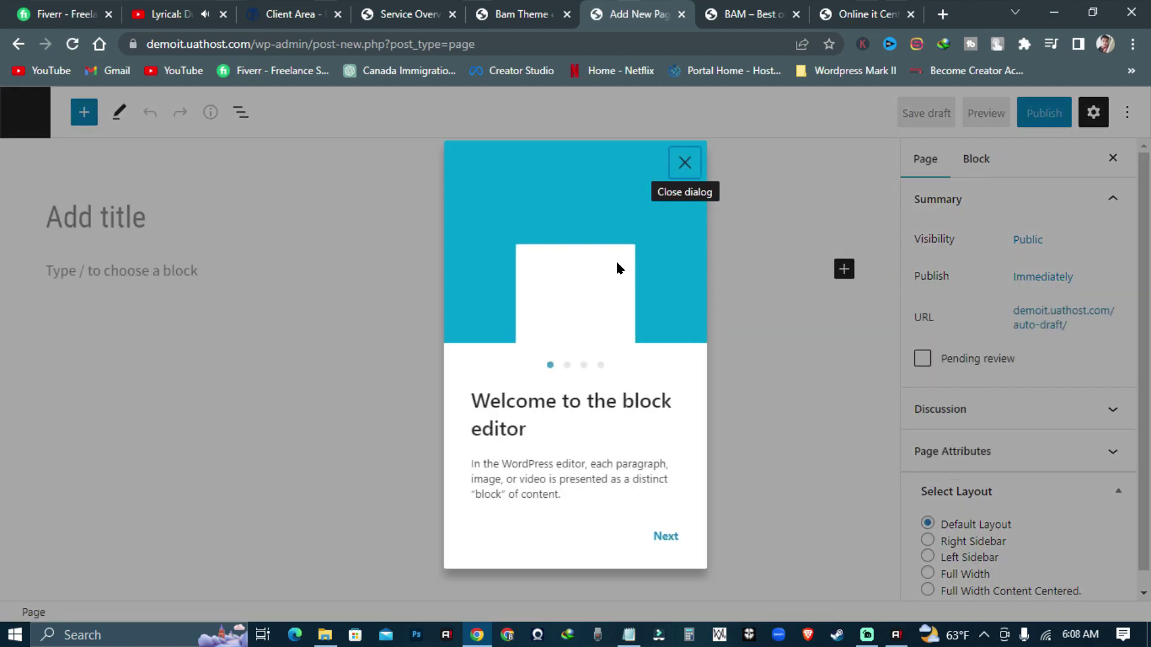
left_click(205, 202)
type("Home")
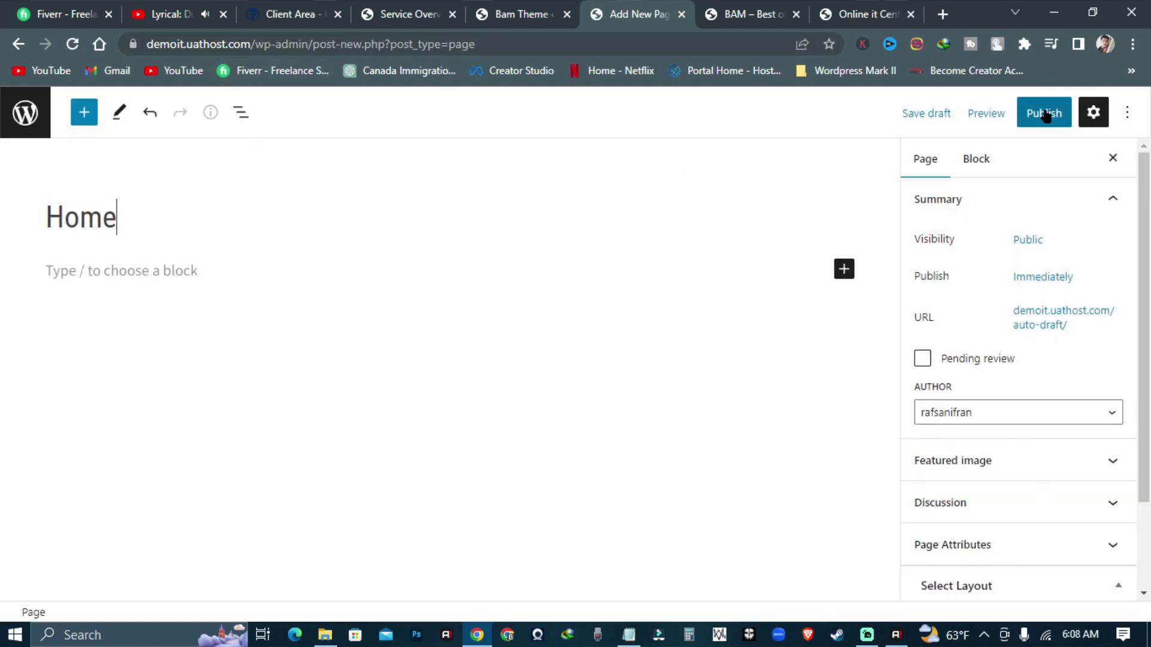
left_click(1044, 112)
left_click(995, 106)
left_click(170, 213)
type("Blog")
left_click(1043, 113)
left_click(995, 112)
- Create and publish pages titled Services and Earn Money
left_click(1104, 296)
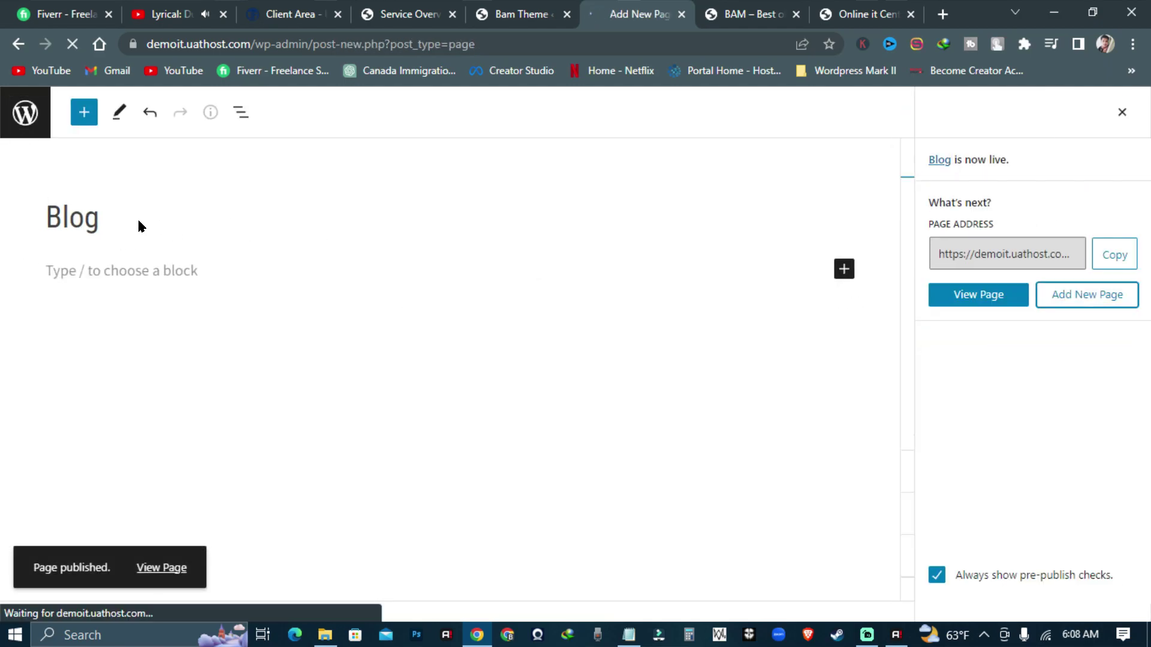
type("Services")
left_click(1043, 113)
left_click(995, 111)
left_click(1084, 294)
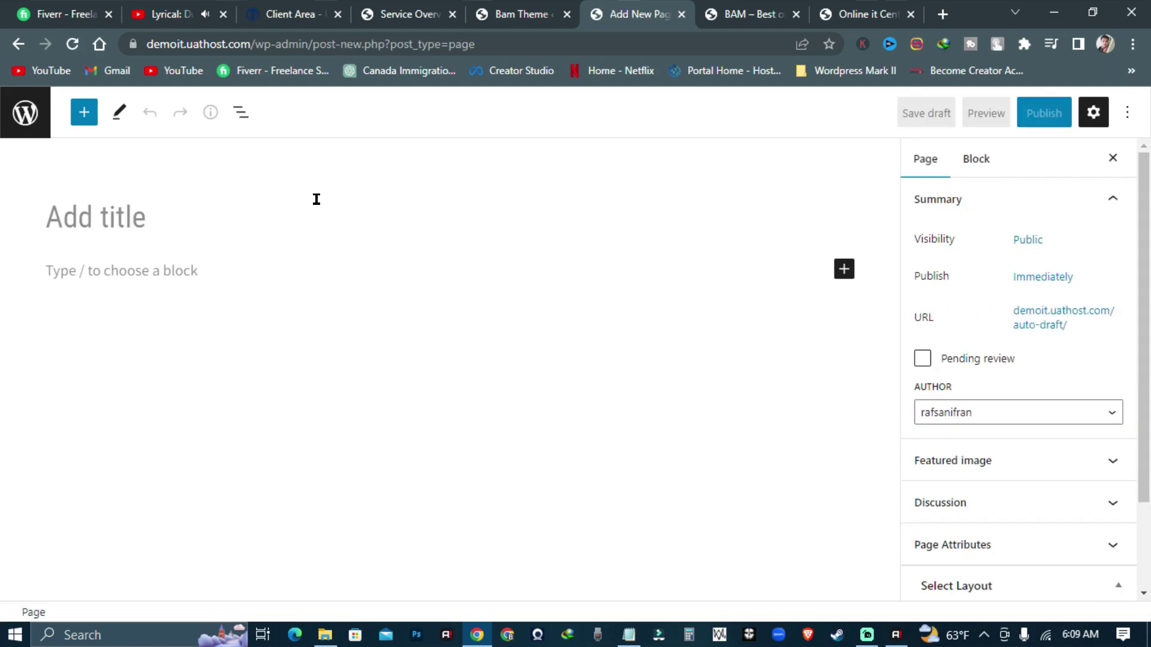
type("Ern Moneya")
left_click(1043, 112)
left_click(993, 119)
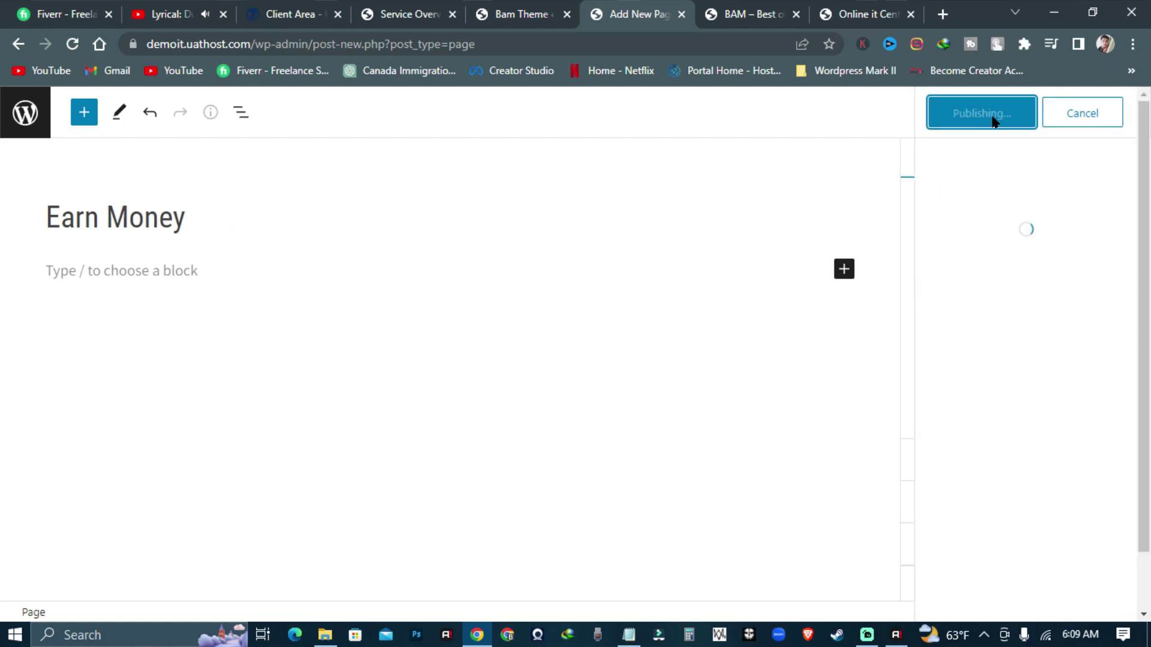
left_click(24, 113)
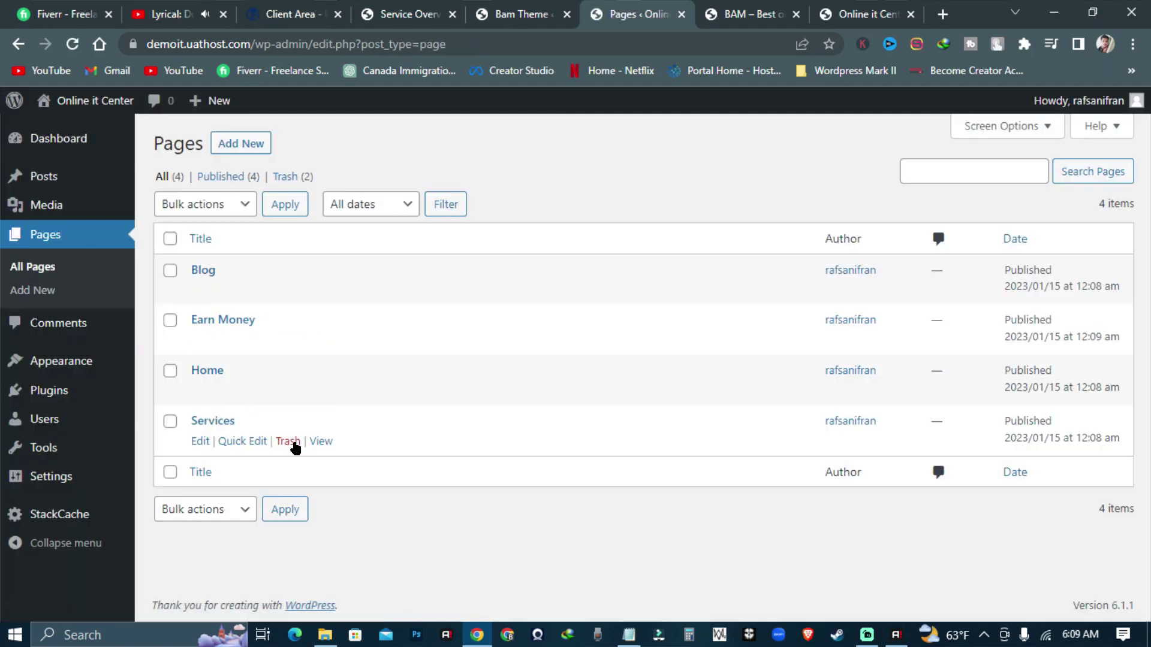
- In Reading settings, set a static homepage of Home with Blog as the posts page
mouse_move(41, 484)
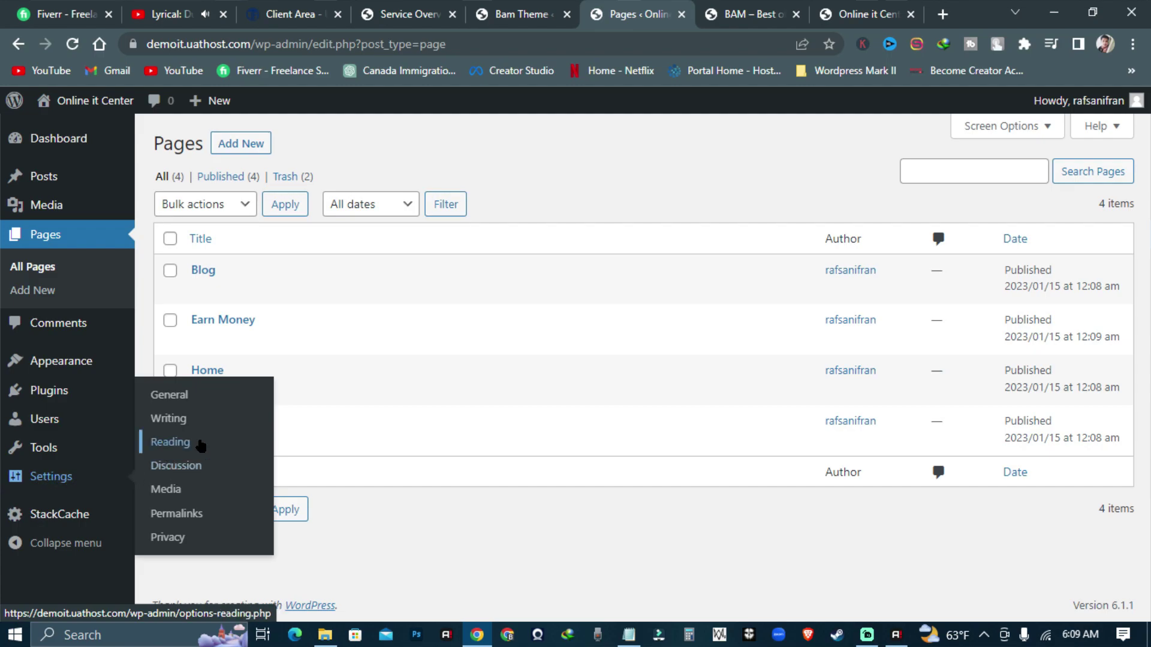
left_click(184, 444)
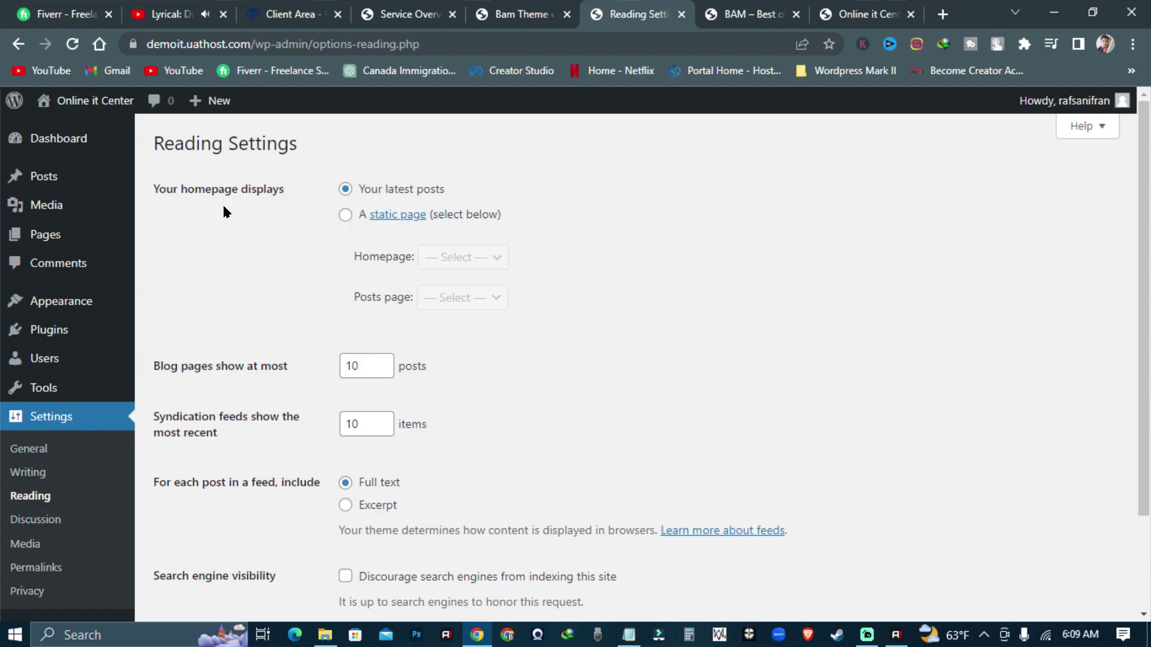
left_click_drag(156, 188, 247, 186)
left_click(326, 224)
left_click(345, 215)
left_click(464, 267)
left_click(451, 329)
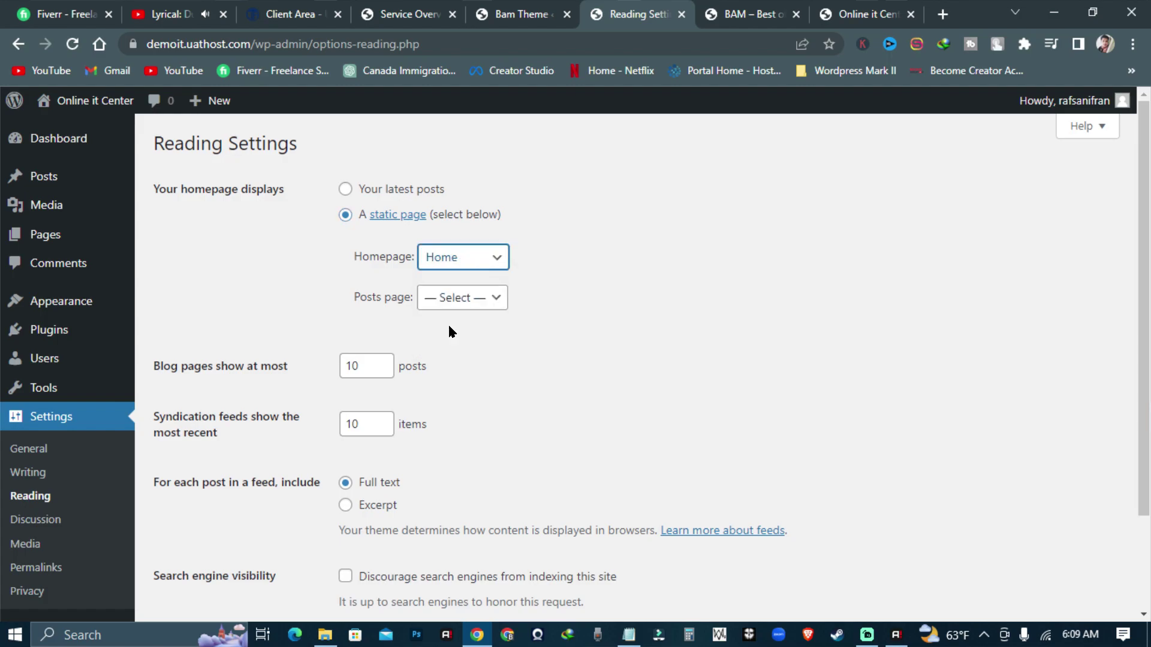
left_click(467, 300)
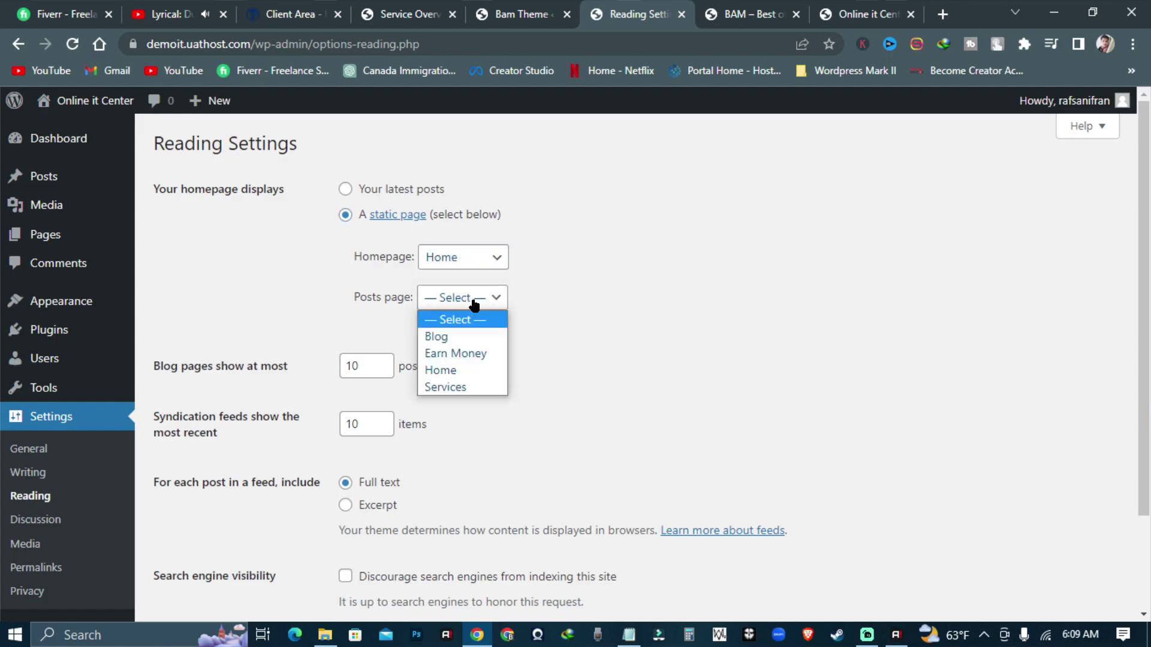
left_click(455, 337)
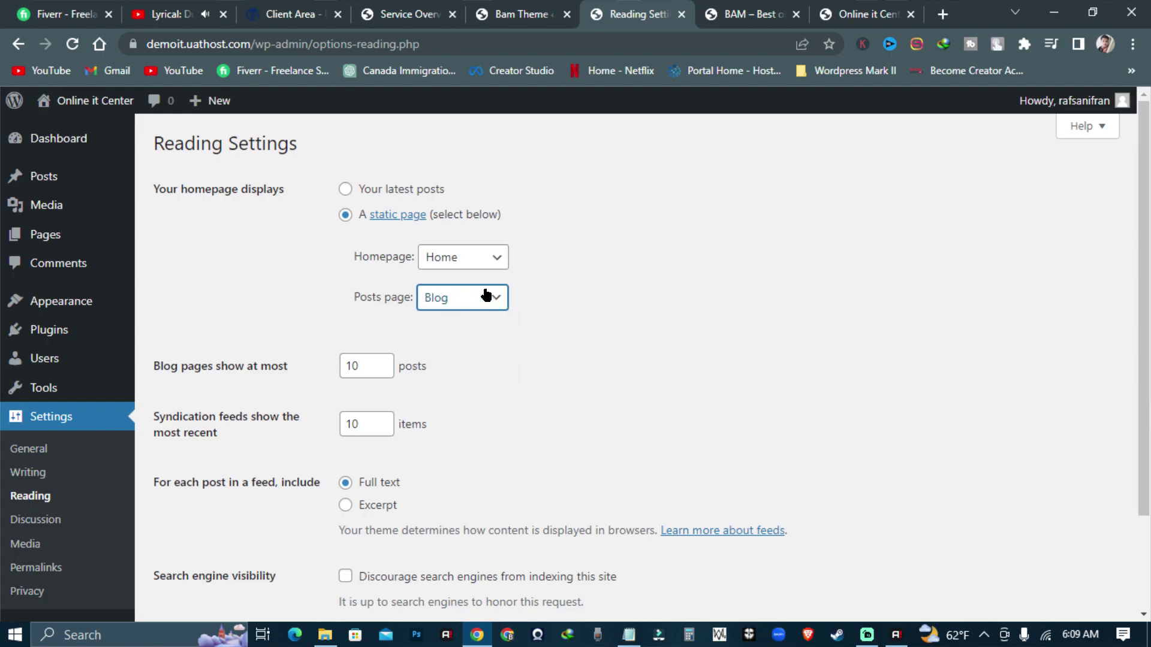
- Switch the homepage back to Your latest posts and save the settings
left_click(346, 190)
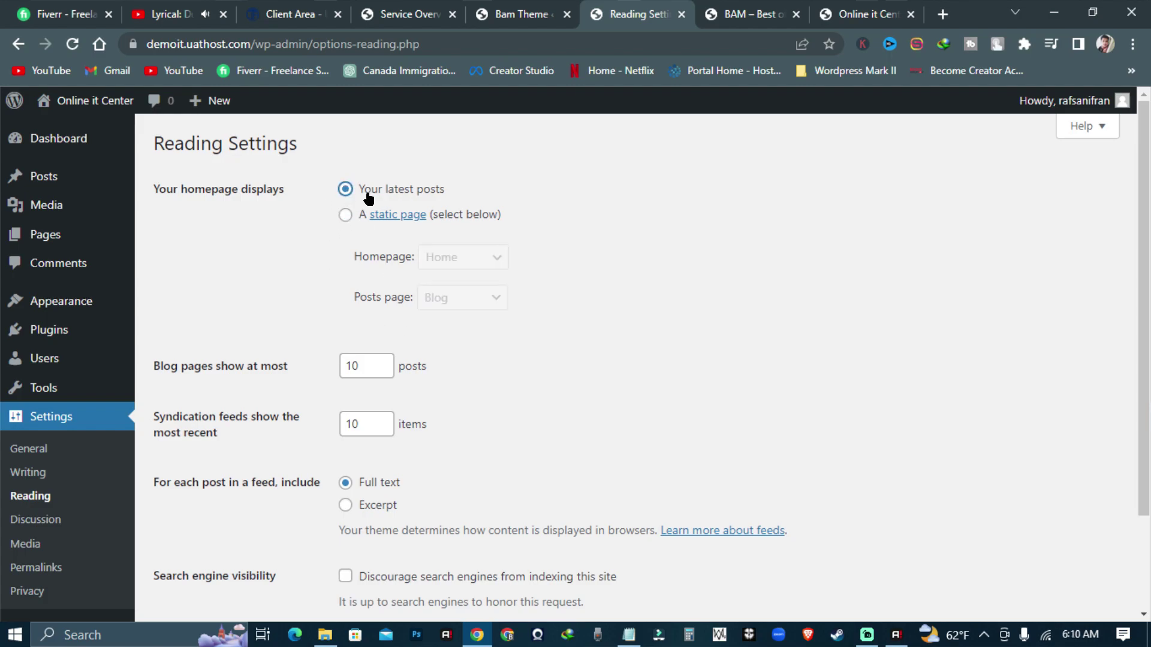
scroll(452, 195, "down", 2)
left_click(199, 536)
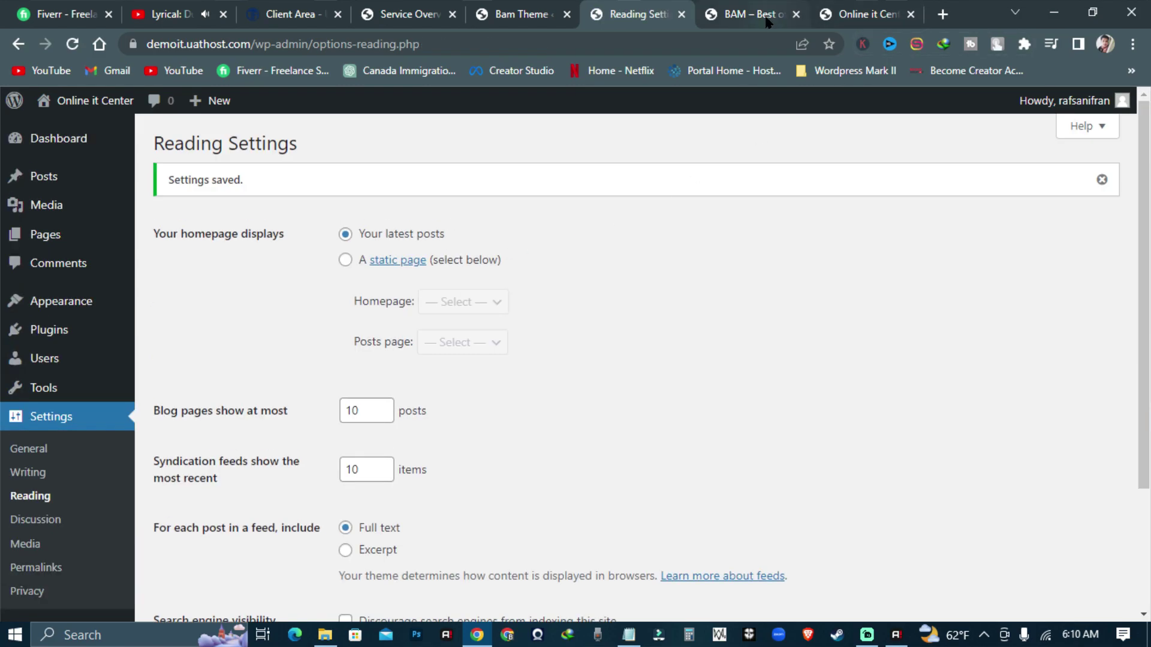
- Close the BAM demo site tab and return to the Reading Settings tab
mouse_move(95, 312)
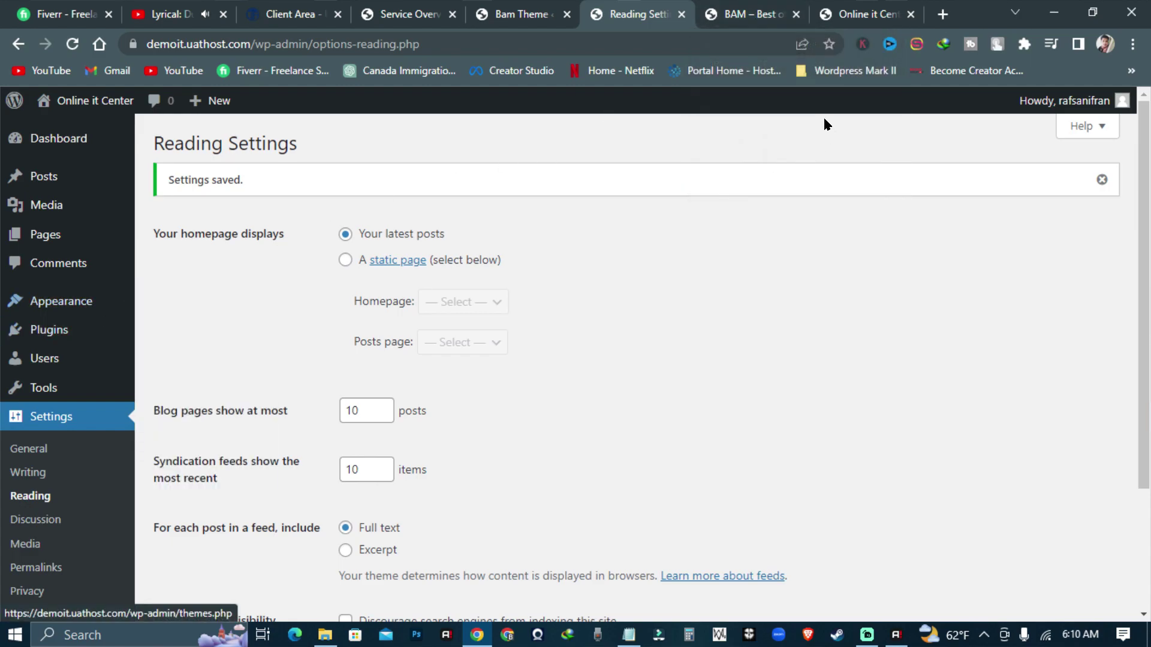
left_click(746, 14)
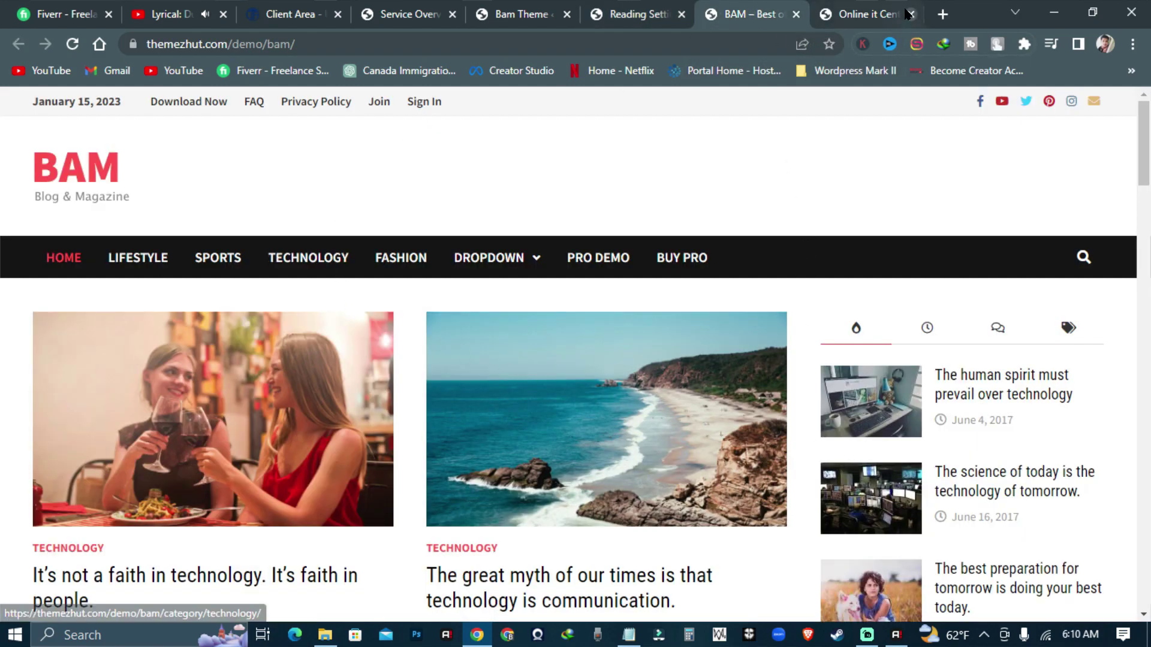
left_click(796, 14)
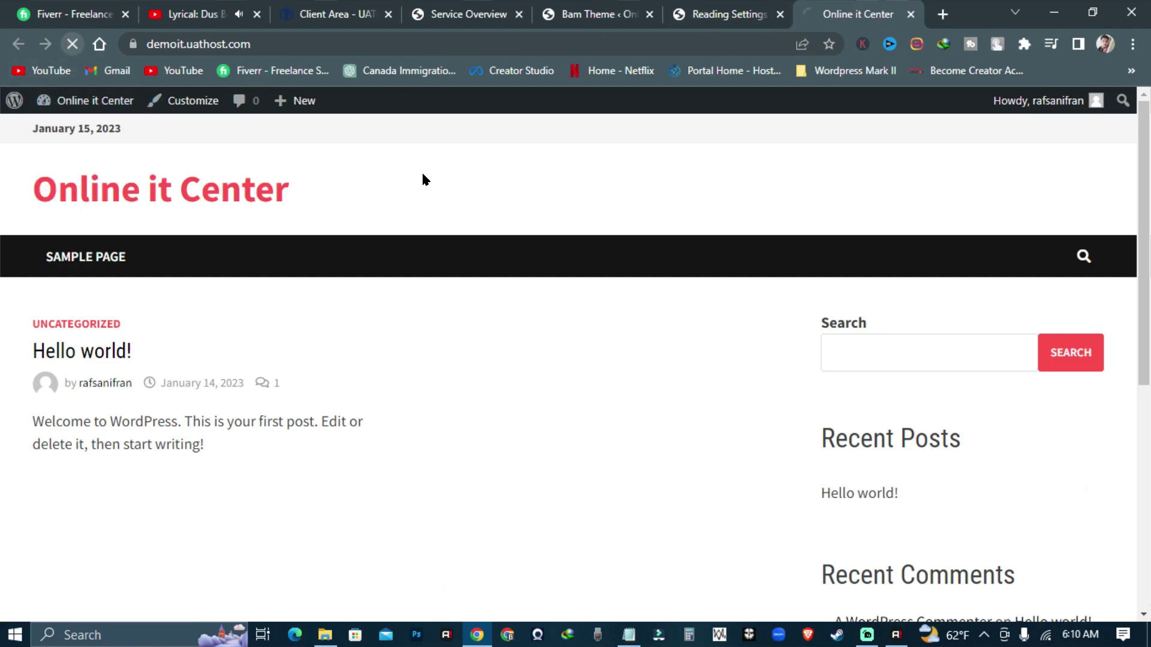
scroll(693, 333, "down", 7)
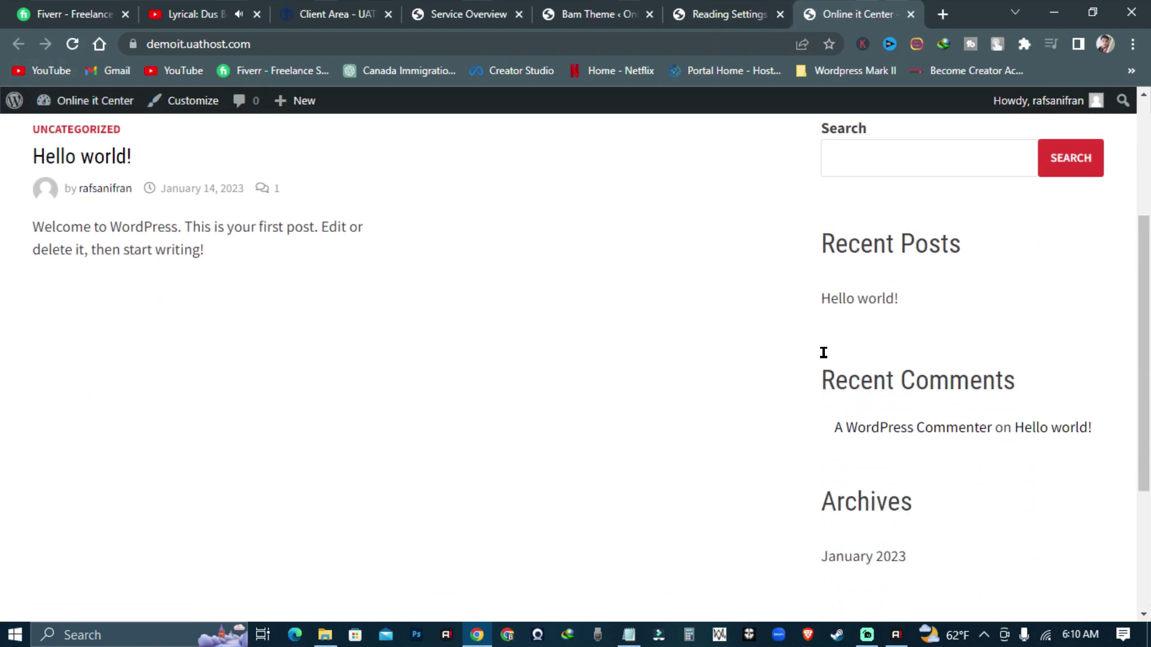
scroll(935, 324, "up", 10)
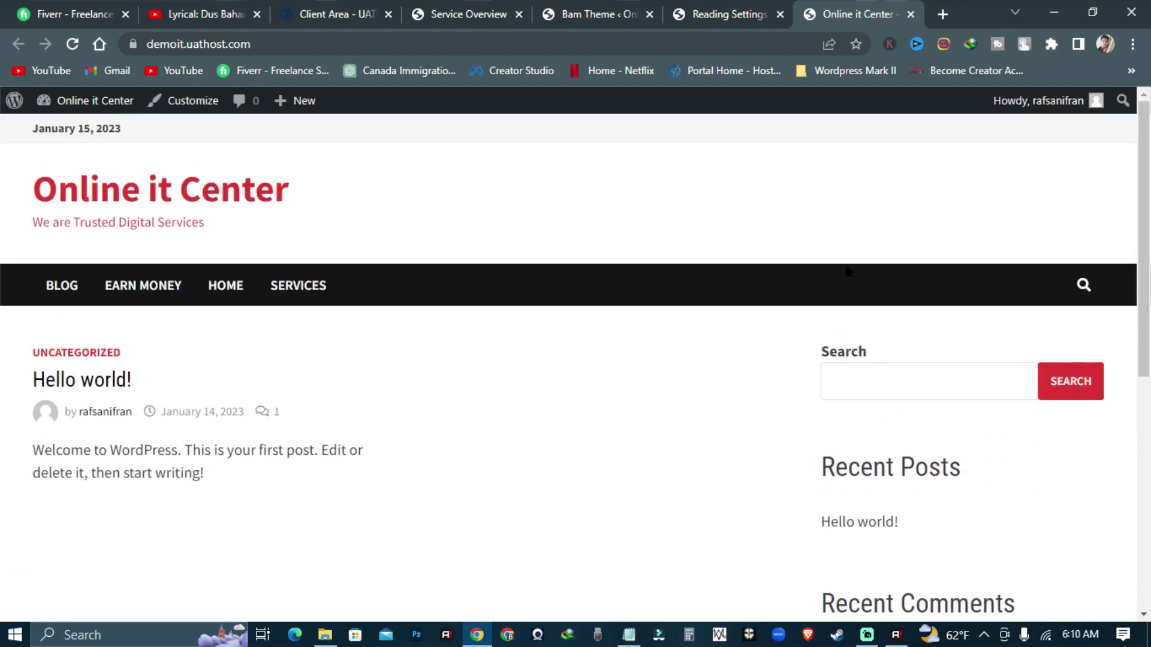
key("ctrl+shift+Tab")
- In the widgets editor, dismiss the welcome dialog and remove the Recent Comments and Archives headings
mouse_move(69, 301)
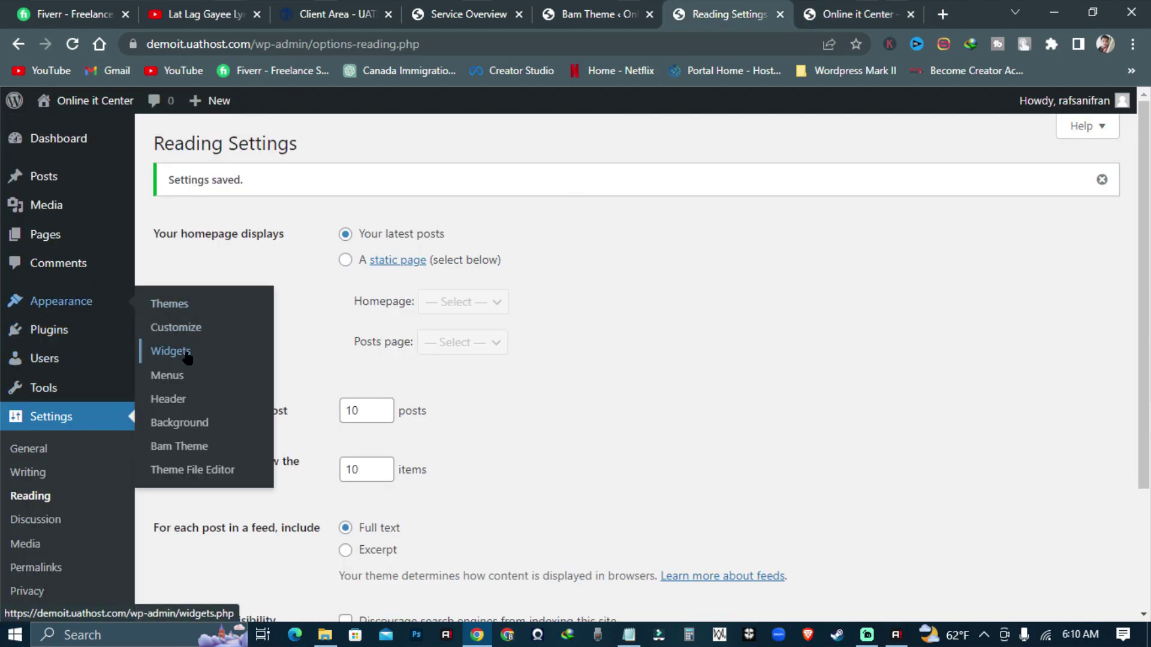
left_click(187, 358)
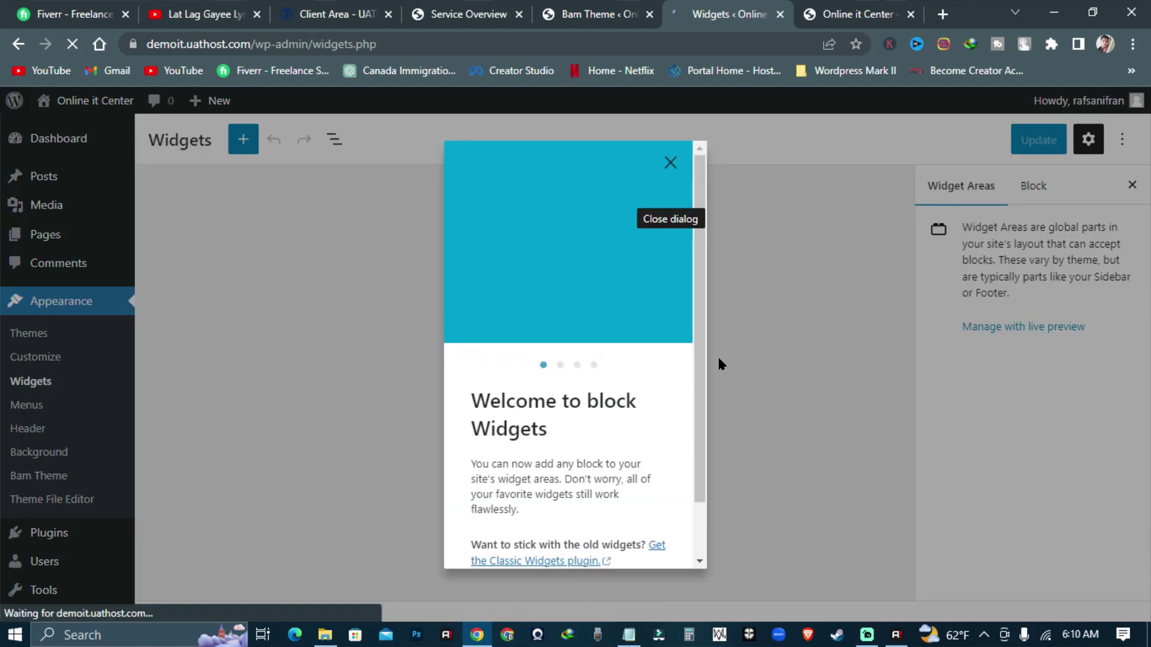
left_click(671, 162)
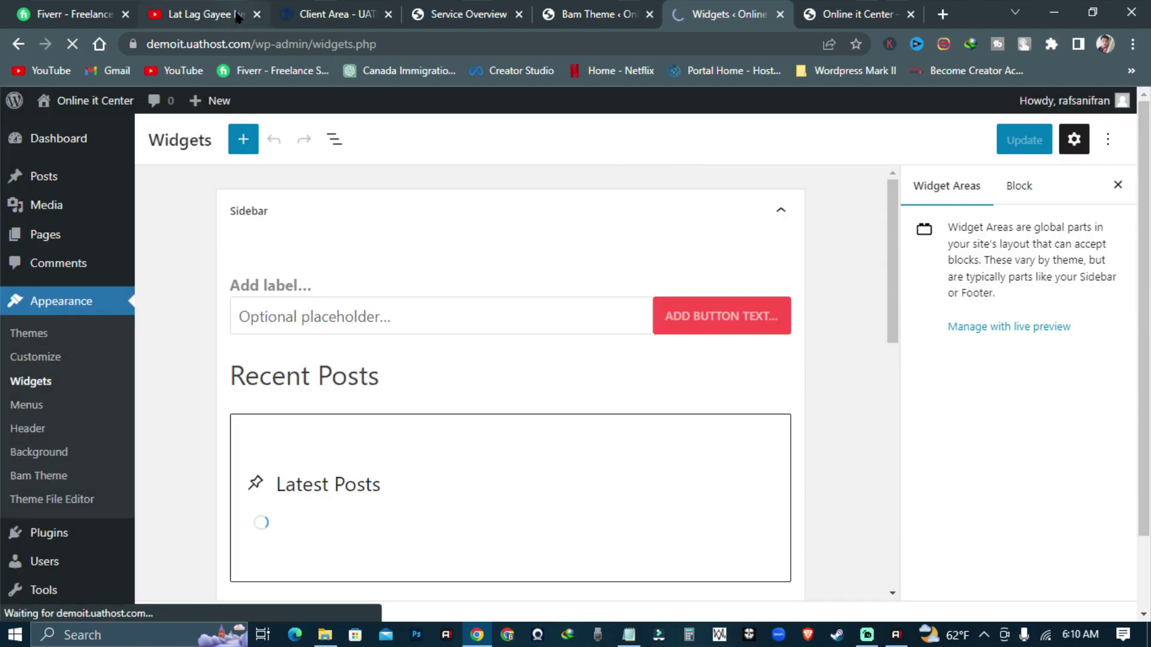
scroll(600, 360, "down", 5)
scroll(540, 373, "up", 3)
left_click(511, 401)
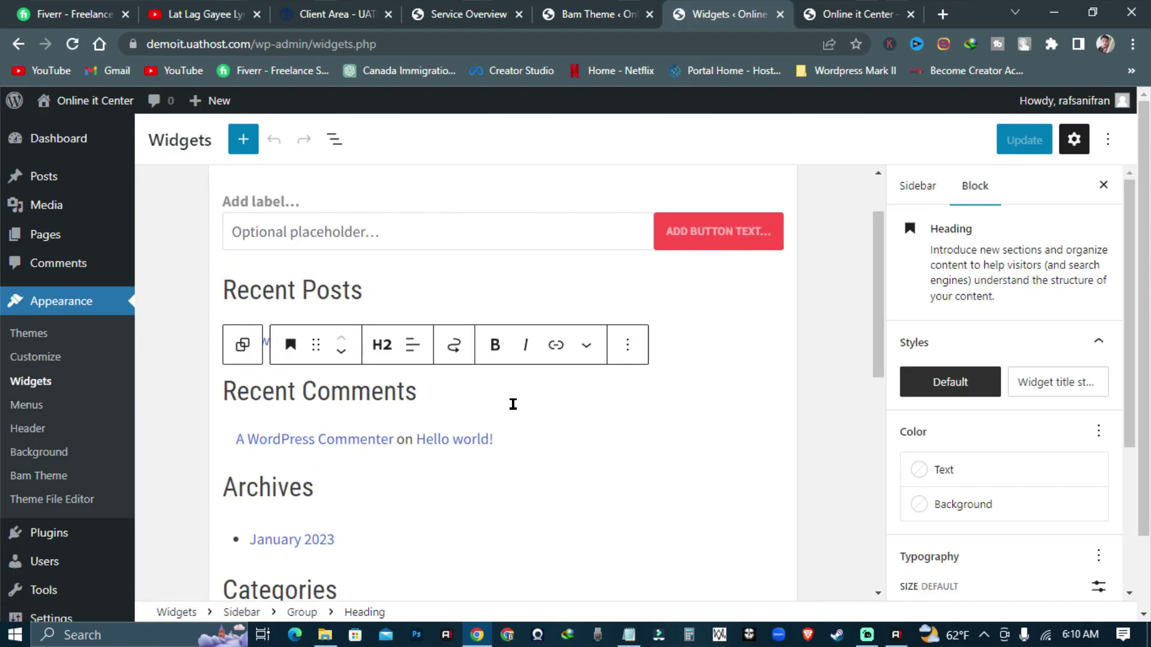
left_click(630, 358)
left_click(679, 601)
left_click(327, 426)
left_click(623, 387)
left_click(668, 352)
- Remove the Categories heading and the Archives list block from the Sidebar
scroll(659, 336, "down", 4)
left_click(627, 302)
left_click(625, 264)
left_click(675, 507)
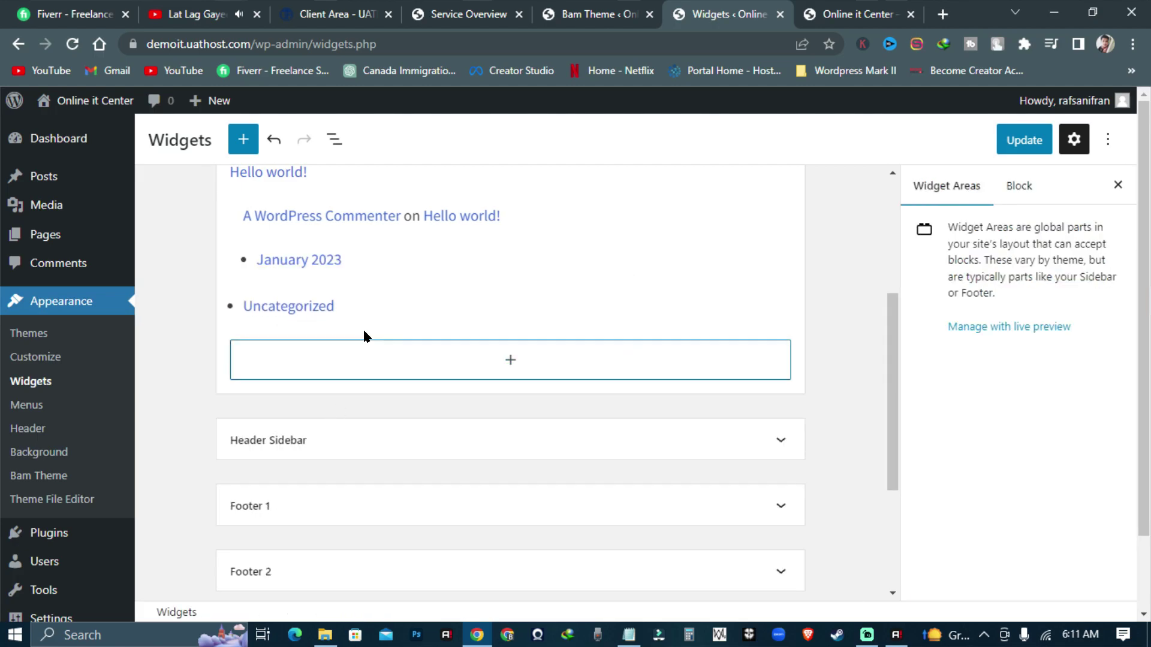
scroll(359, 366, "up", 2)
left_click(300, 342)
left_click(462, 300)
left_click(531, 516)
- Remove the Latest Comments and Latest Posts blocks from the Sidebar
scroll(289, 346, "up", 2)
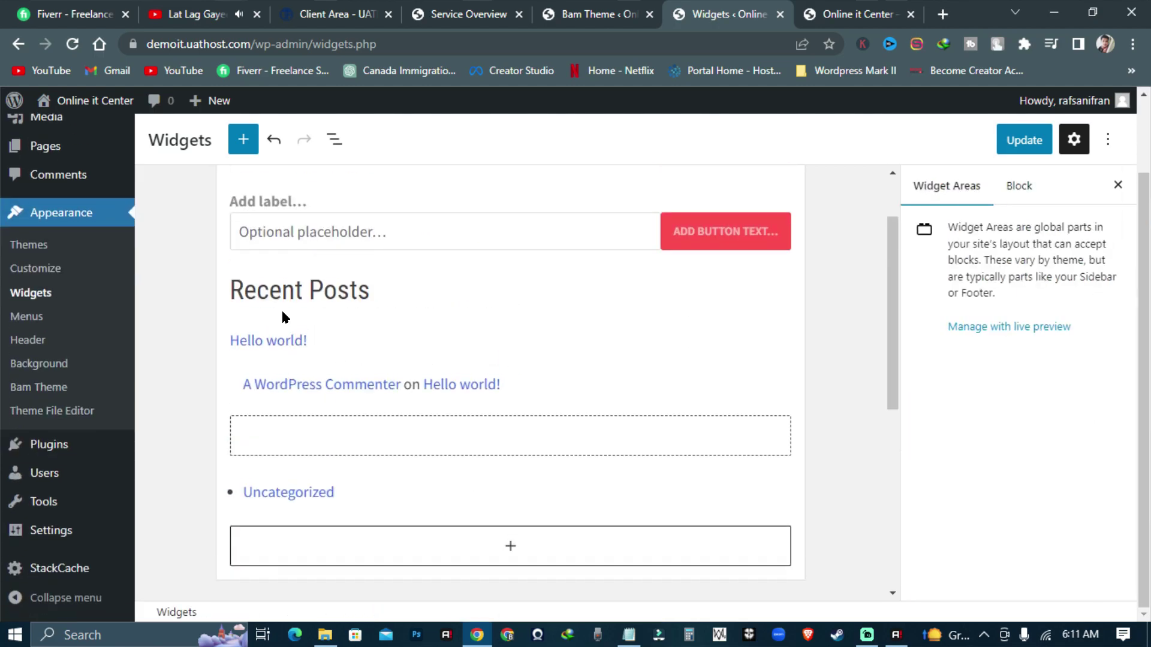
left_click(504, 383)
left_click(475, 342)
left_click(527, 599)
scroll(326, 365, "down", 4)
scroll(392, 414, "up", 5)
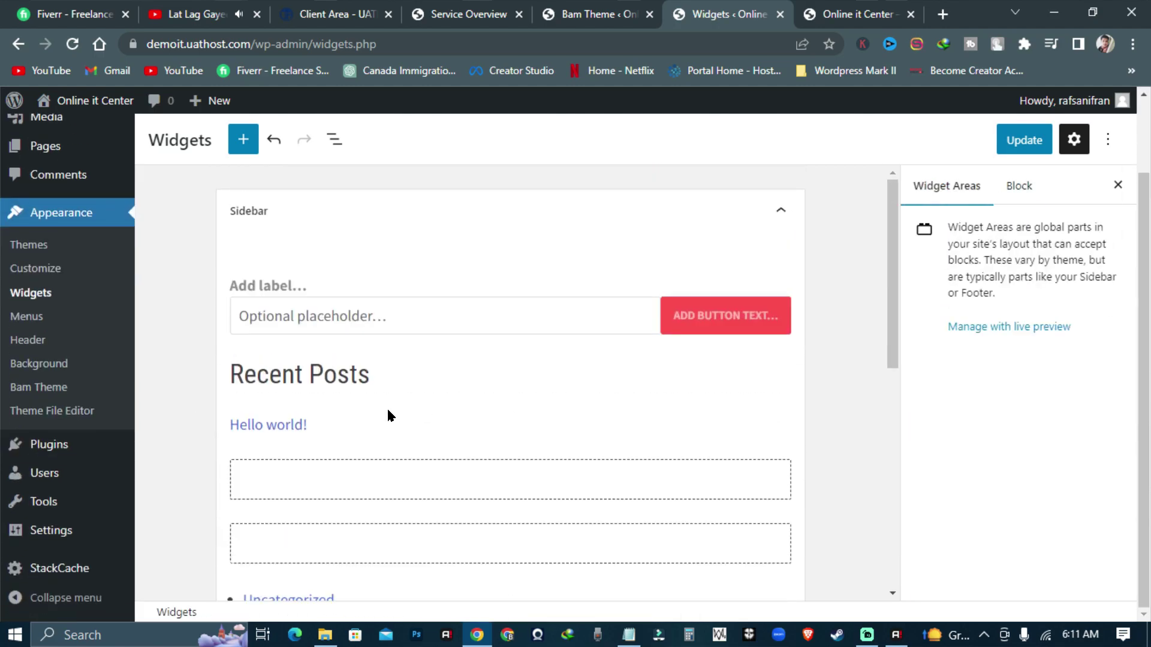
left_click(391, 414)
scroll(391, 414, "down", 2)
left_click(531, 300)
left_click(599, 516)
scroll(393, 380, "up", 3)
- Update the sidebar widgets and check the trimmed sidebar on the live site
left_click(1017, 141)
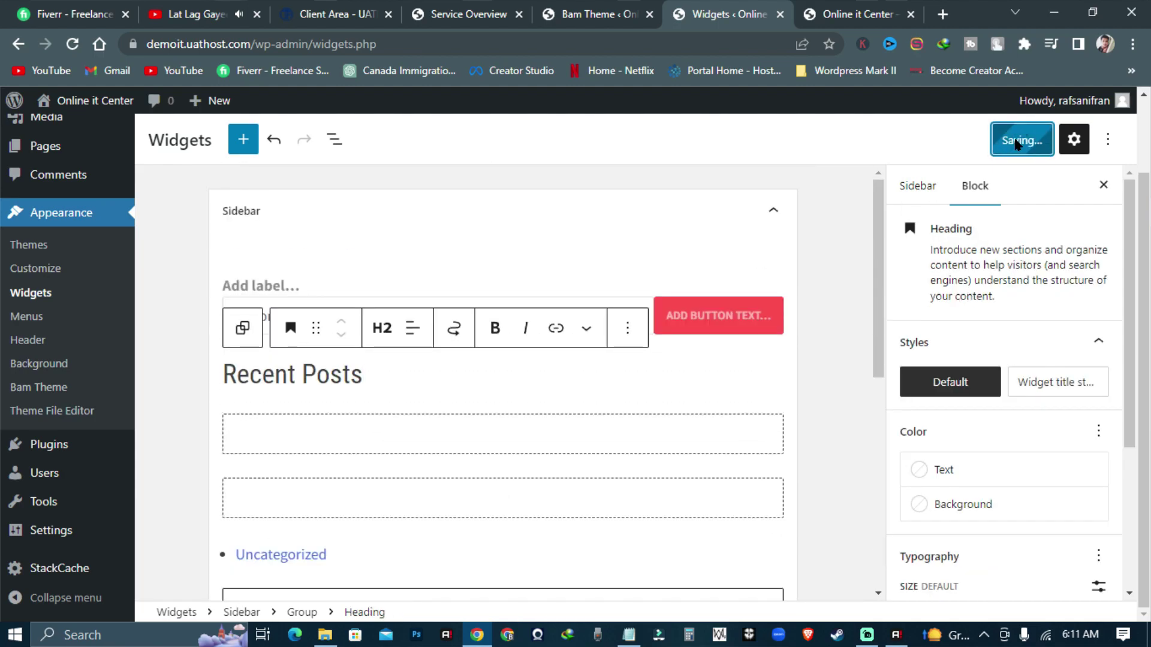
left_click(858, 14)
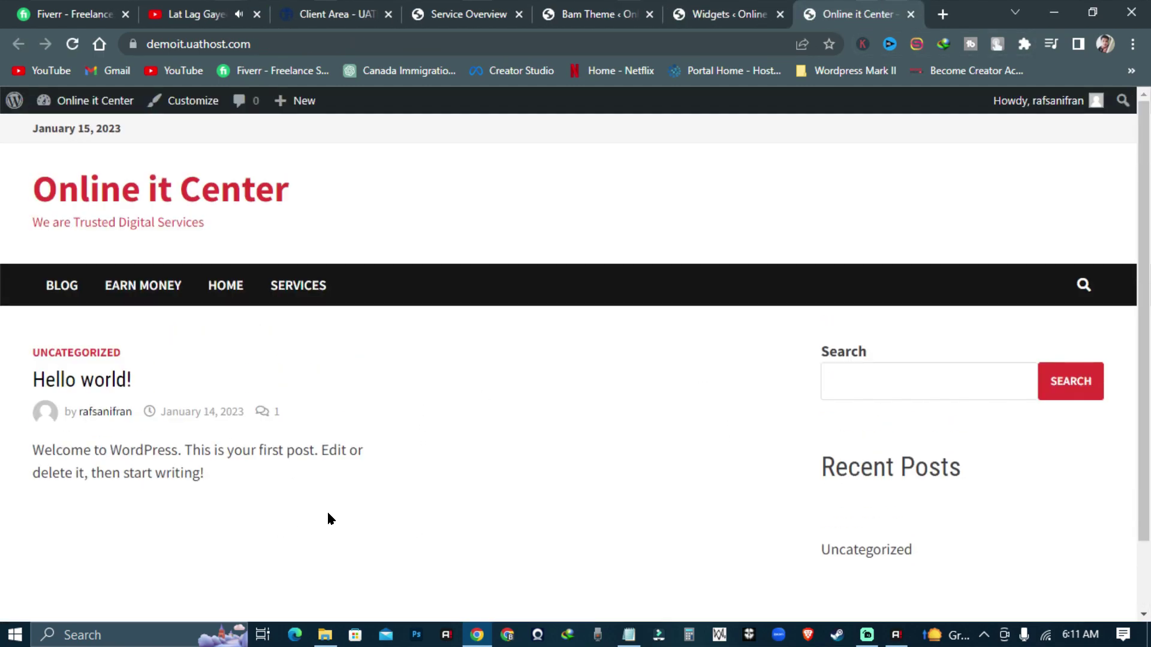
key("ctrl+shift+Tab")
- Go from the posts list to Plugins > Add New and show the Popular plugins
left_click(168, 178)
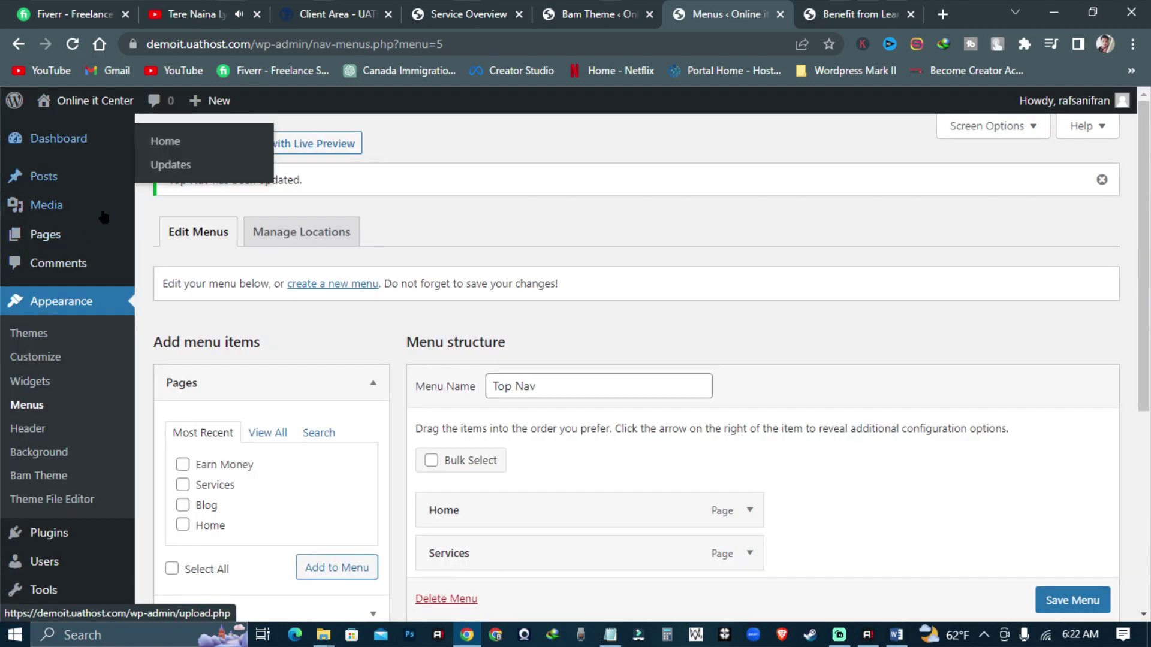
scroll(78, 354, "down", 3)
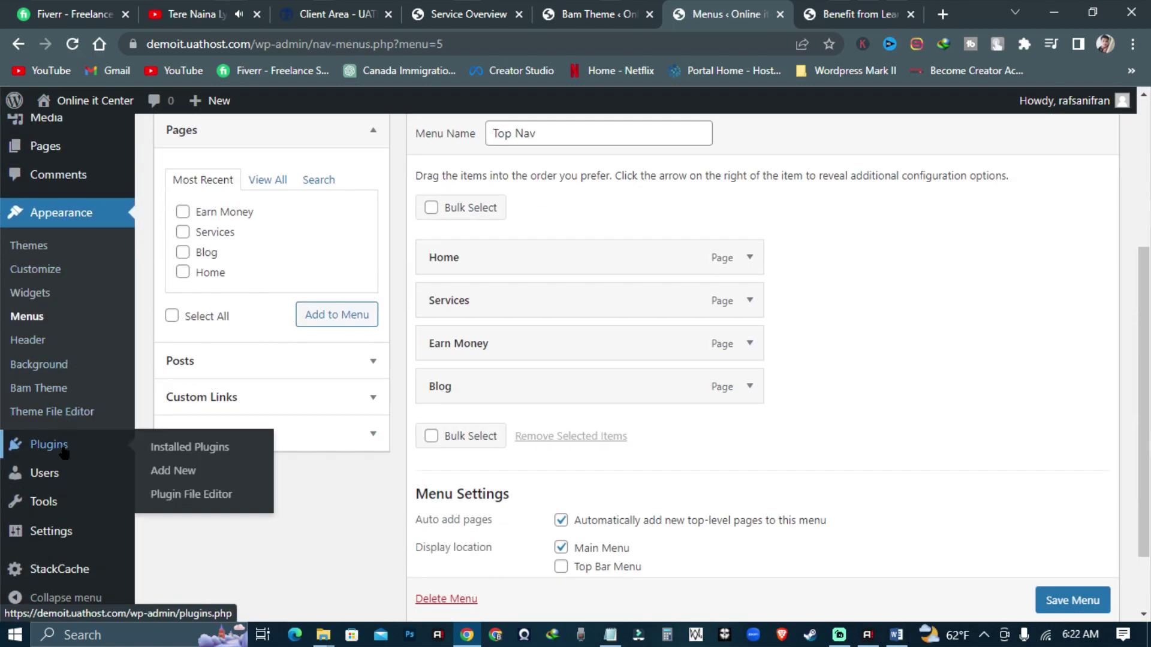
left_click(58, 449)
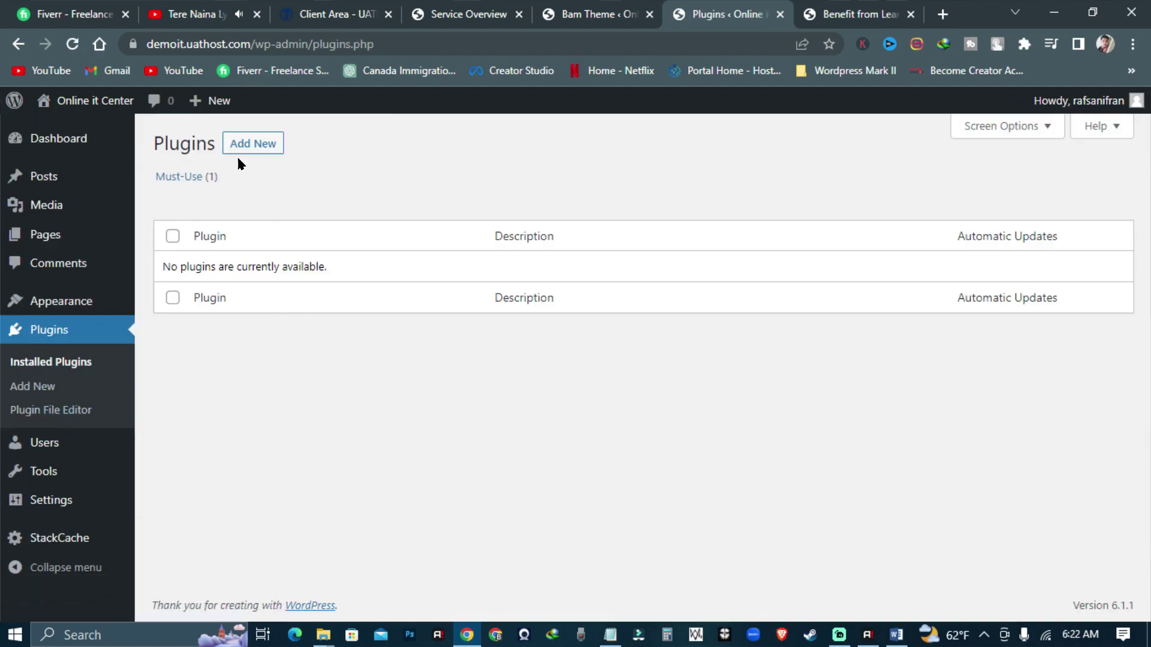
left_click(244, 147)
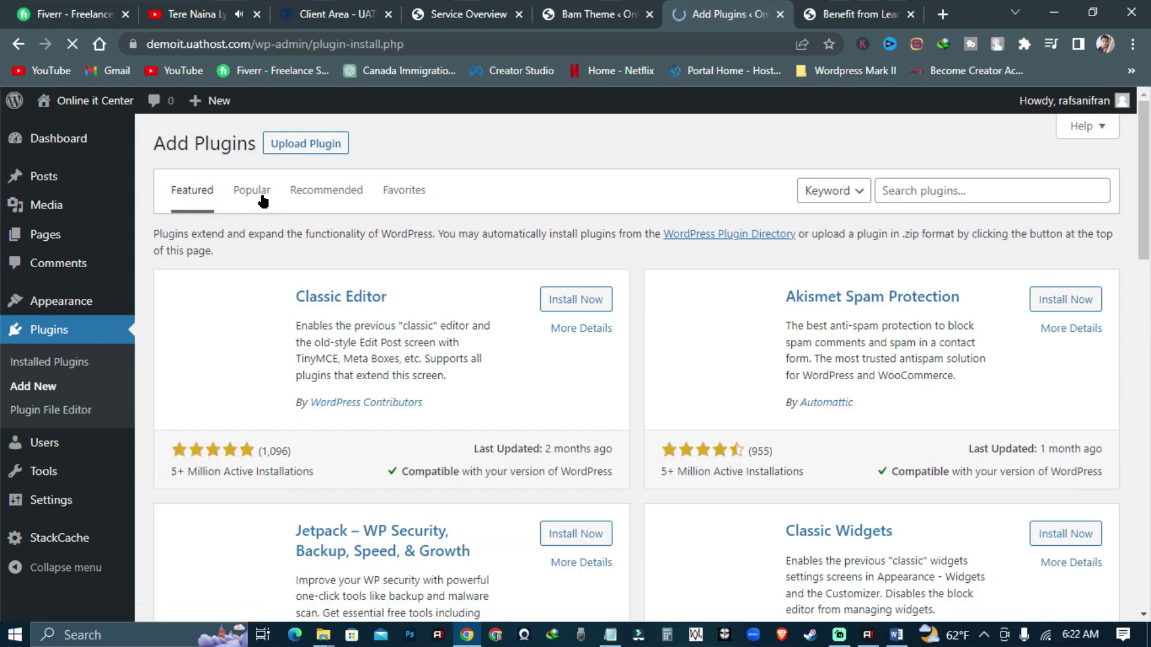
left_click(248, 193)
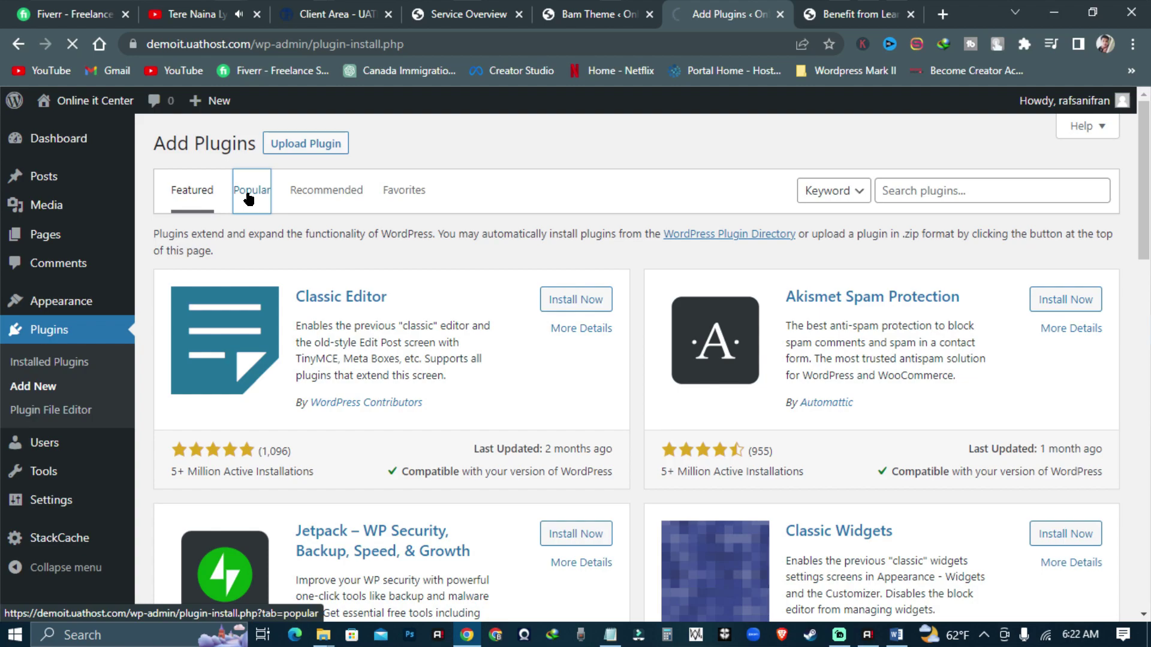
- Install Yoast SEO, LiteSpeed Cache and Contact Form 7 from the popular plugins
scroll(676, 414, "down", 1)
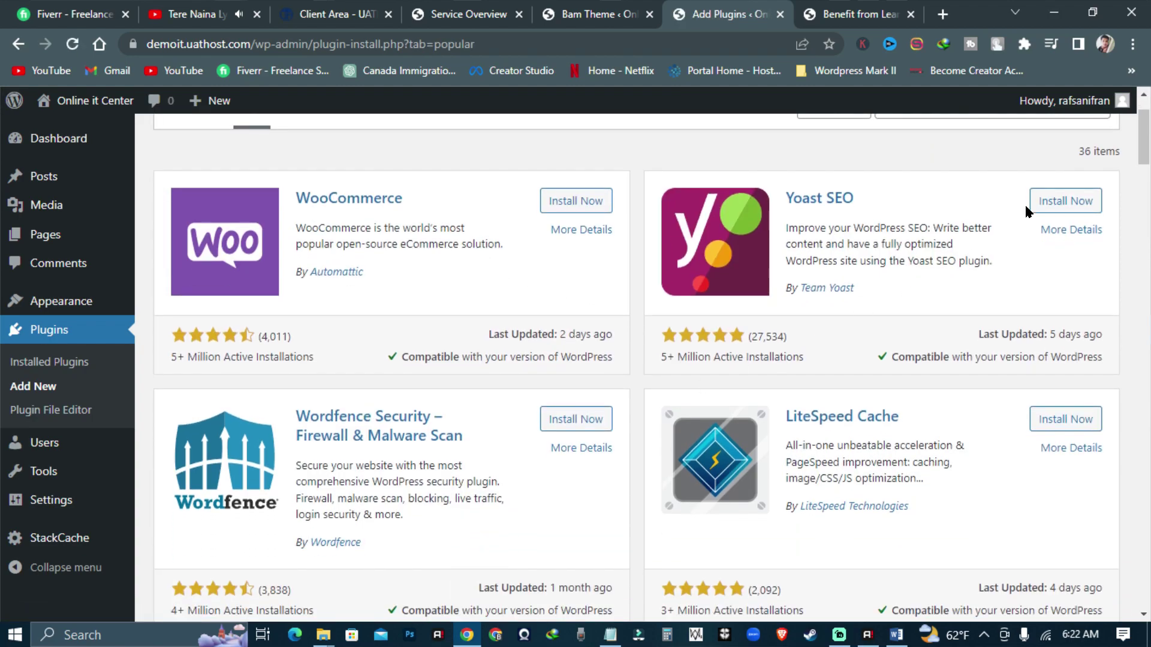
left_click(1066, 201)
scroll(619, 237, "down", 2)
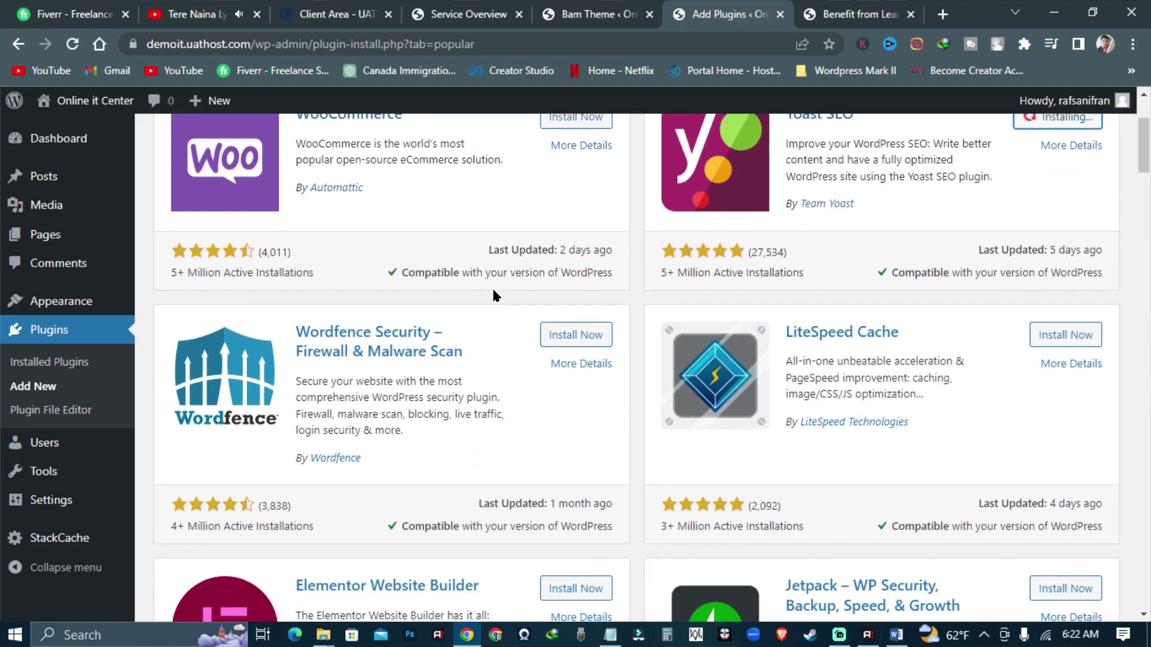
left_click(1073, 253)
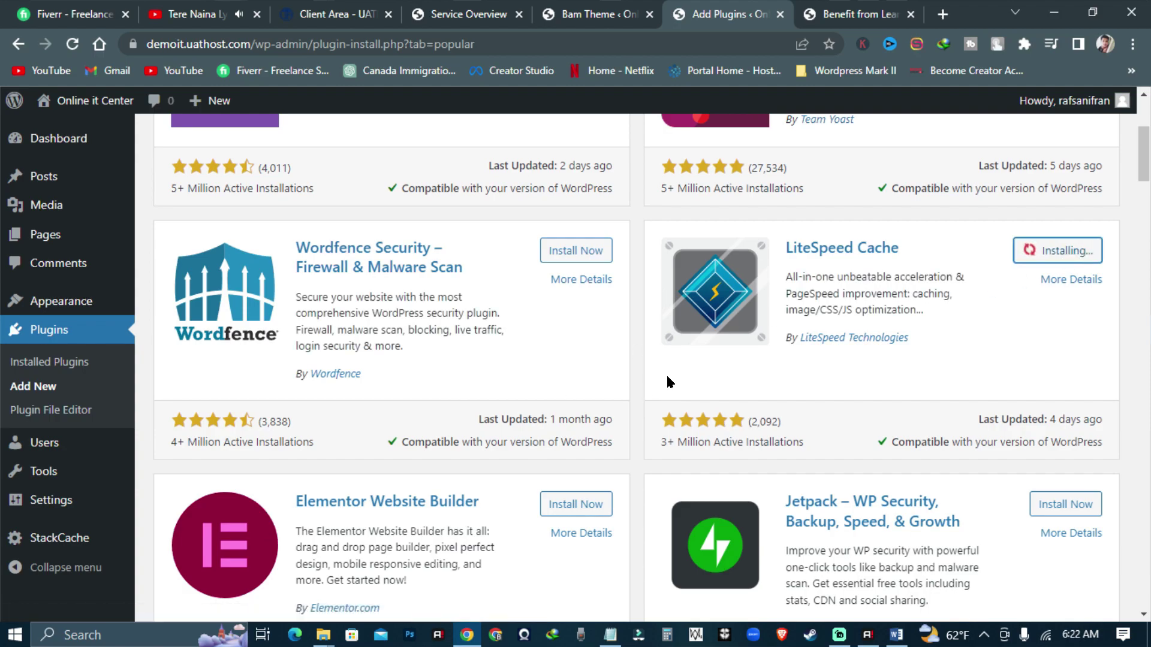
scroll(641, 387, "down", 1)
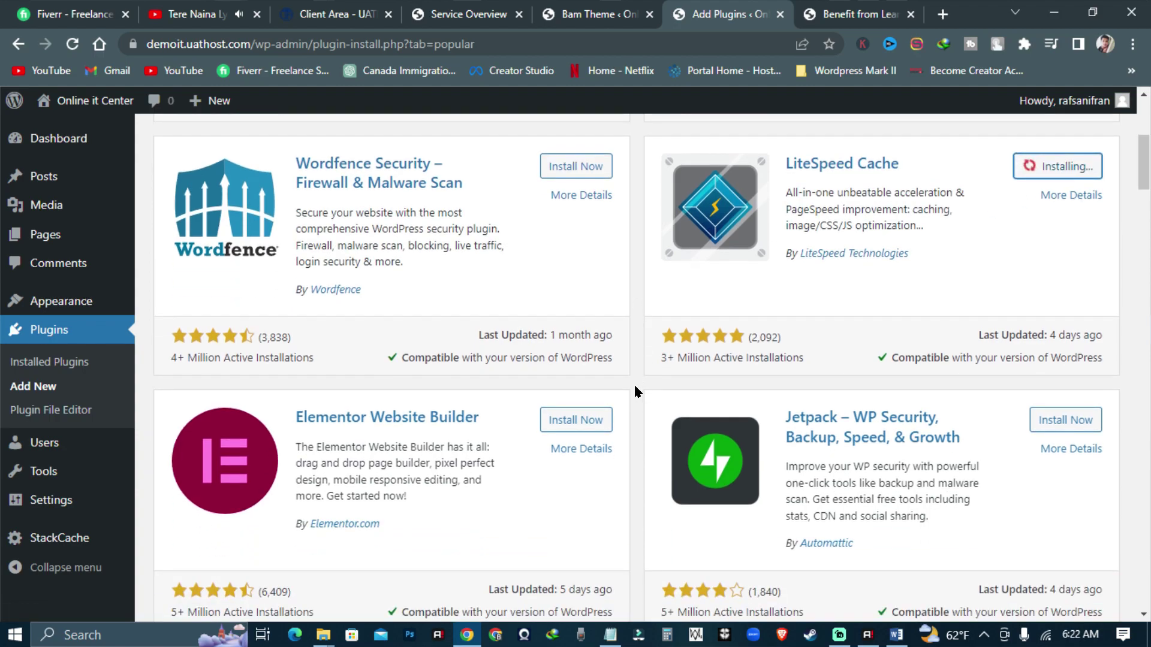
scroll(635, 387, "down", 7)
scroll(634, 386, "down", 4)
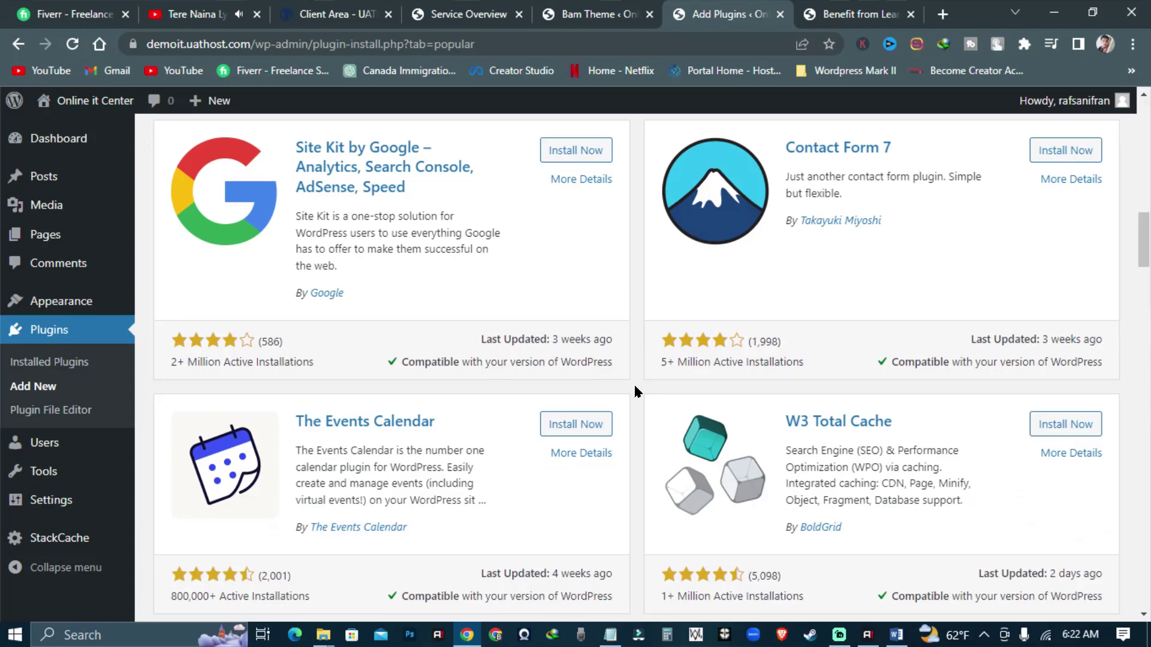
scroll(634, 387, "up", 4)
left_click(1064, 318)
- Install Wordfence Security, then go to the Installed Plugins list
scroll(635, 413, "down", 10)
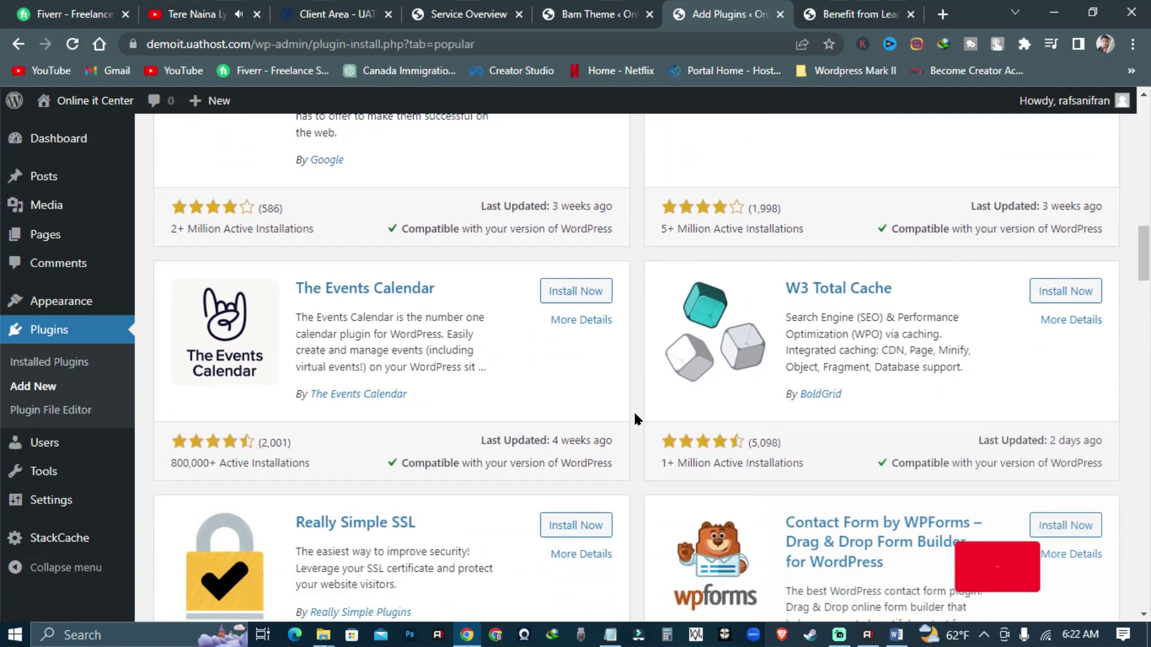
scroll(640, 414, "down", 9)
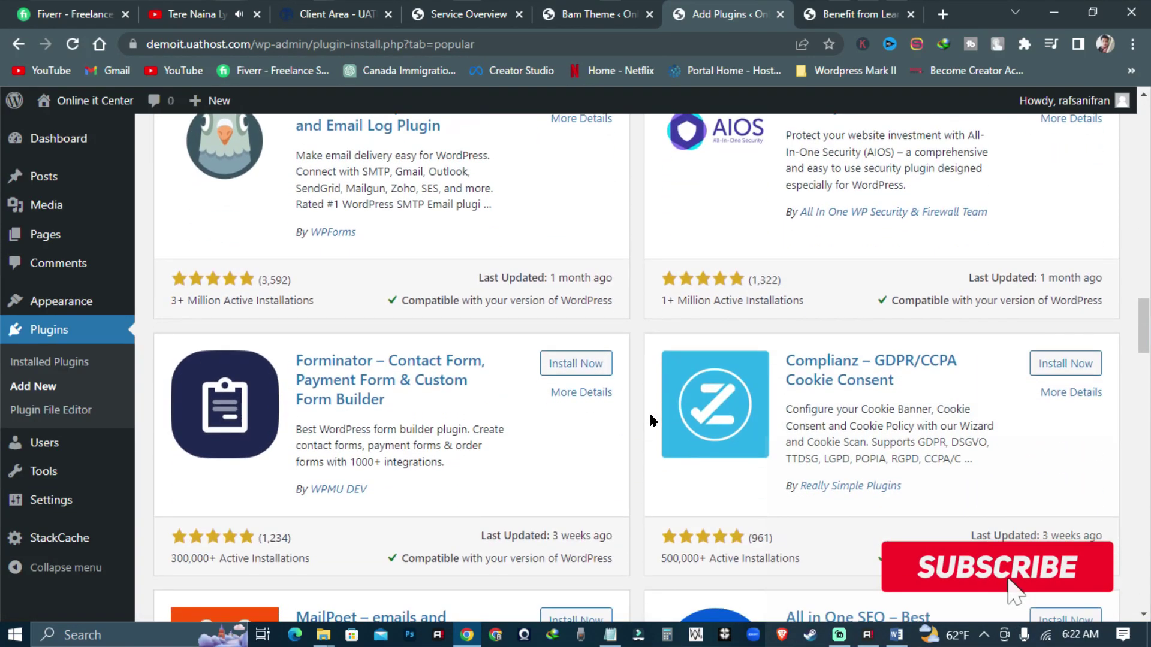
scroll(627, 416, "down", 8)
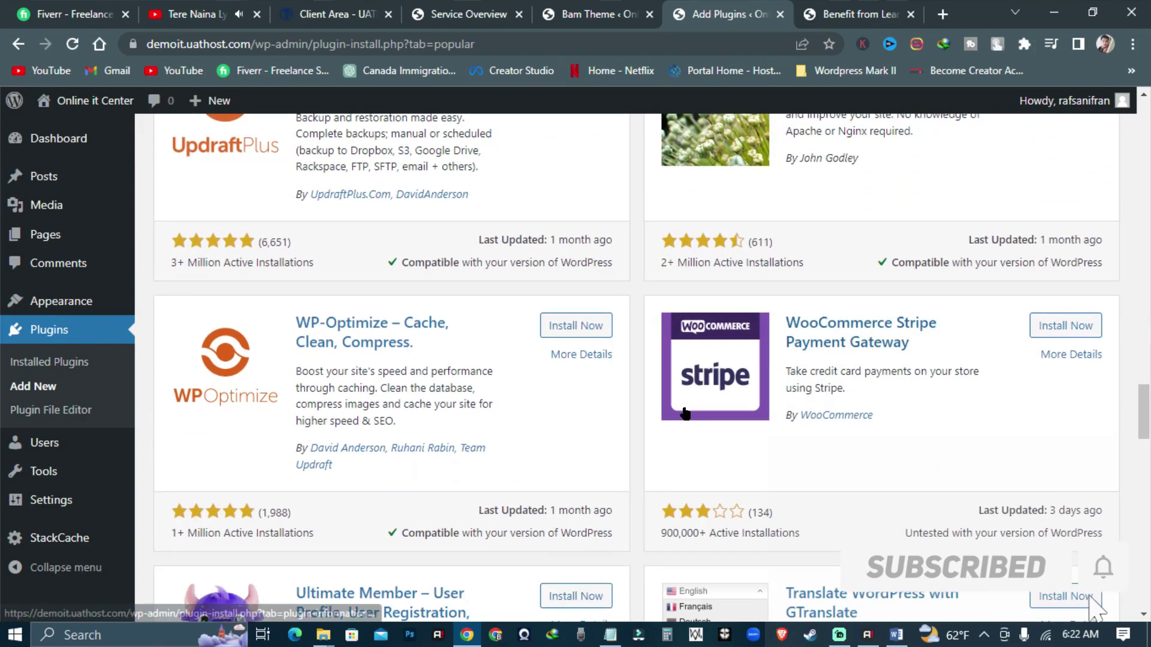
scroll(628, 418, "down", 12)
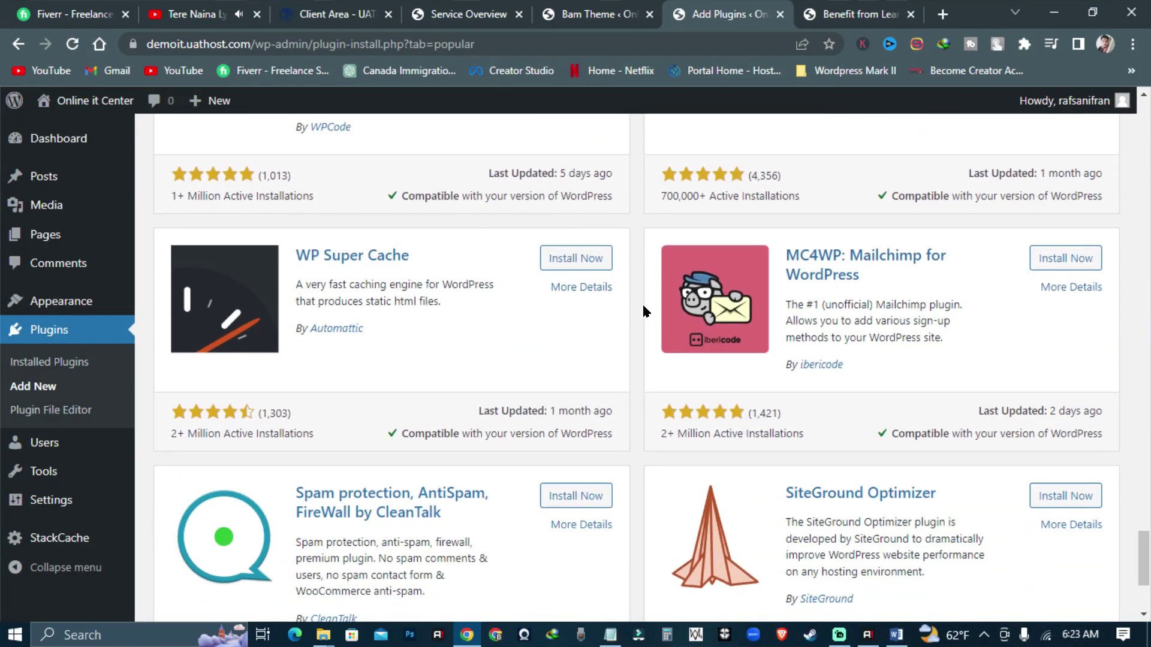
scroll(648, 393, "down", 3)
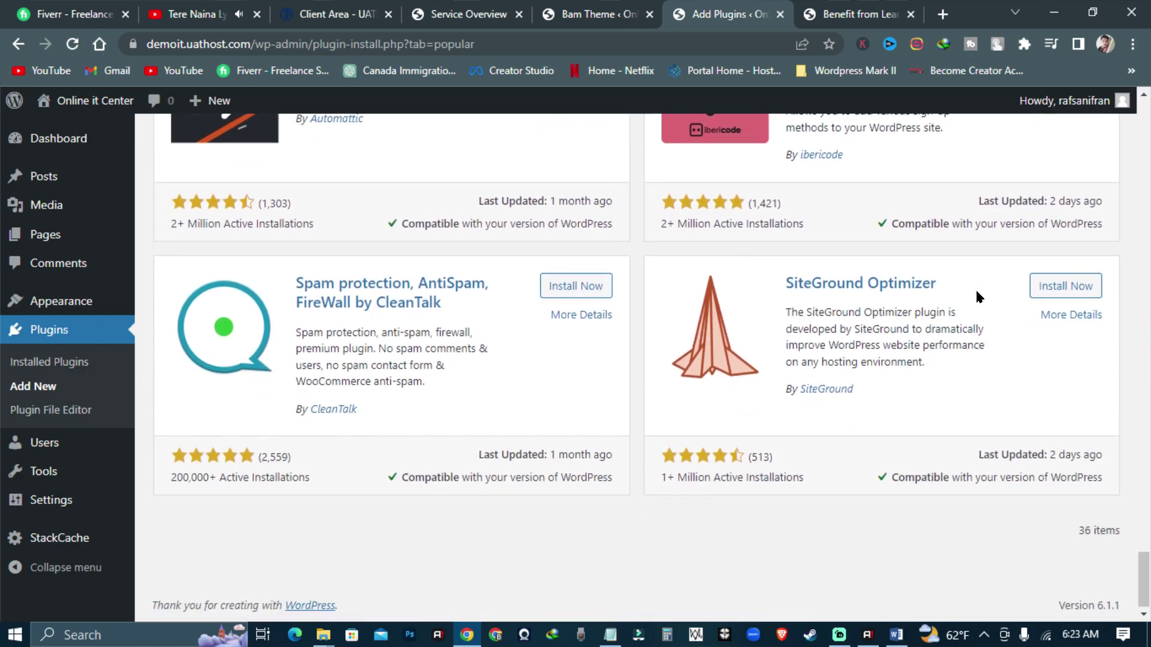
scroll(773, 350, "up", 20)
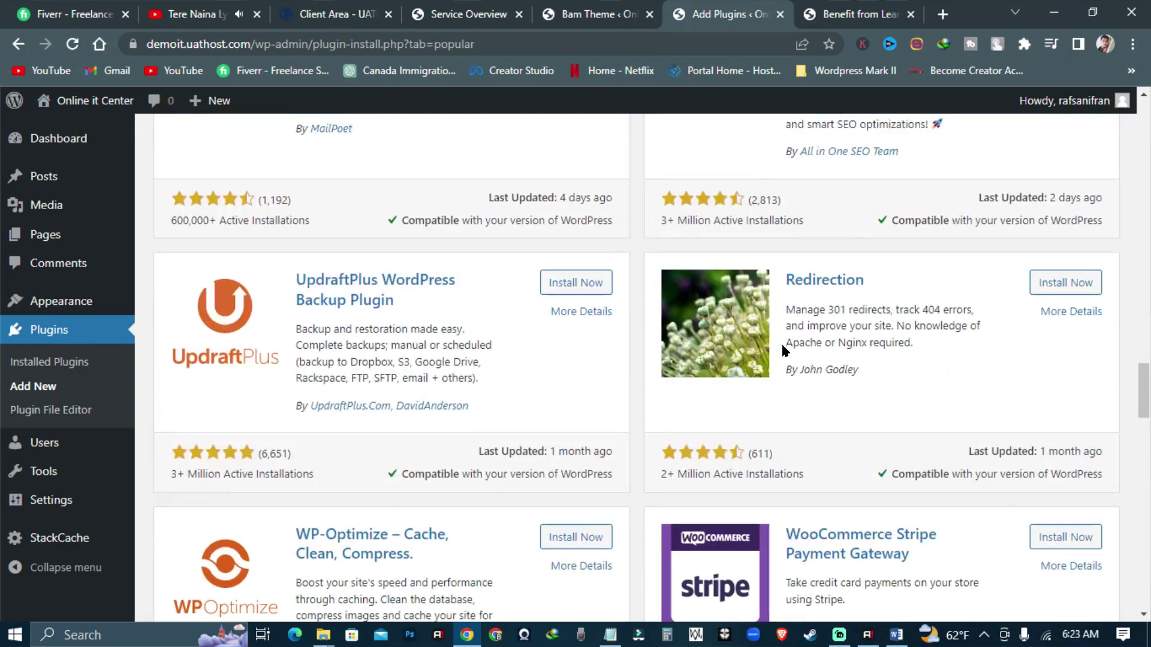
scroll(784, 347, "up", 10)
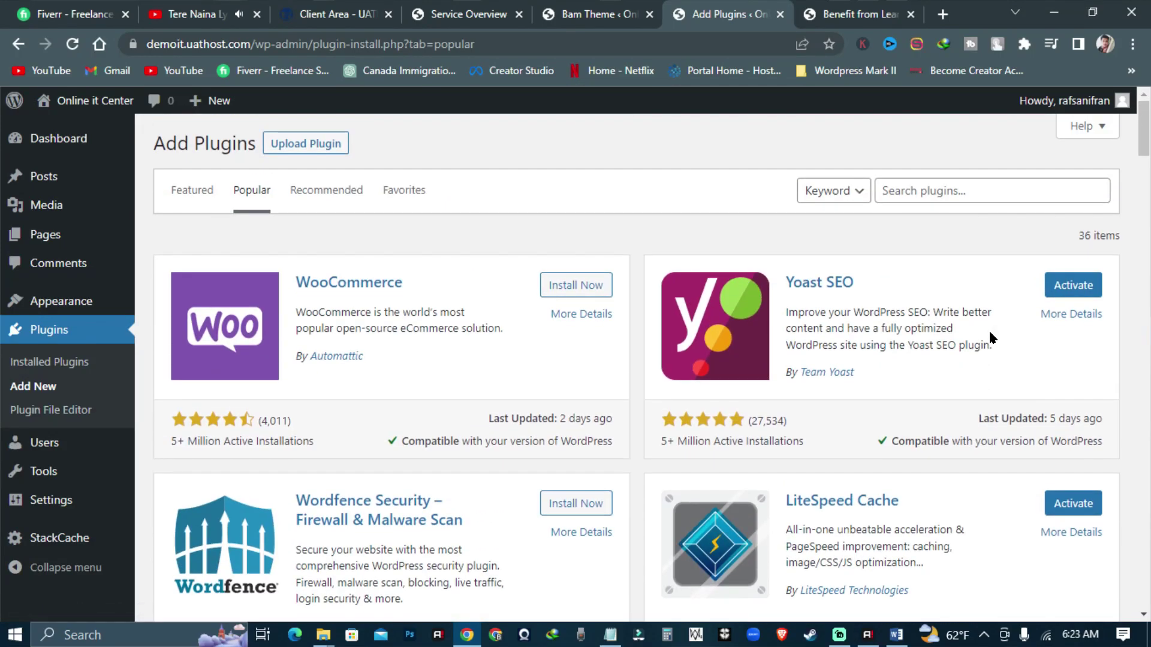
scroll(989, 339, "down", 2)
scroll(726, 410, "up", 1)
left_click(591, 423)
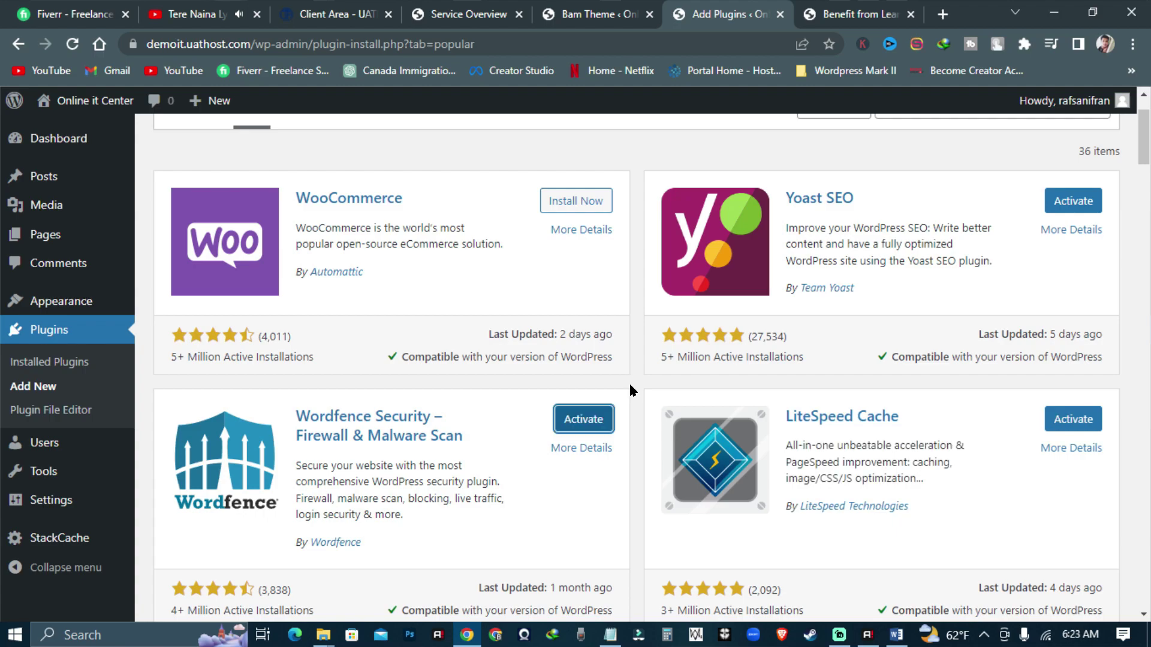
left_click(49, 362)
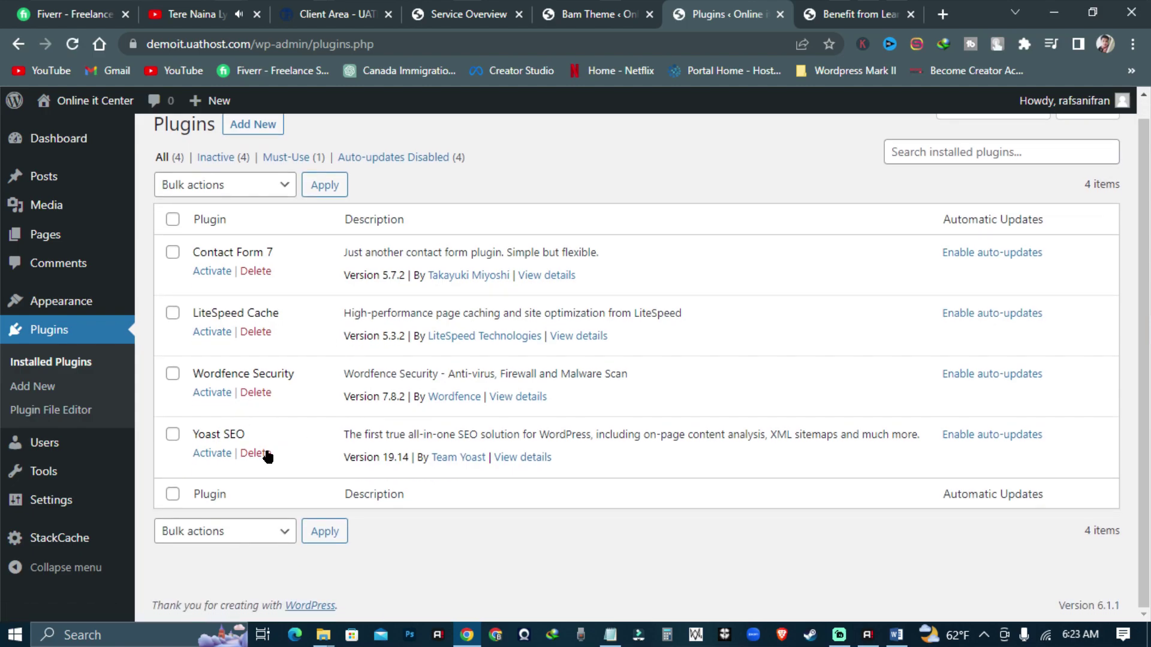
- Bulk-activate all four installed plugins, then switch to the YouTube video tab
left_click(172, 220)
left_click(224, 186)
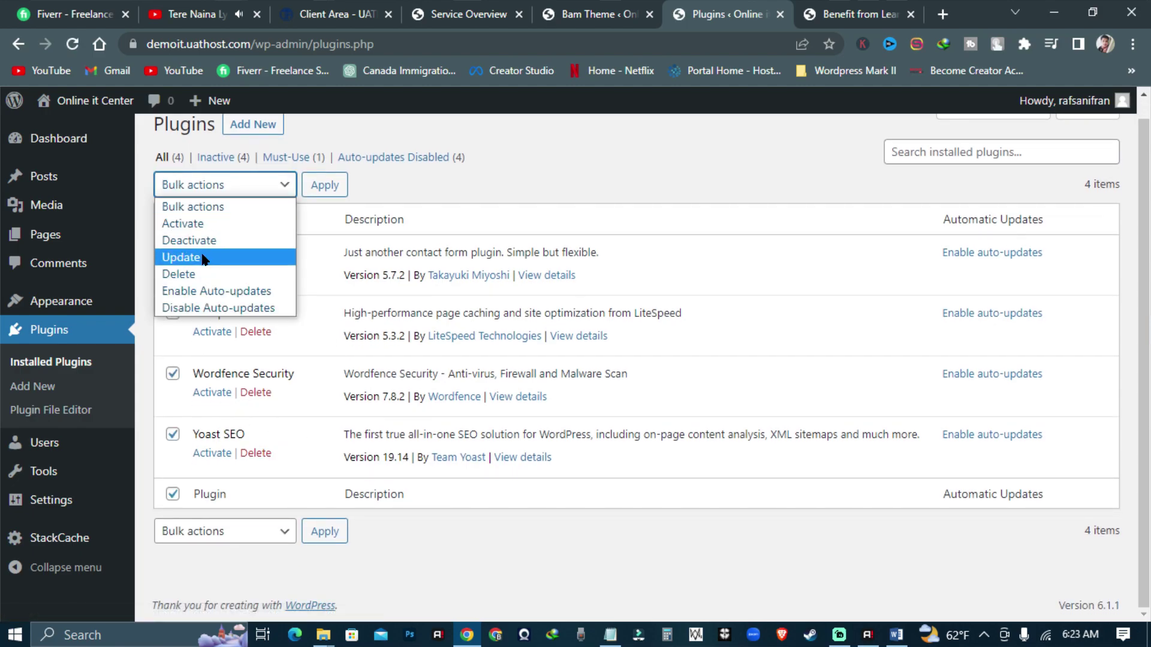
left_click(230, 223)
left_click(318, 185)
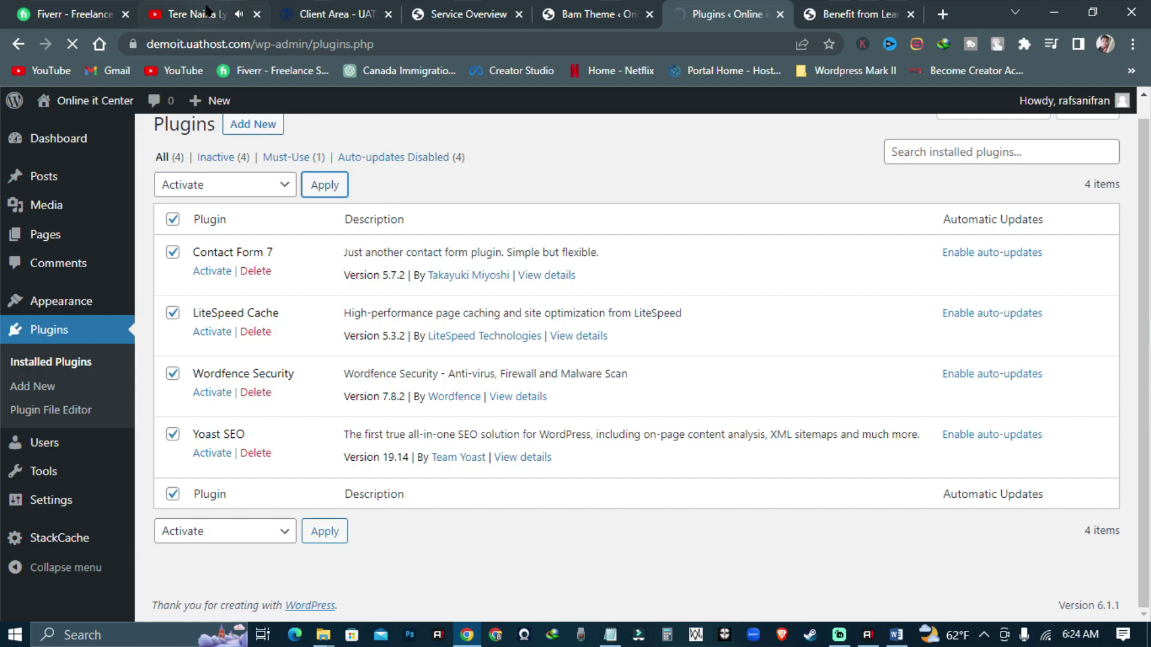
left_click(189, 14)
scroll(575, 336, "down", 7)
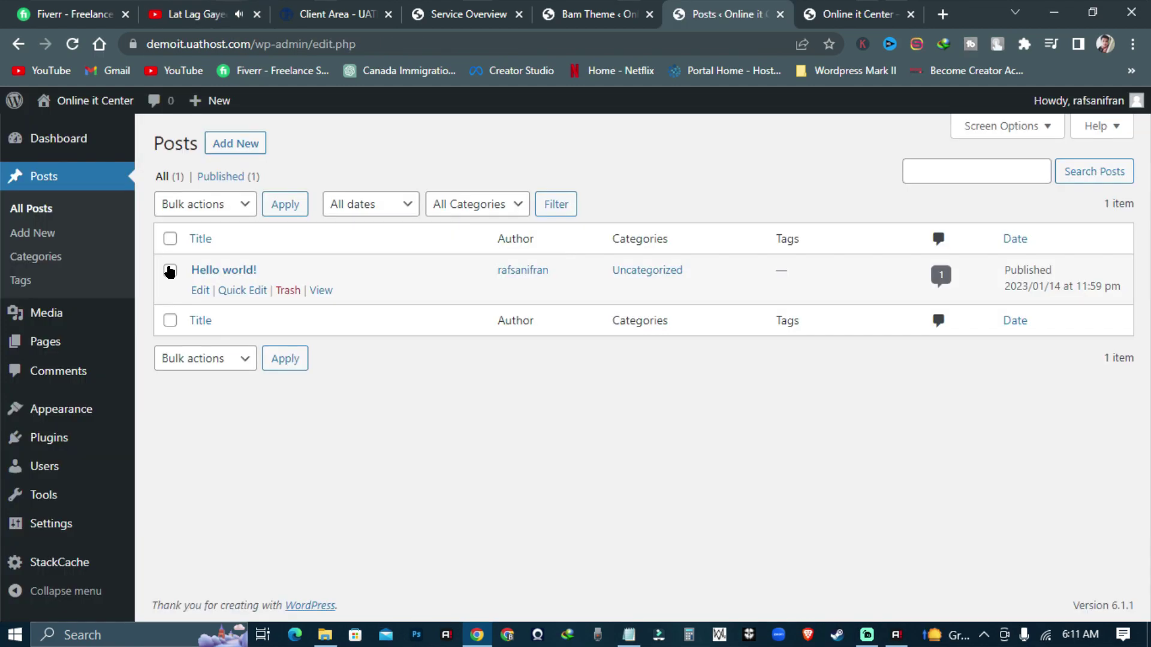
- Move the Hello world! post to Trash with bulk actions and start a blank new post
left_click(169, 272)
left_click(199, 203)
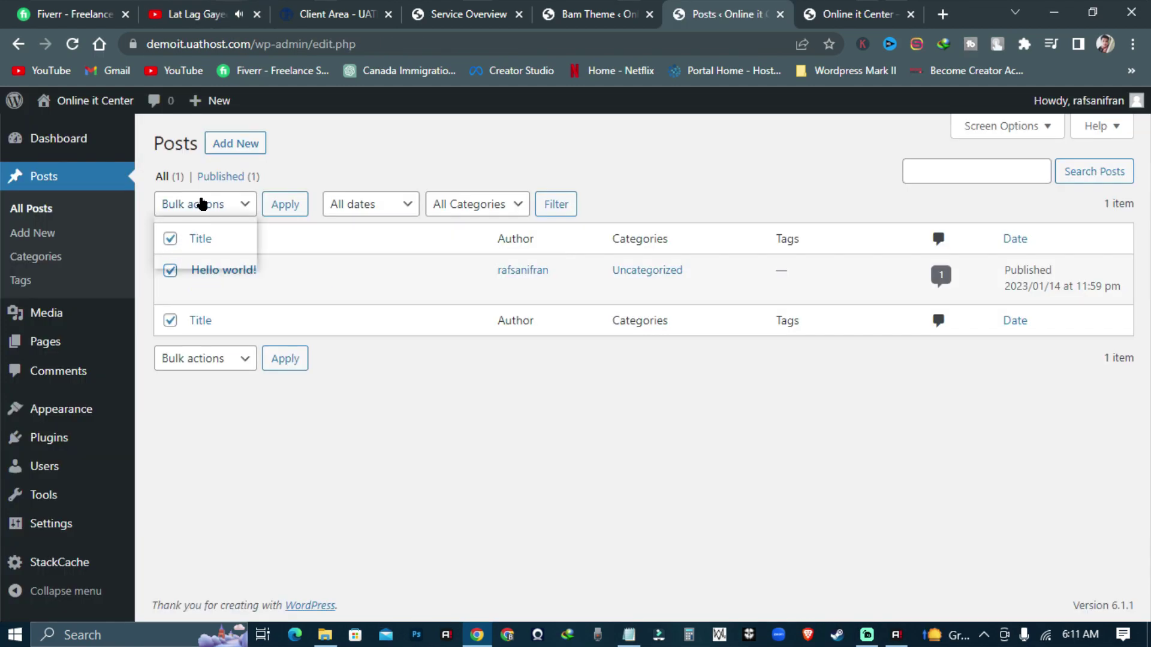
left_click(227, 258)
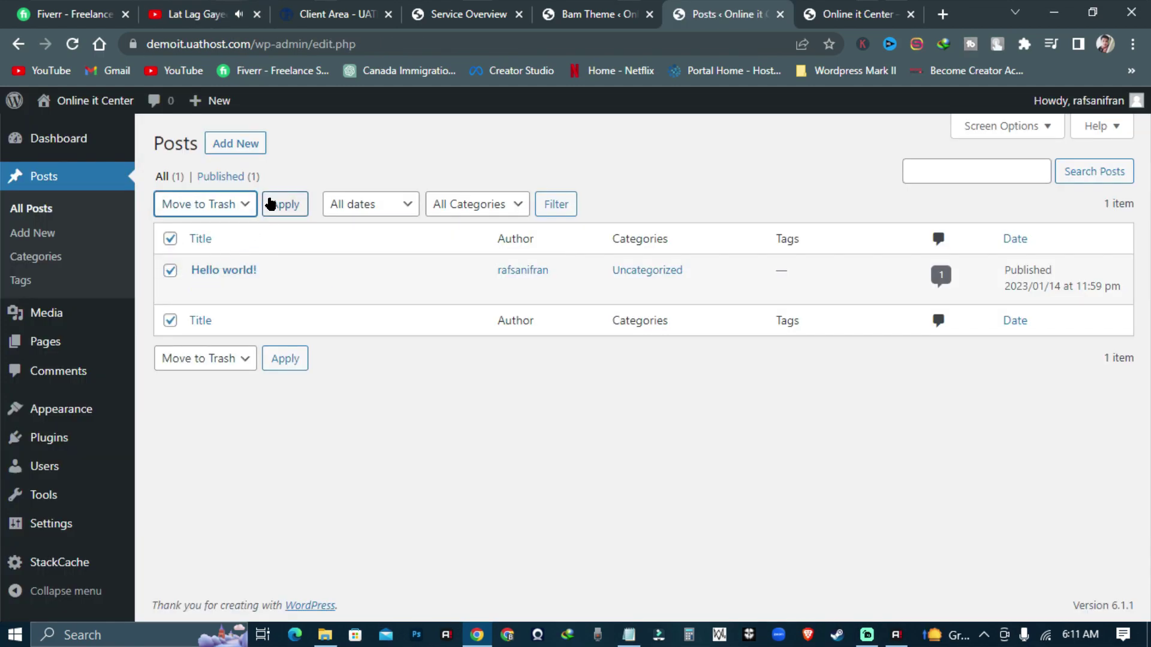
left_click(268, 203)
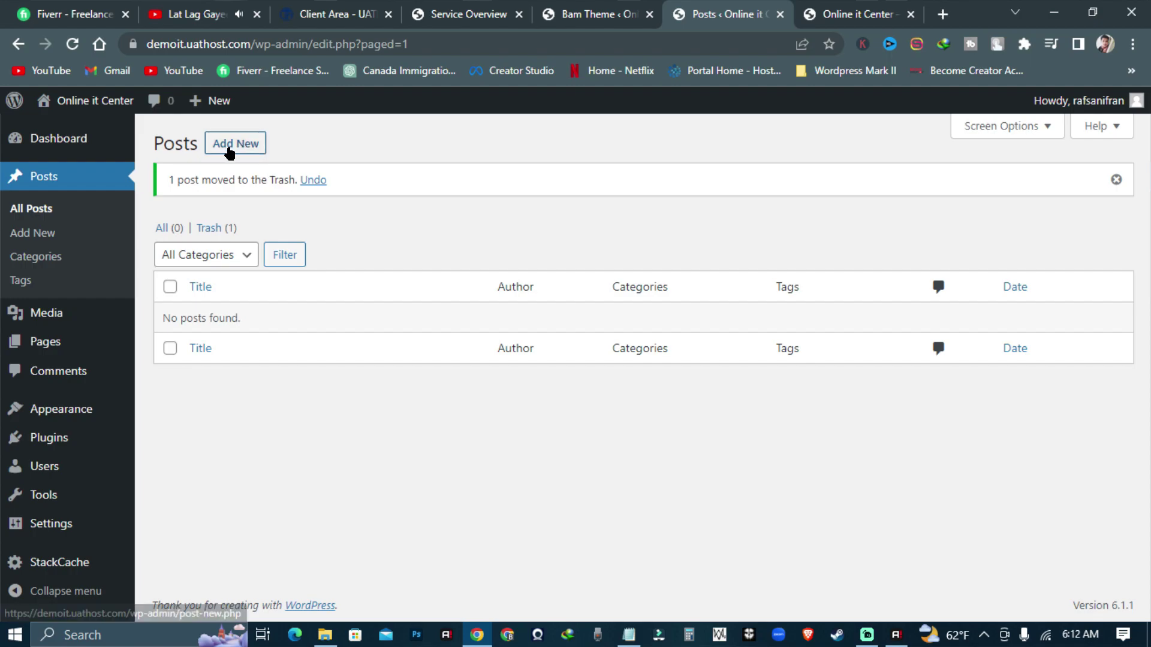
left_click(228, 146)
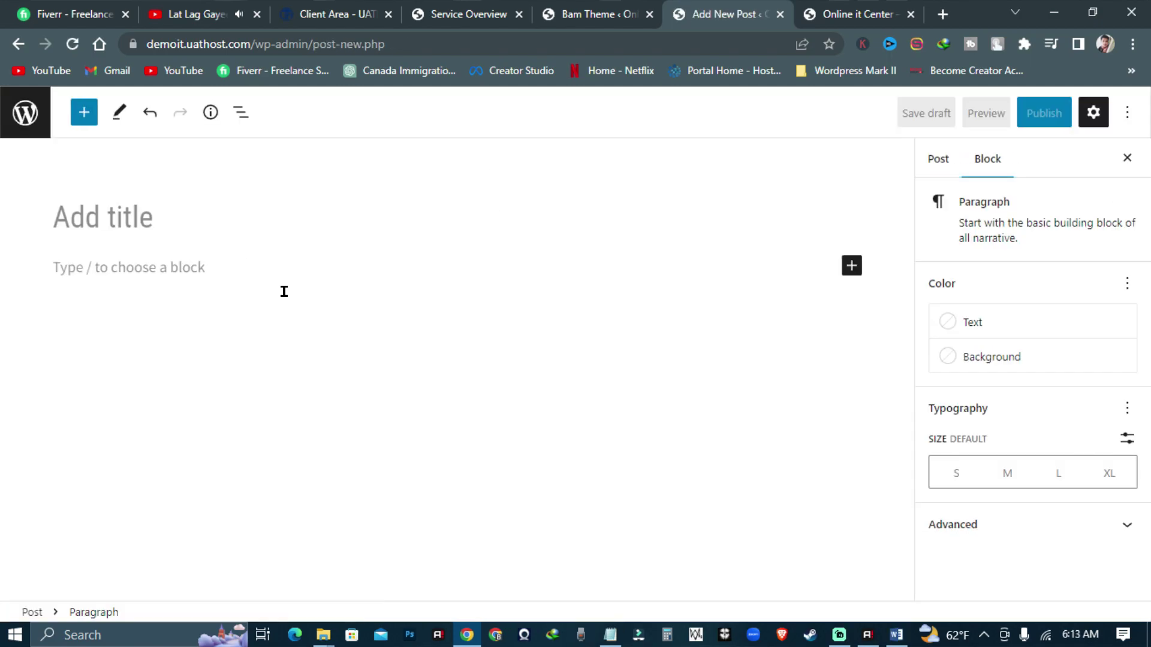
- Paste the article into the post and make its first line a bold heading
key("ctrl+v")
scroll(289, 293, "up", 15)
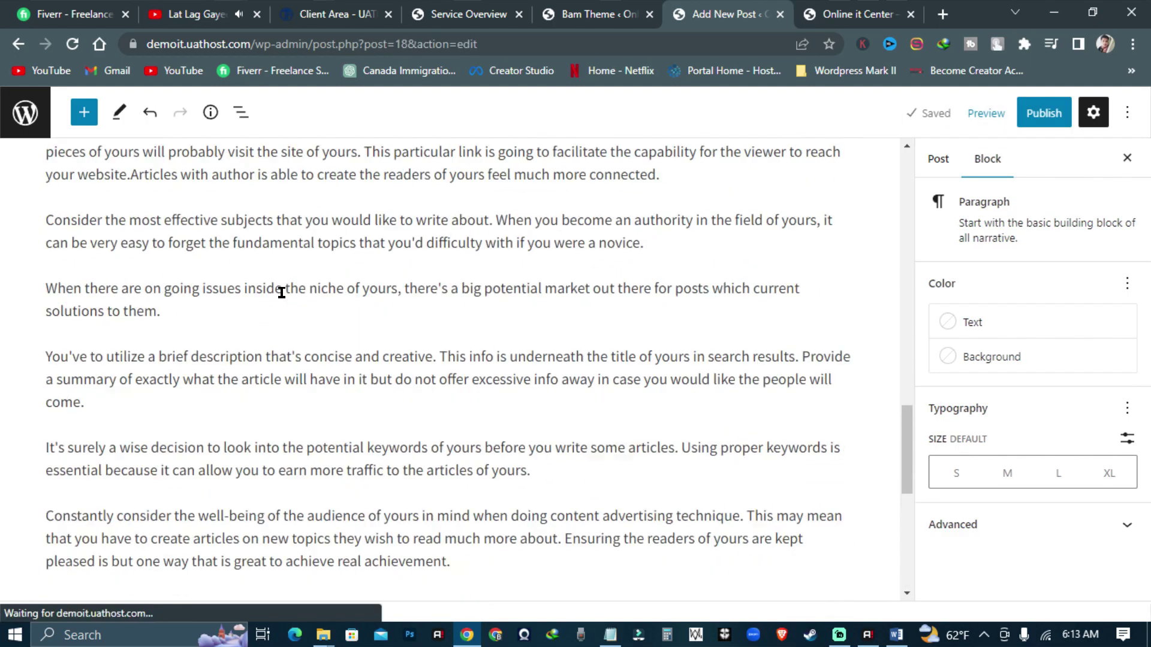
scroll(288, 299, "up", 7)
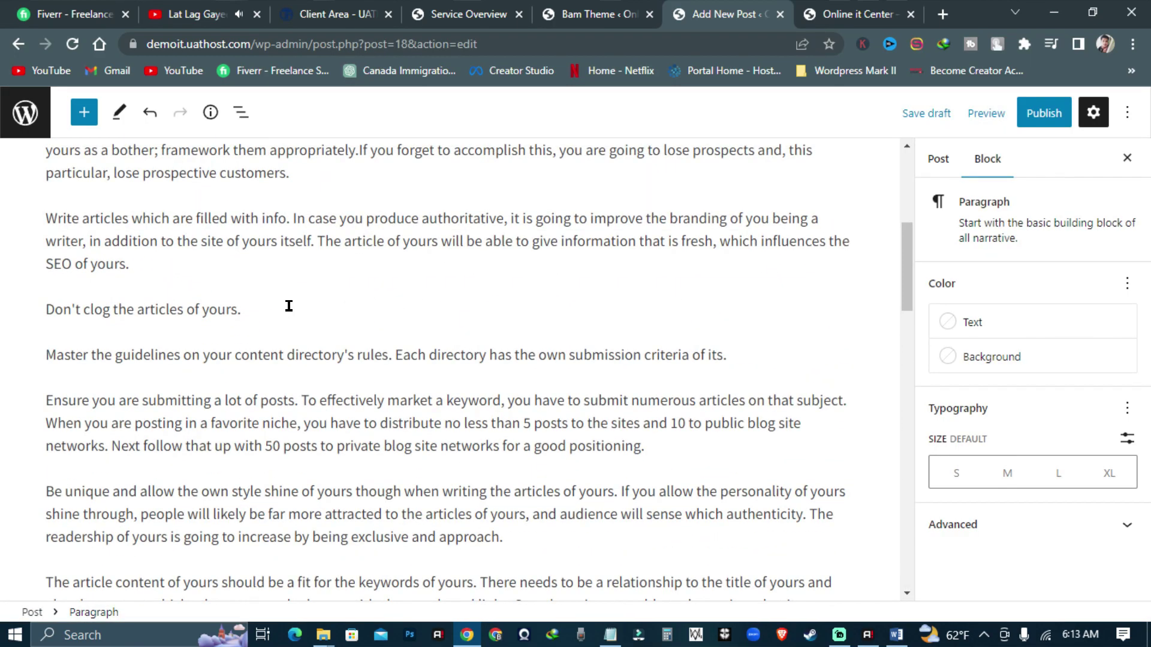
scroll(288, 305, "up", 6)
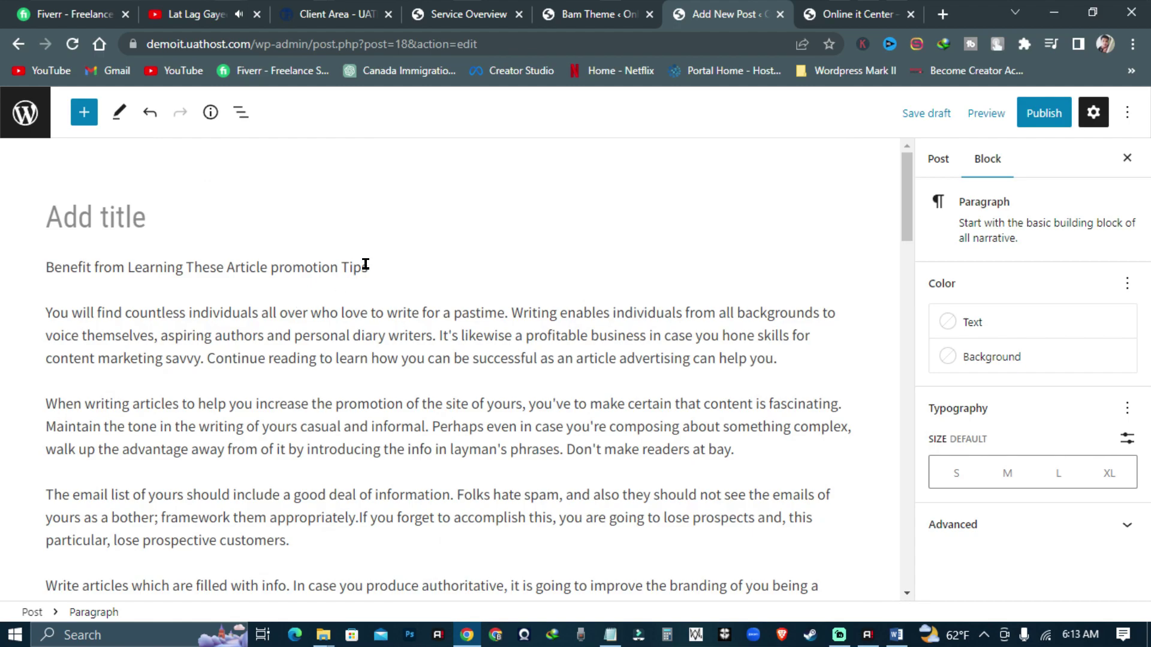
triple_click(384, 267)
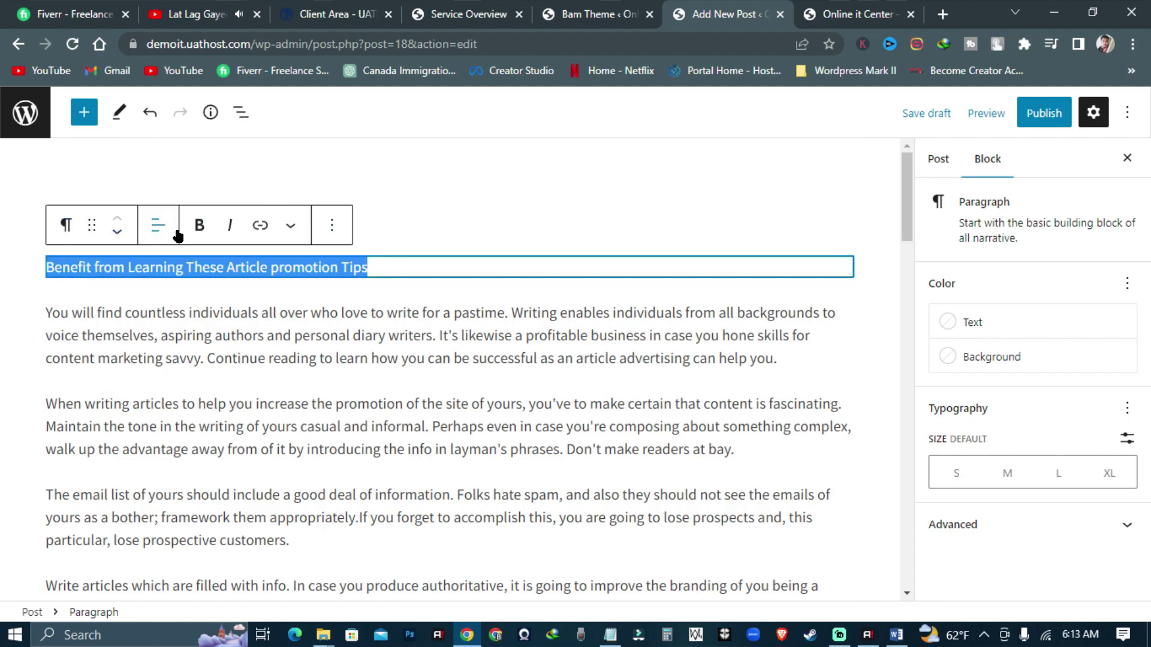
left_click(199, 238)
left_click(66, 225)
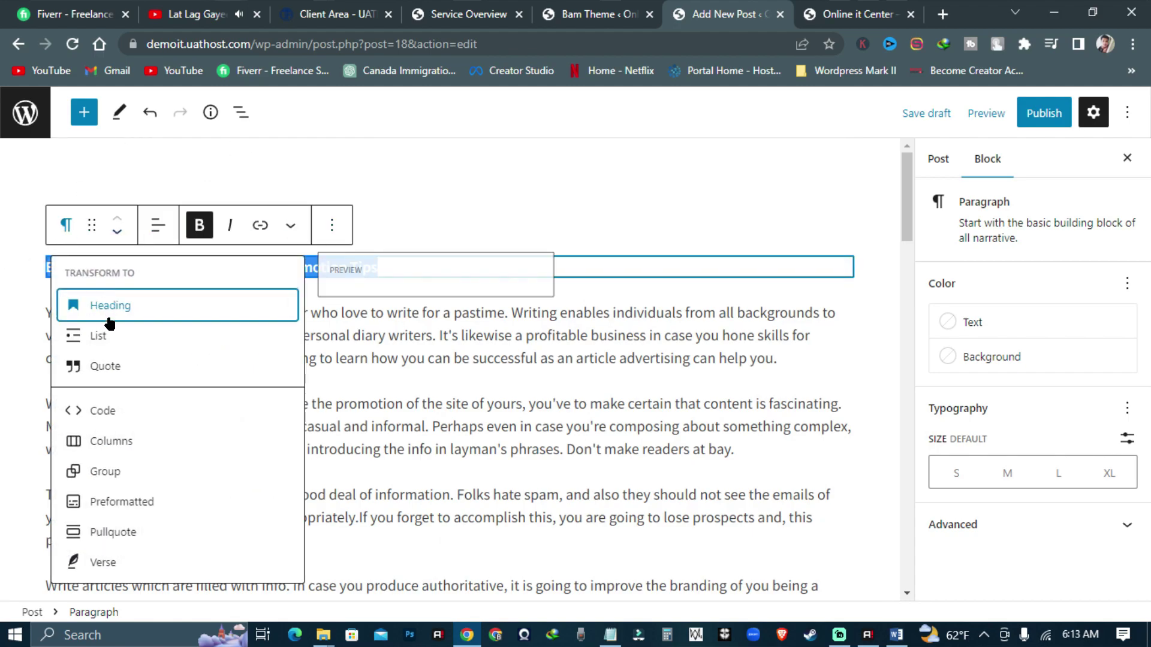
left_click(111, 307)
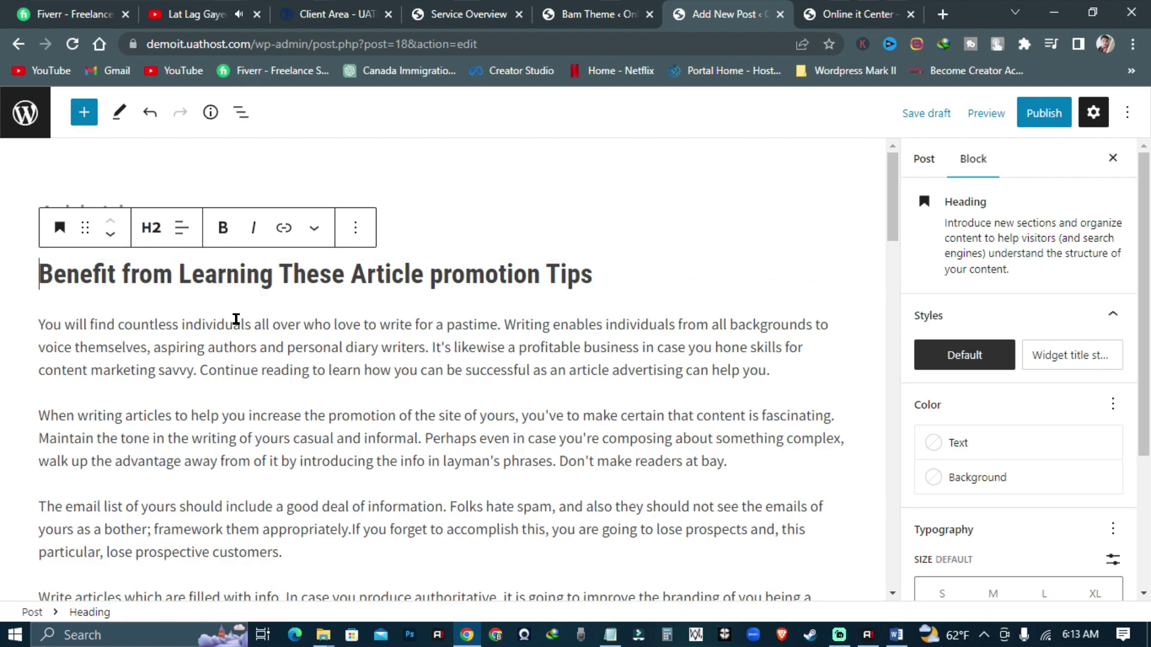
scroll(239, 329, "down", 2)
scroll(234, 318, "up", 3)
- Use the heading text as the post title, replacing 'Article' with 'Mrketing'
left_click_drag(604, 280, 3, 290)
key("ctrl+c")
left_click(417, 215)
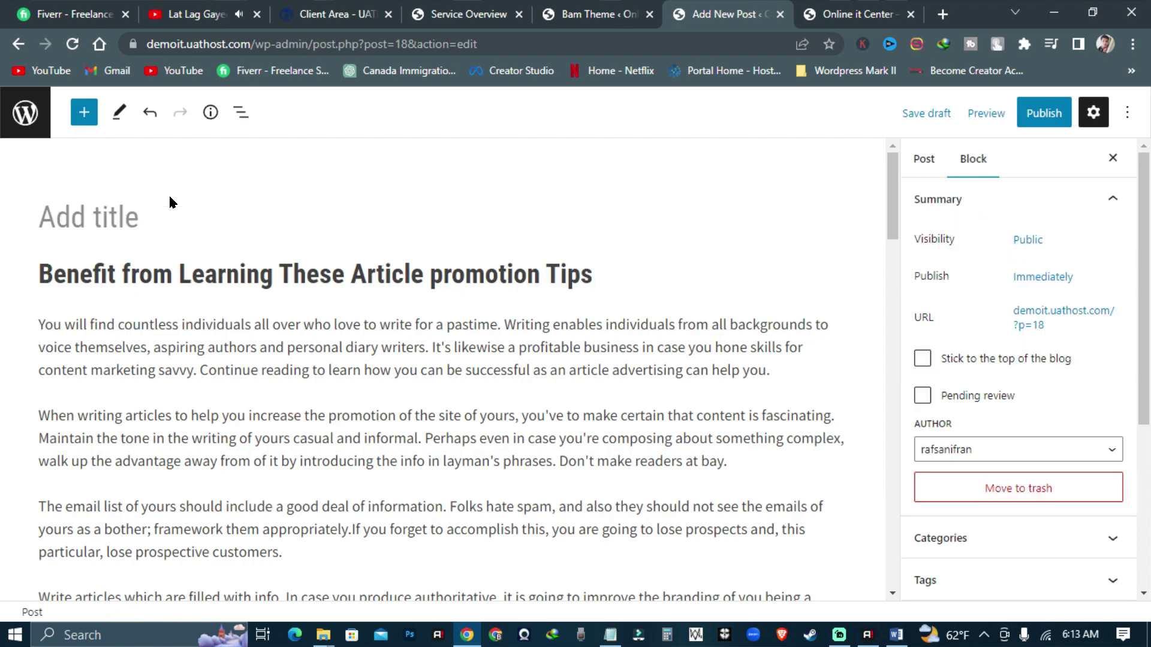
key("ctrl+v")
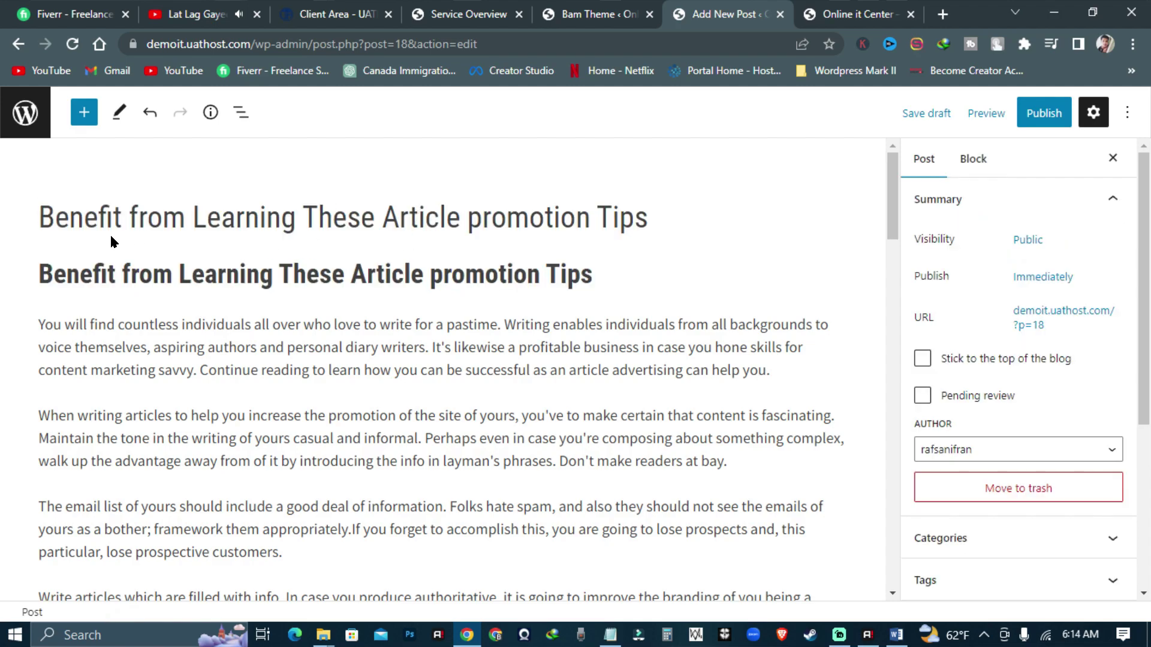
double_click(439, 217)
type("Mrketing")
left_click(401, 217)
key("ctrl+v")
key("ctrl+z")
- Turn the 'Master the guidelines' paragraph into a heading
scroll(394, 240, "down", 15)
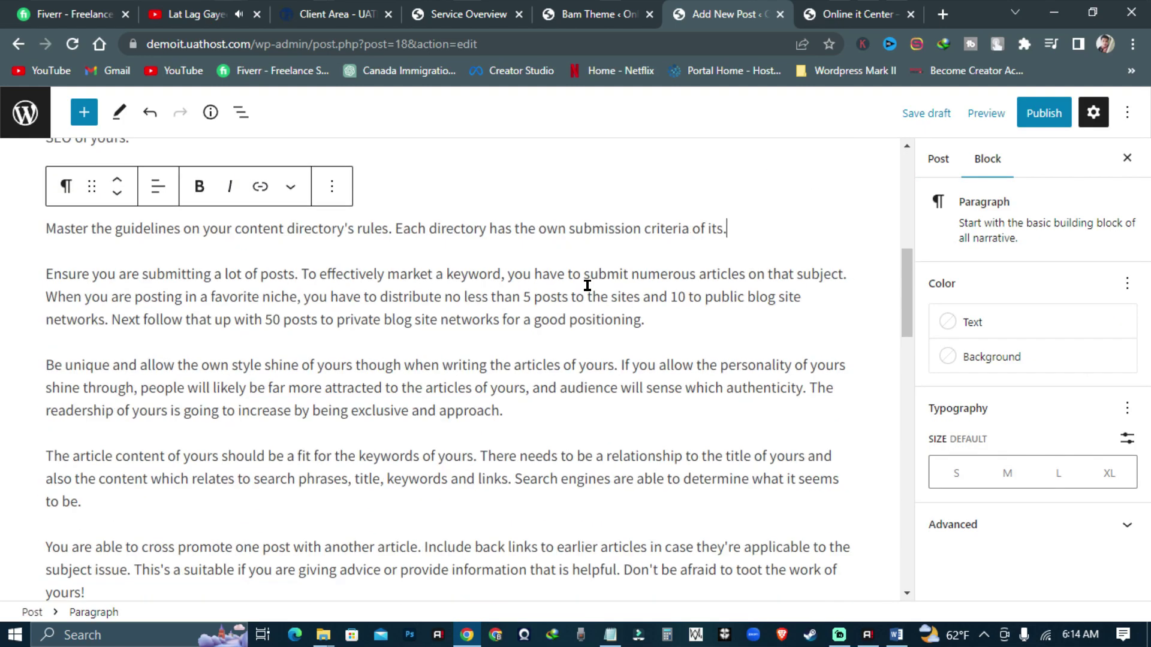
scroll(445, 423, "up", 8)
left_click_drag(720, 397, 20, 396)
left_click(57, 345)
left_click(129, 144)
scroll(269, 462, "down", 10)
scroll(197, 442, "up", 10)
scroll(1002, 367, "down", 3)
- Create and assign a new 'marketing Tips' category in the post settings
left_click(923, 158)
left_click(1005, 284)
left_click(959, 352)
left_click(985, 396)
type("marketing Tips")
left_click(970, 496)
- Add the tags 'mrketing tips' and 'seo' to the post
scroll(979, 494, "down", 5)
left_click(1019, 324)
left_click(991, 359)
type("mrketing tips")
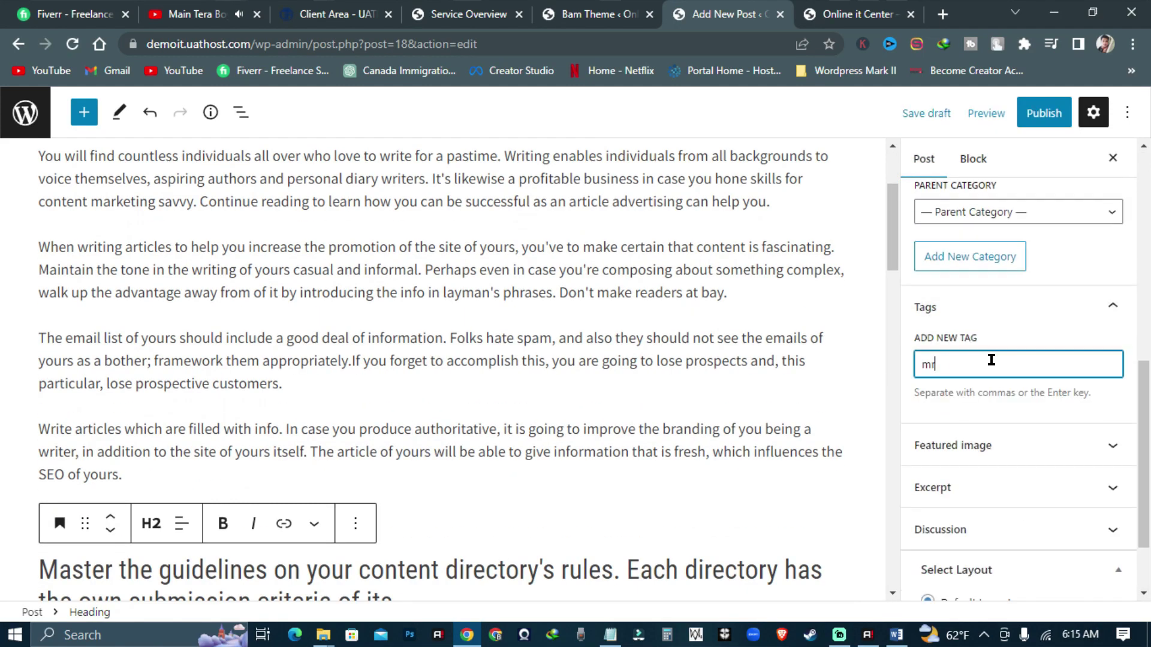
scroll(1042, 346, "down", 2)
key("Return")
type("seo")
key("Return")
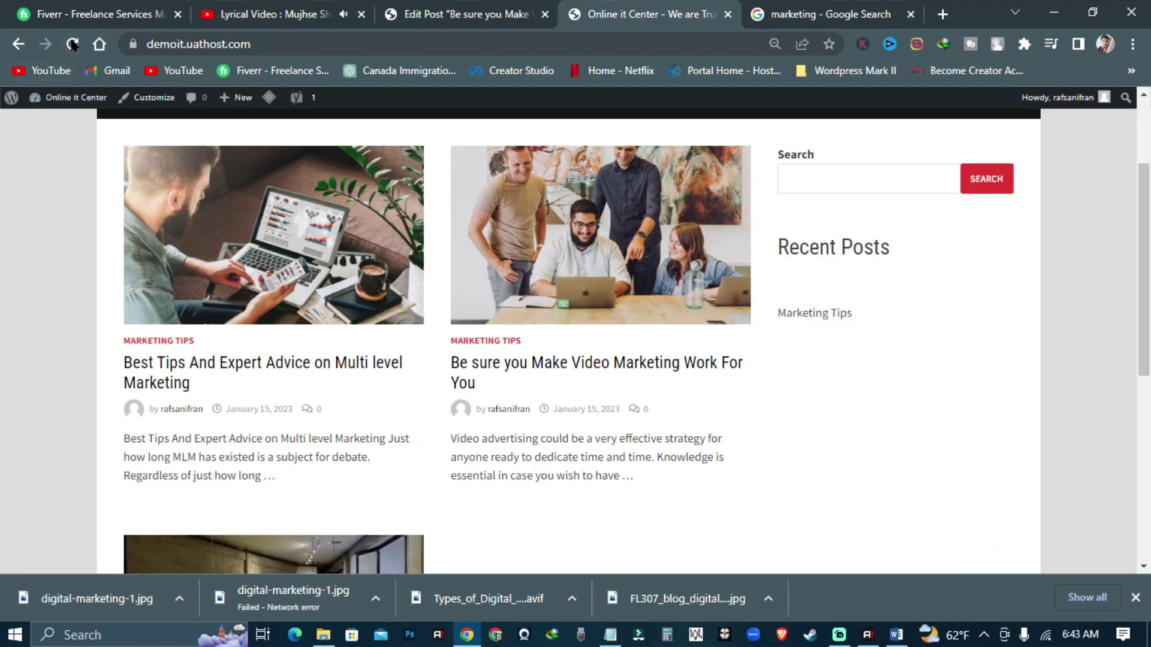
- Reload the live site, scroll through the listed marketing posts, and open the Customizer
left_click(72, 45)
scroll(681, 308, "down", 7)
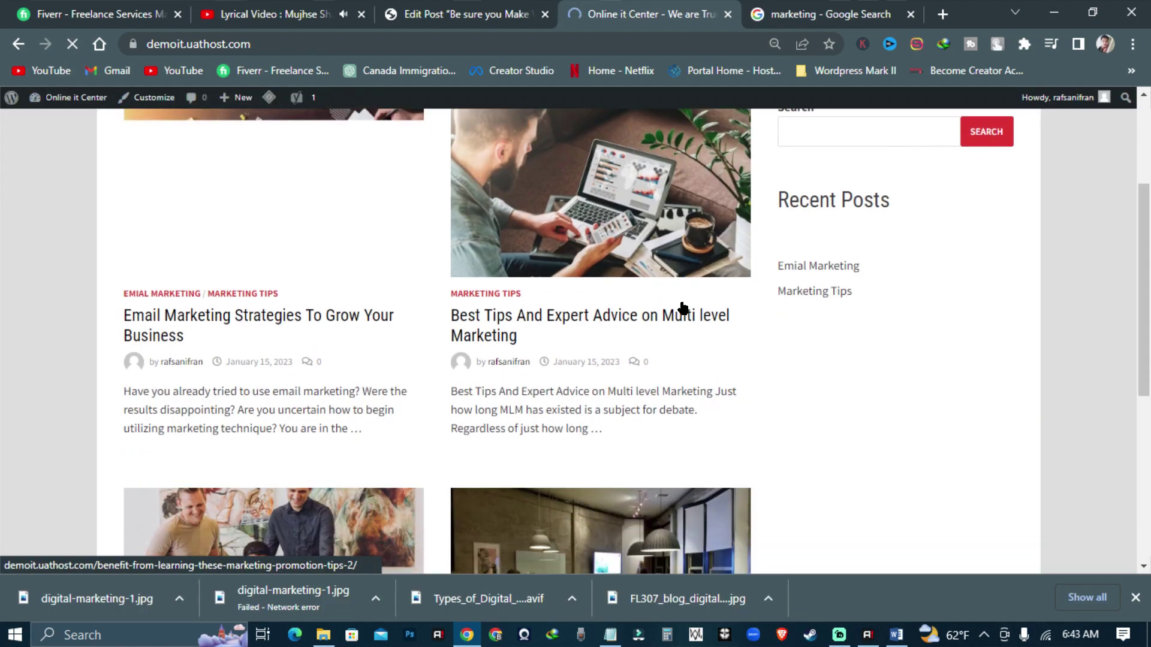
scroll(674, 314, "up", 8)
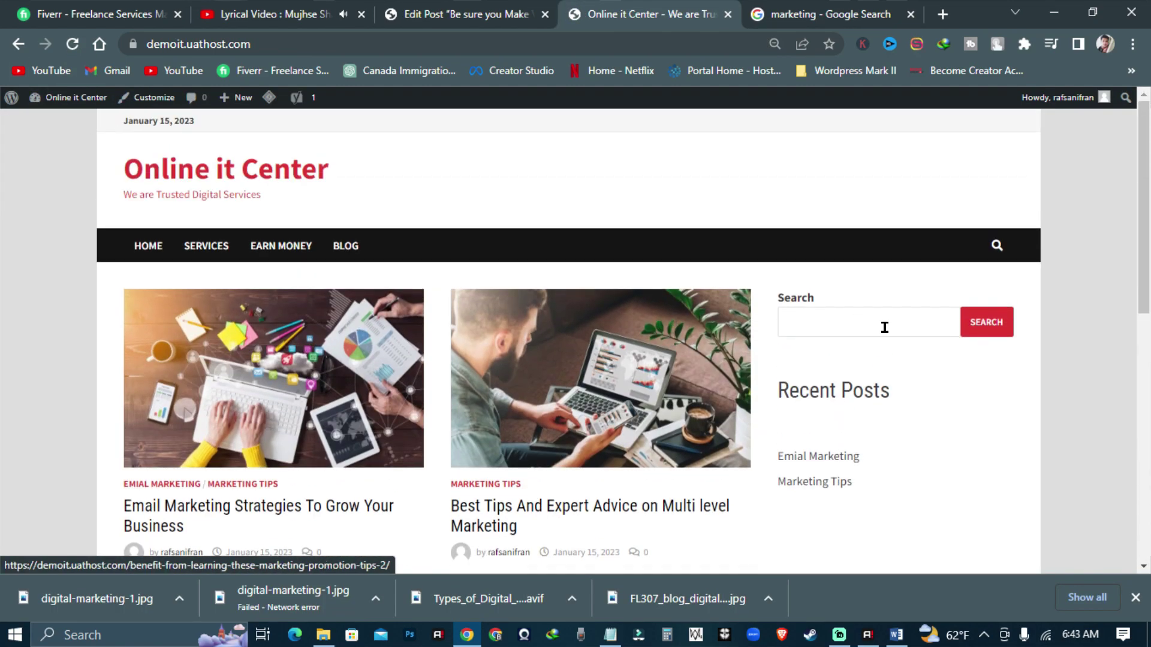
scroll(484, 184, "down", 9)
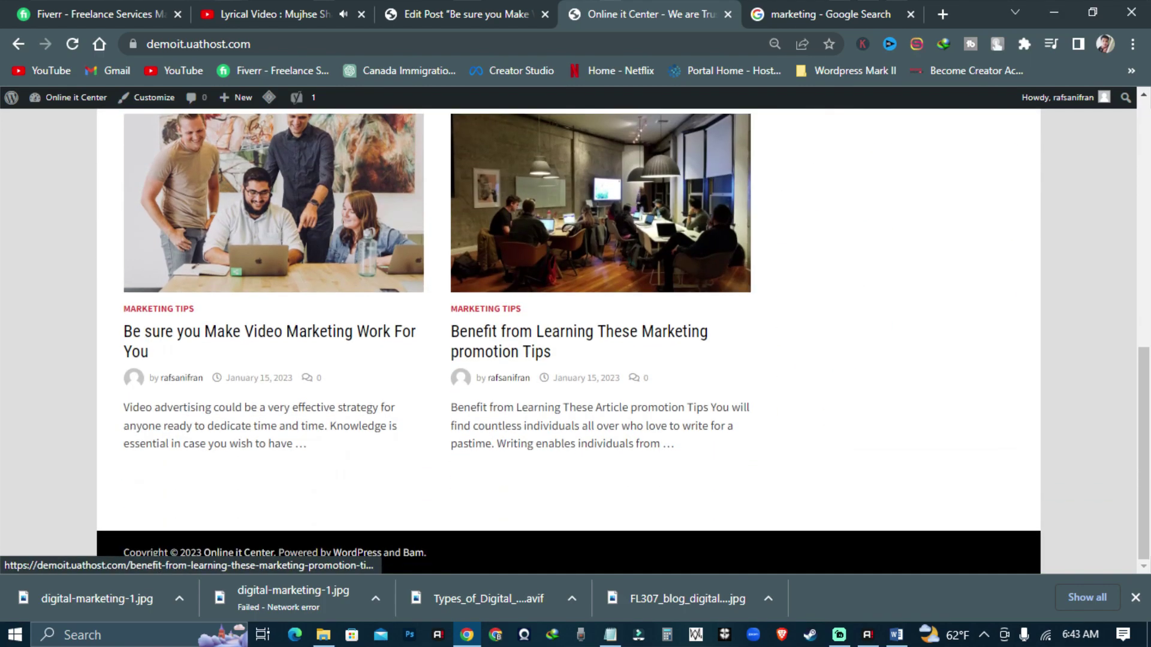
scroll(502, 501, "up", 9)
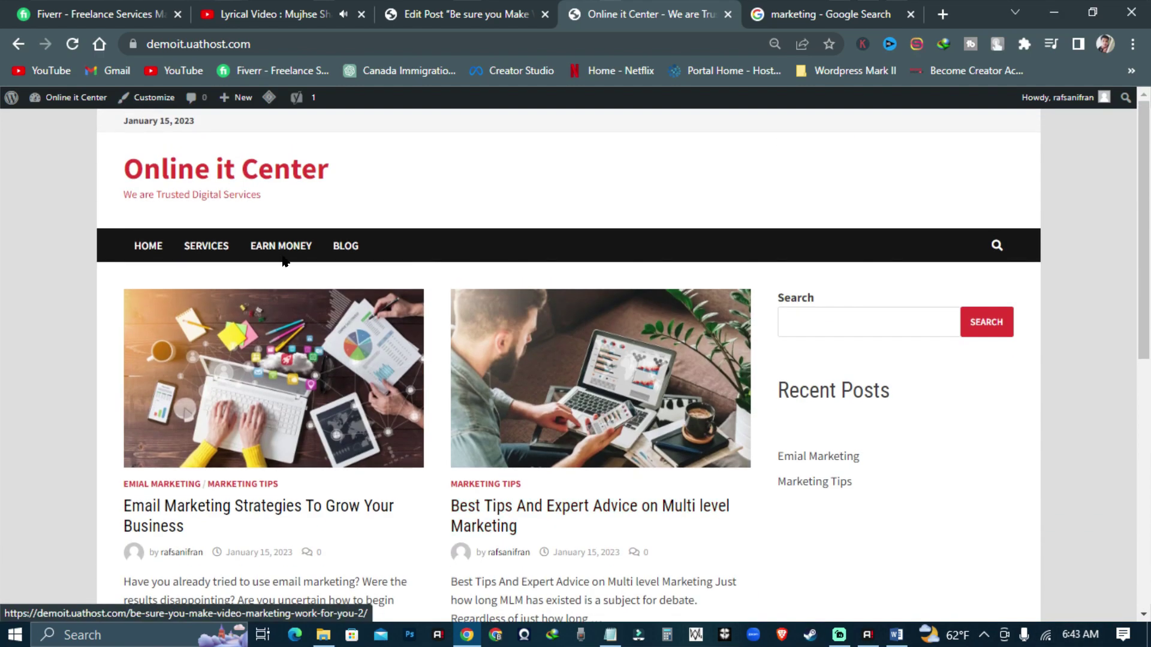
left_click(147, 97)
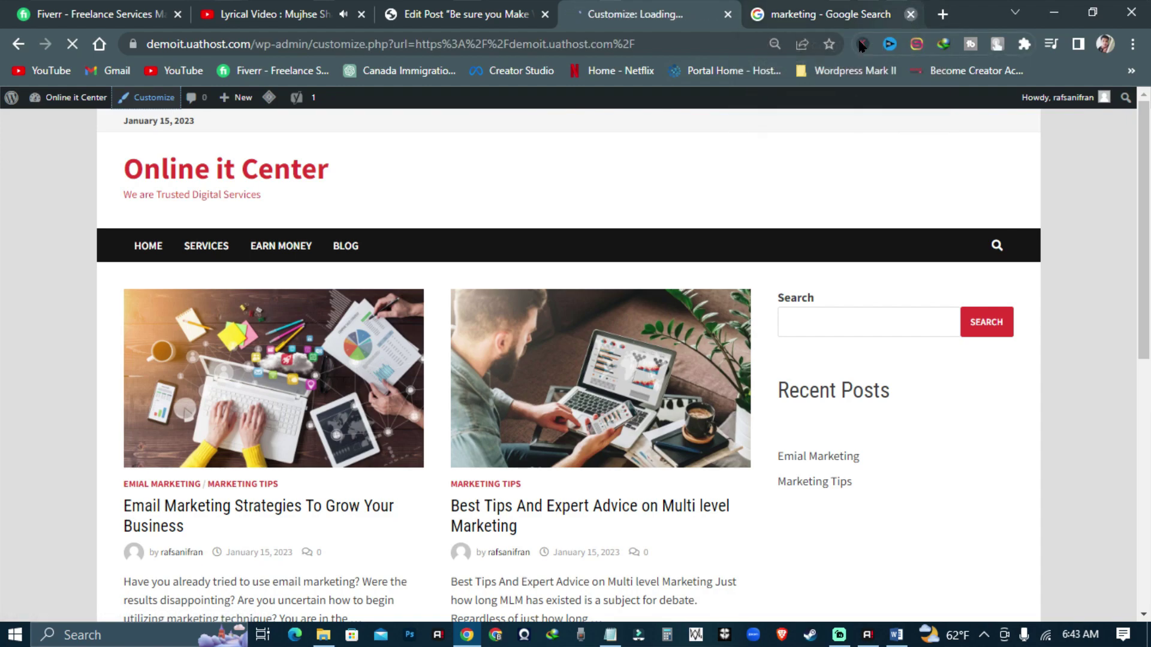
- Close the Google search tab and go to Footer > Footer Widgets in the Customizer
left_click(910, 14)
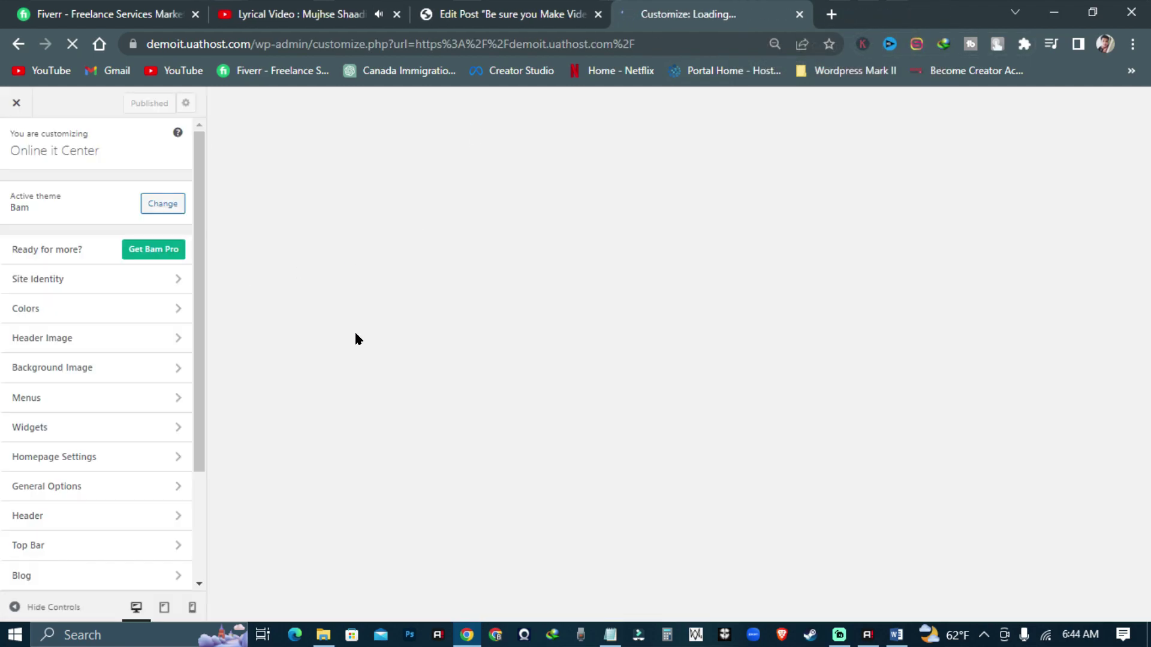
scroll(542, 473, "down", 6)
scroll(110, 560, "down", 3)
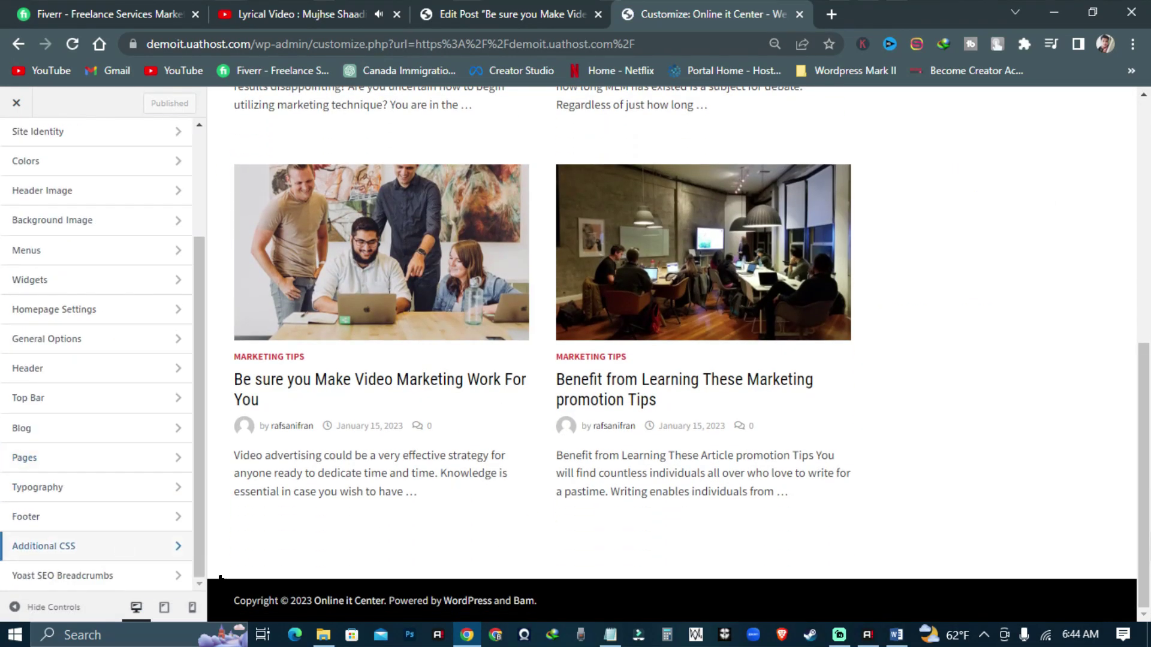
left_click(44, 519)
left_click(113, 199)
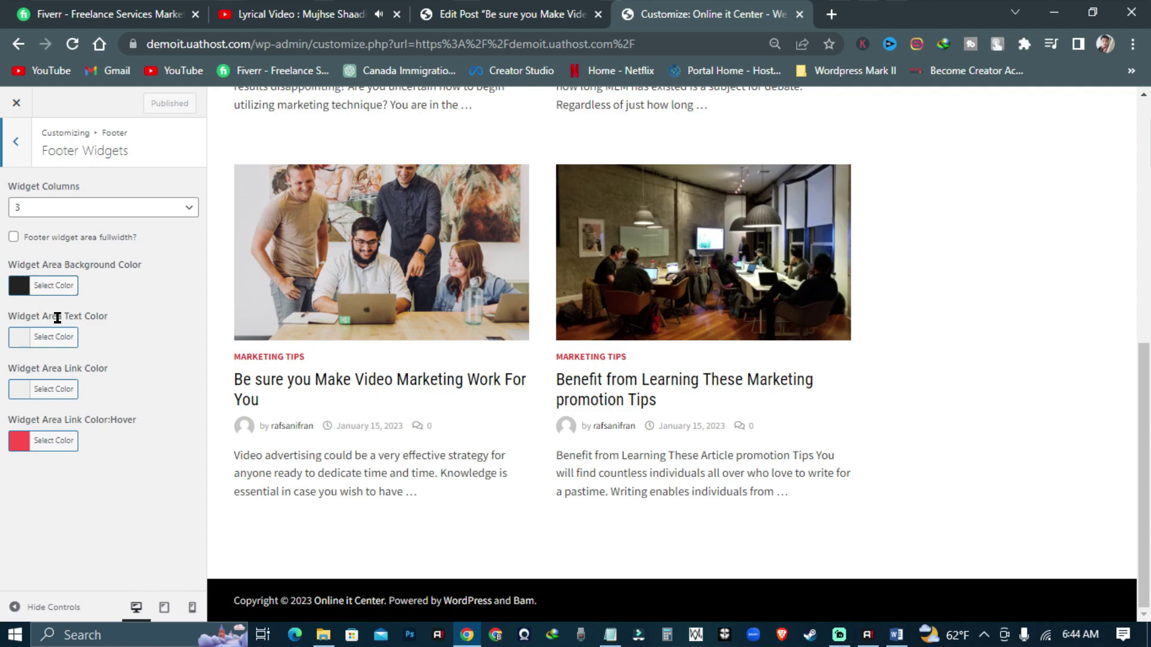
- In Footer Bottom, set the copyright text to 'Copyright by demoit online by RI Team' and publish
left_click(14, 164)
left_click(77, 221)
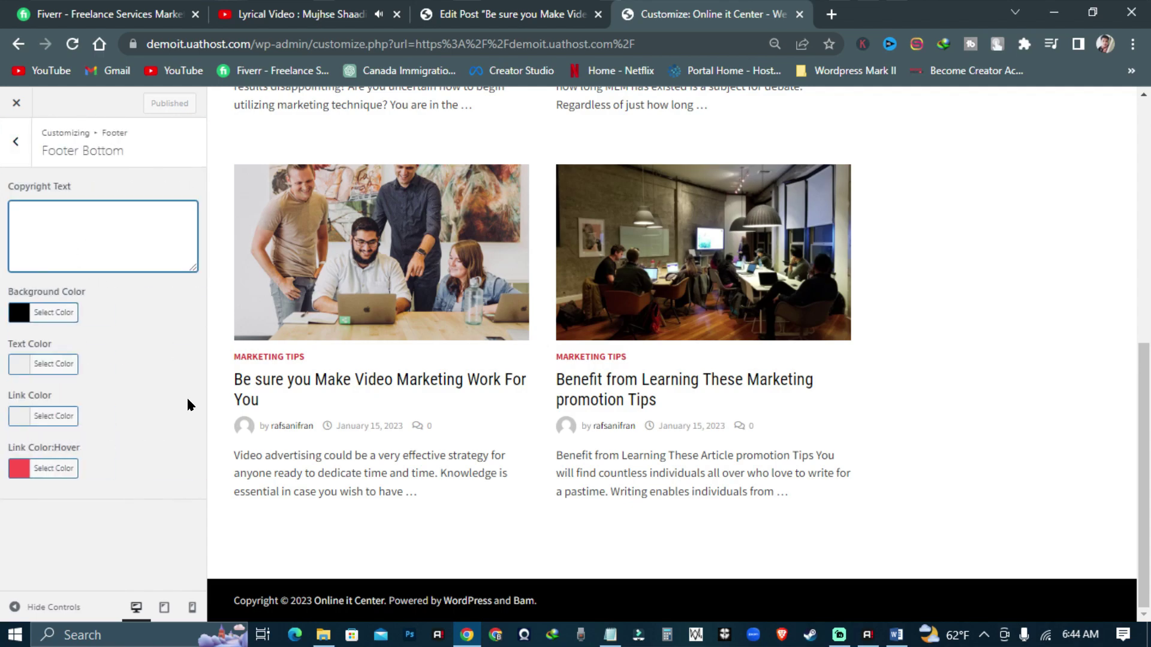
key("BackSpace")
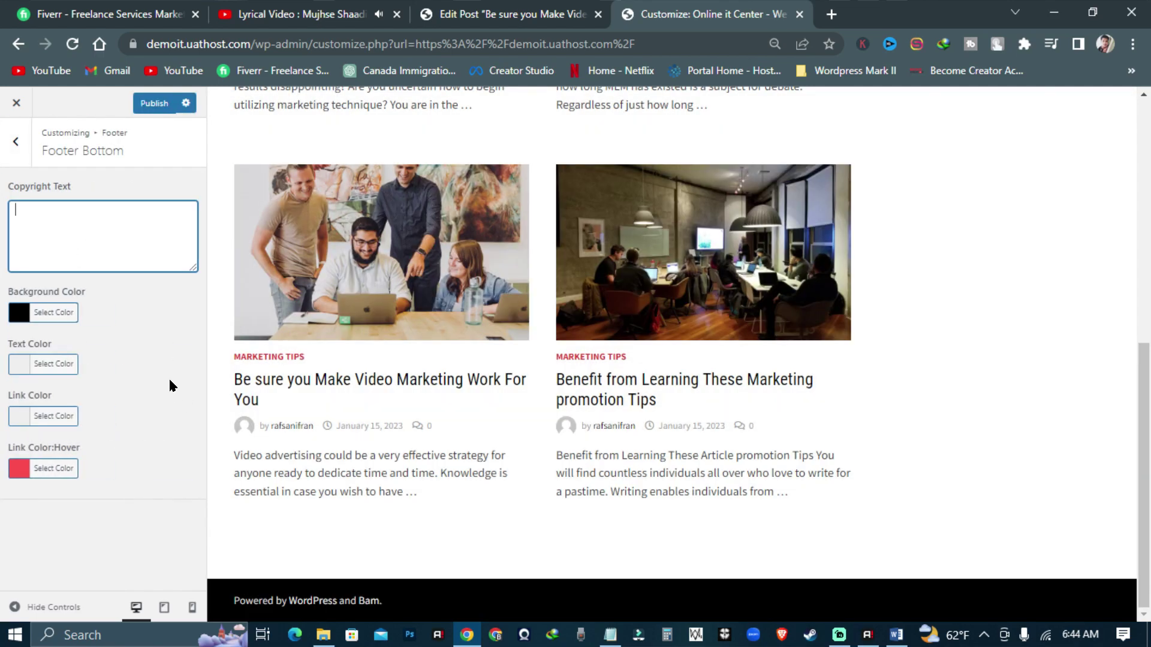
type("Copy")
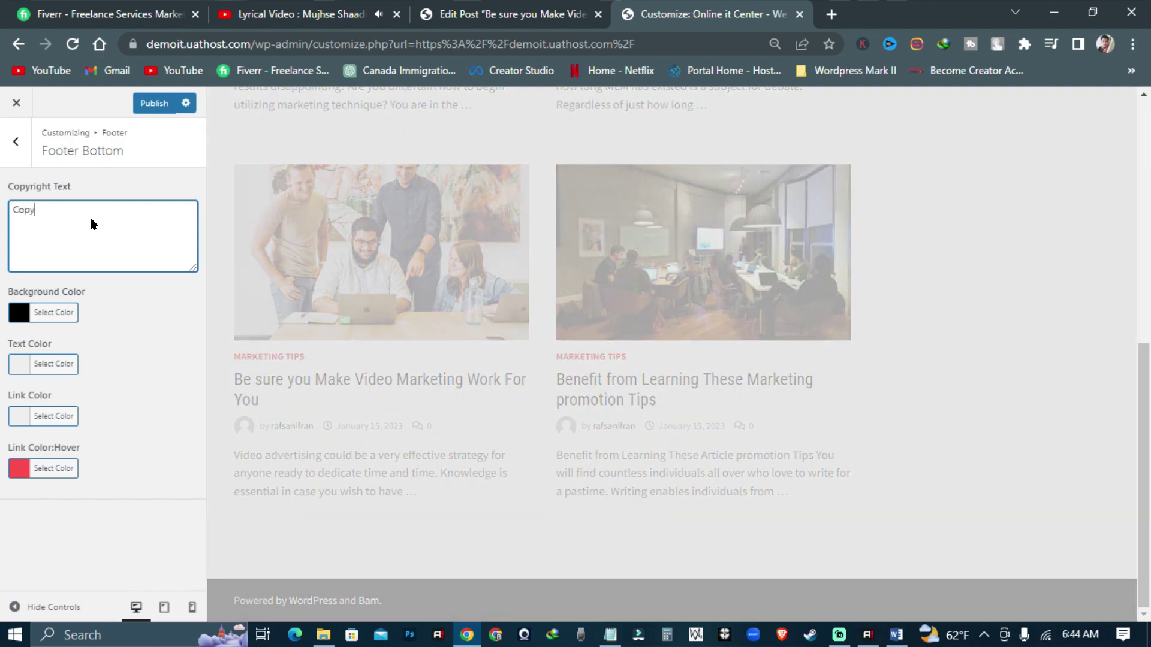
type("right bt")
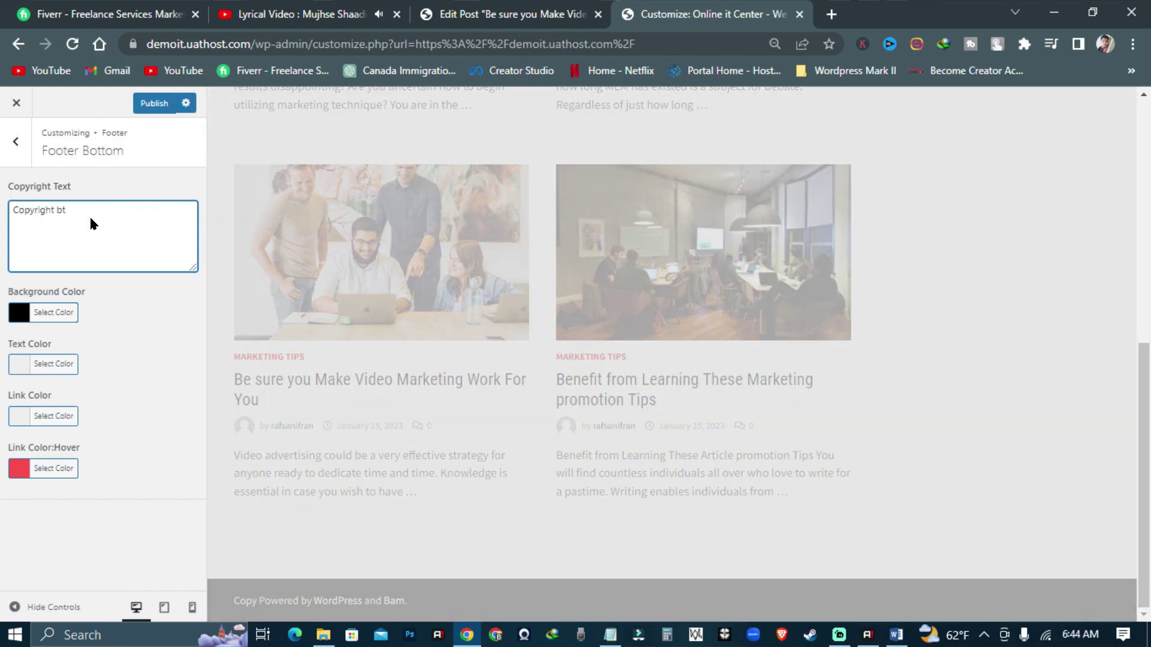
key("BackSpace")
type("y")
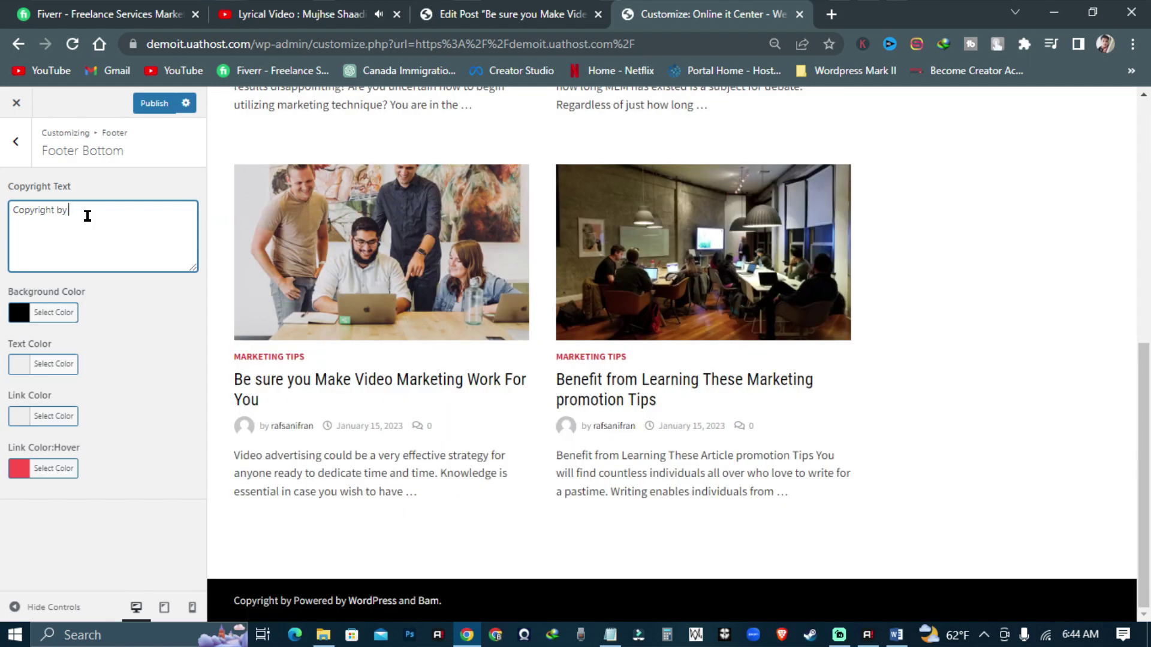
type(" demoit o")
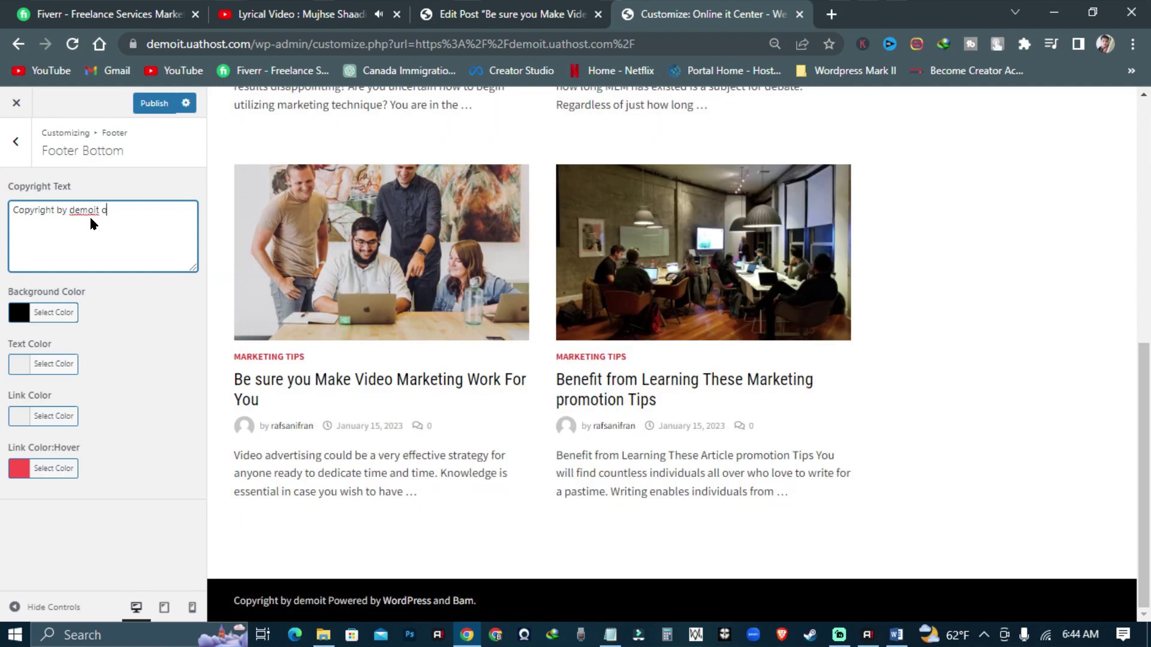
type("nline by R")
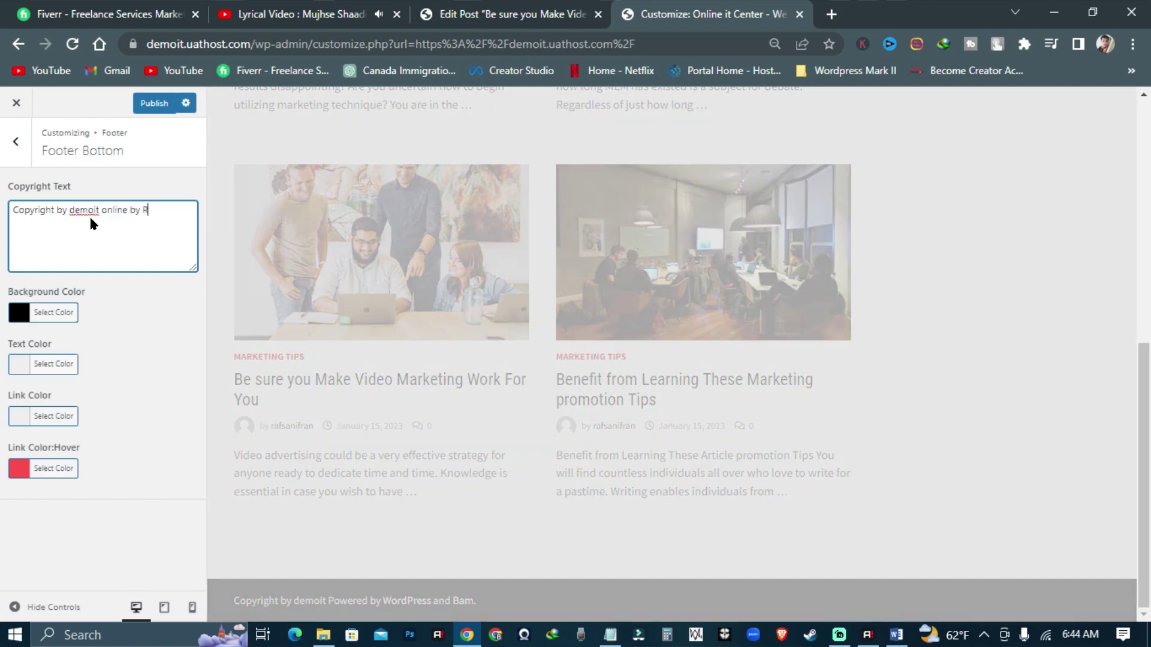
type("I Team")
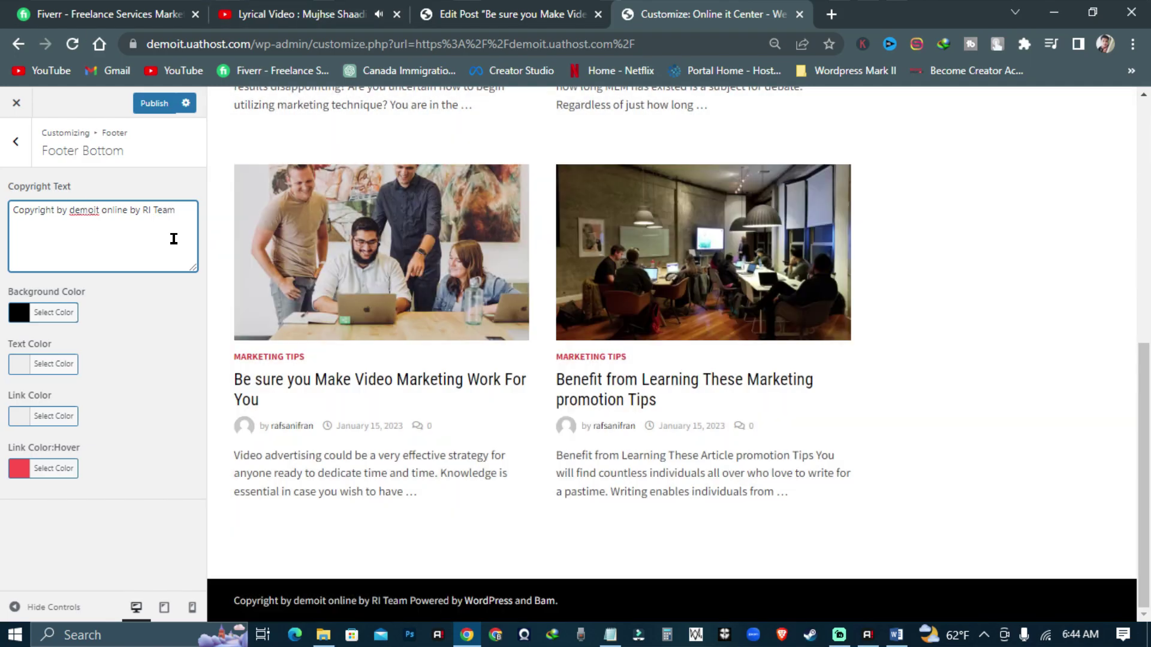
left_click(137, 107)
left_click(16, 141)
- Return to the main Customizer panel list
left_click(16, 141)
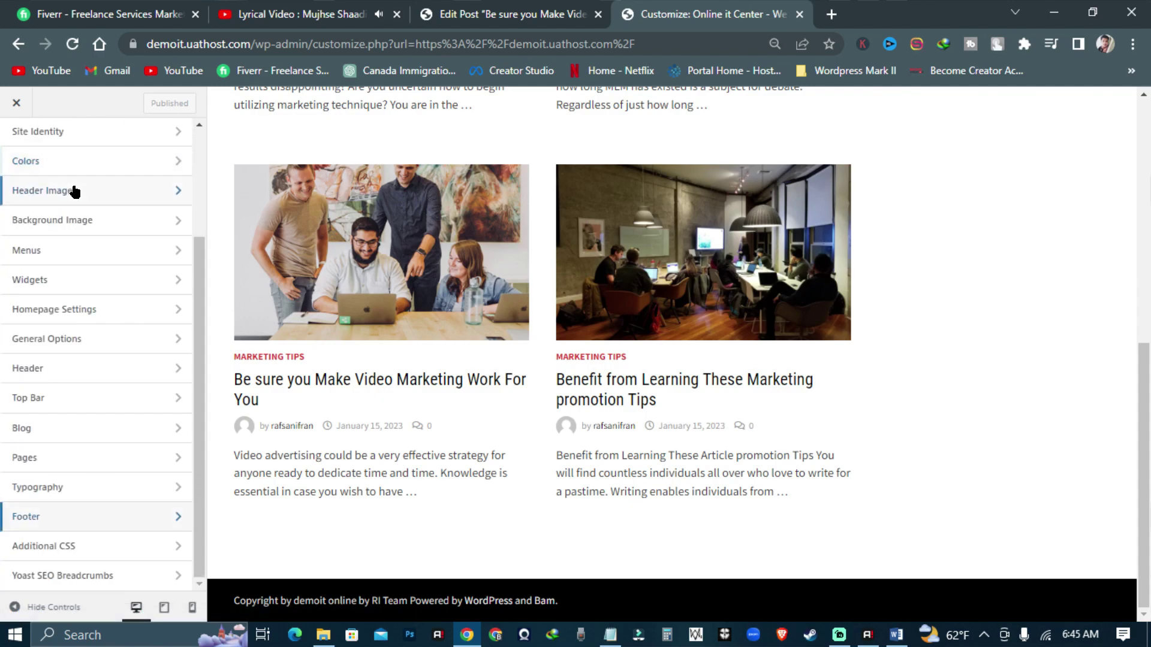
scroll(99, 198, "up", 3)
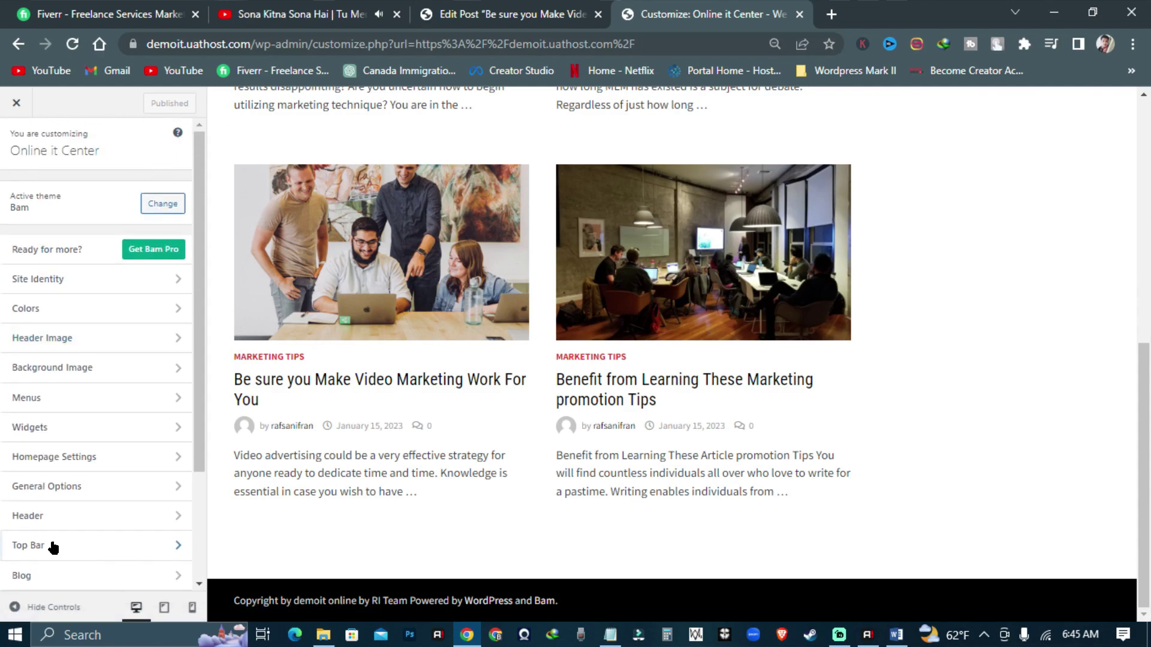
scroll(52, 543, "down", 3)
scroll(409, 527, "up", 10)
scroll(175, 493, "up", 3)
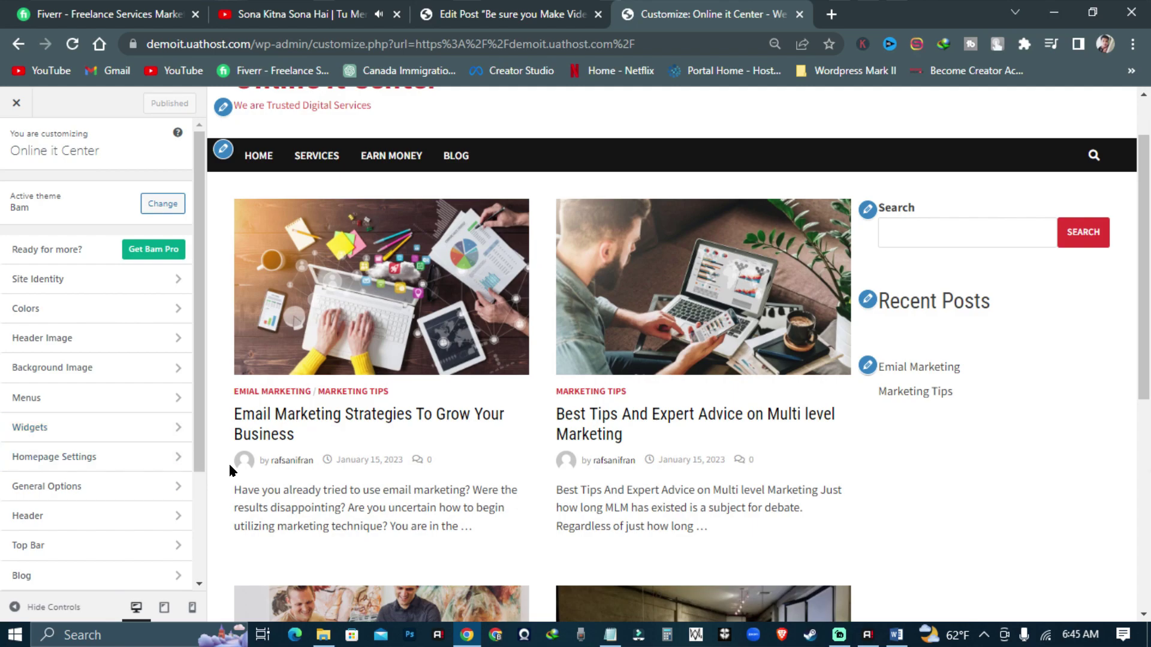
scroll(94, 490, "down", 3)
scroll(95, 491, "up", 3)
scroll(260, 429, "up", 1)
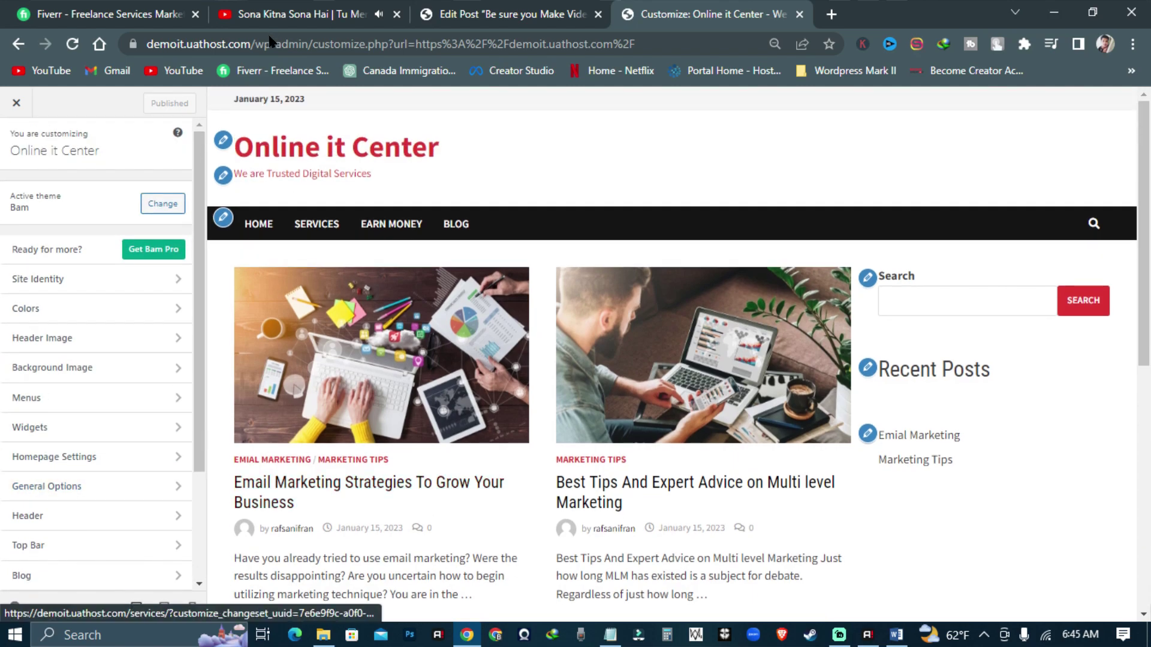
- Review the Top Bar General options, then open the Top Bar Social settings
left_click(62, 550)
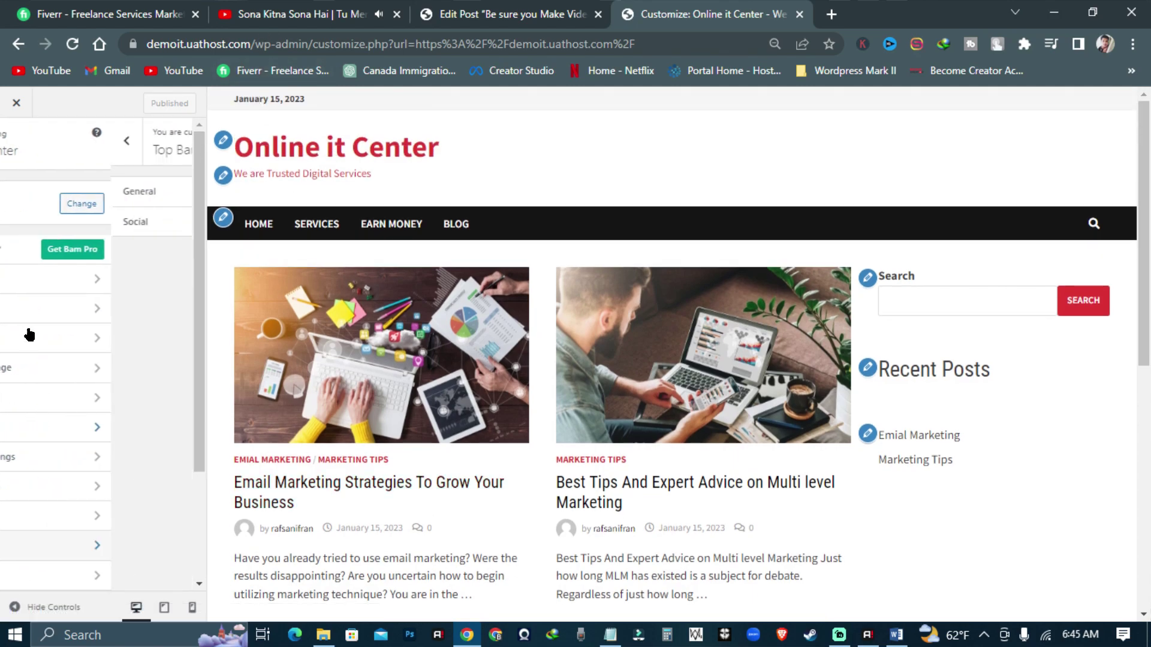
left_click(81, 195)
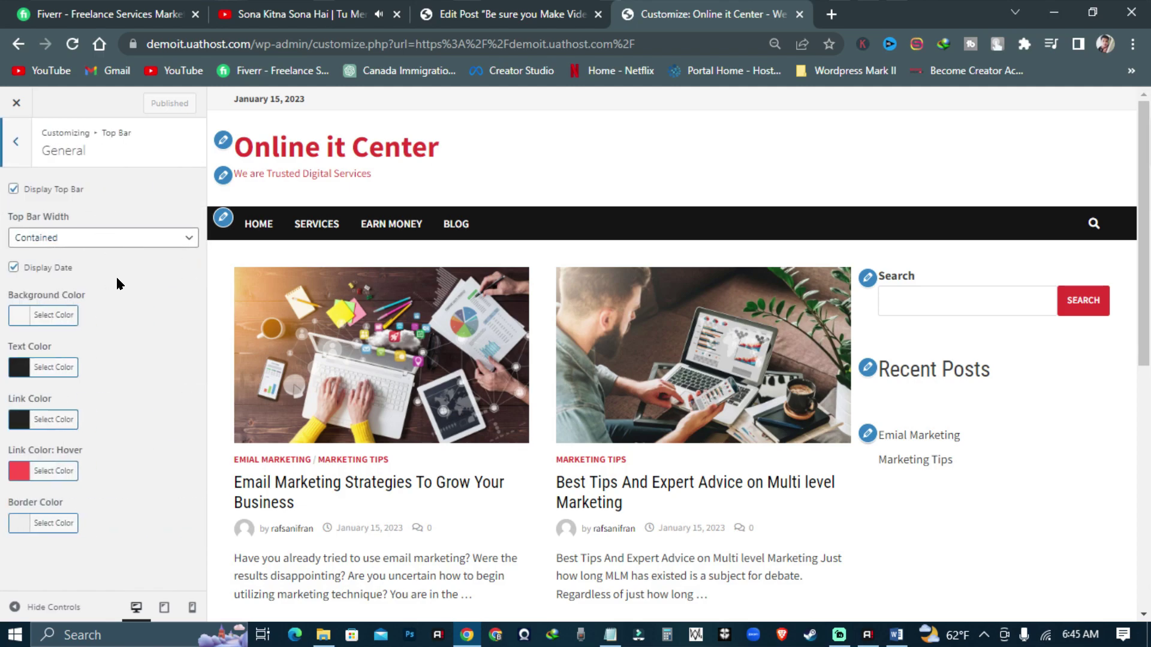
left_click(9, 143)
left_click(54, 222)
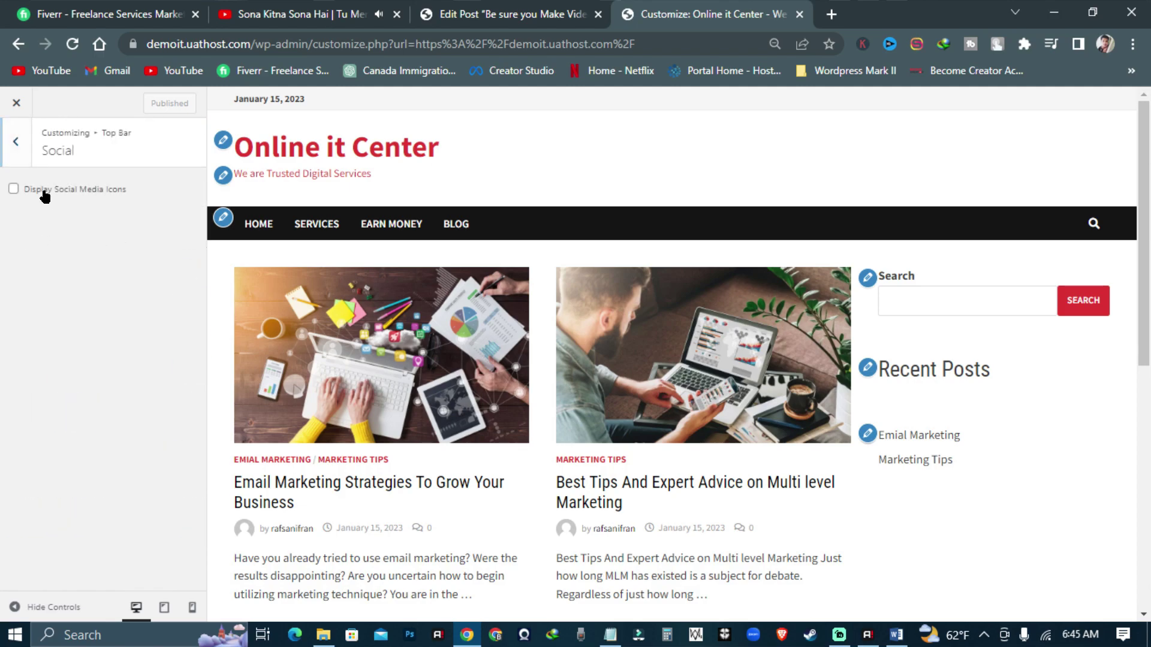
- Turn on Display Social Media Icons and enter the Facebook and youtube.com links
left_click(72, 195)
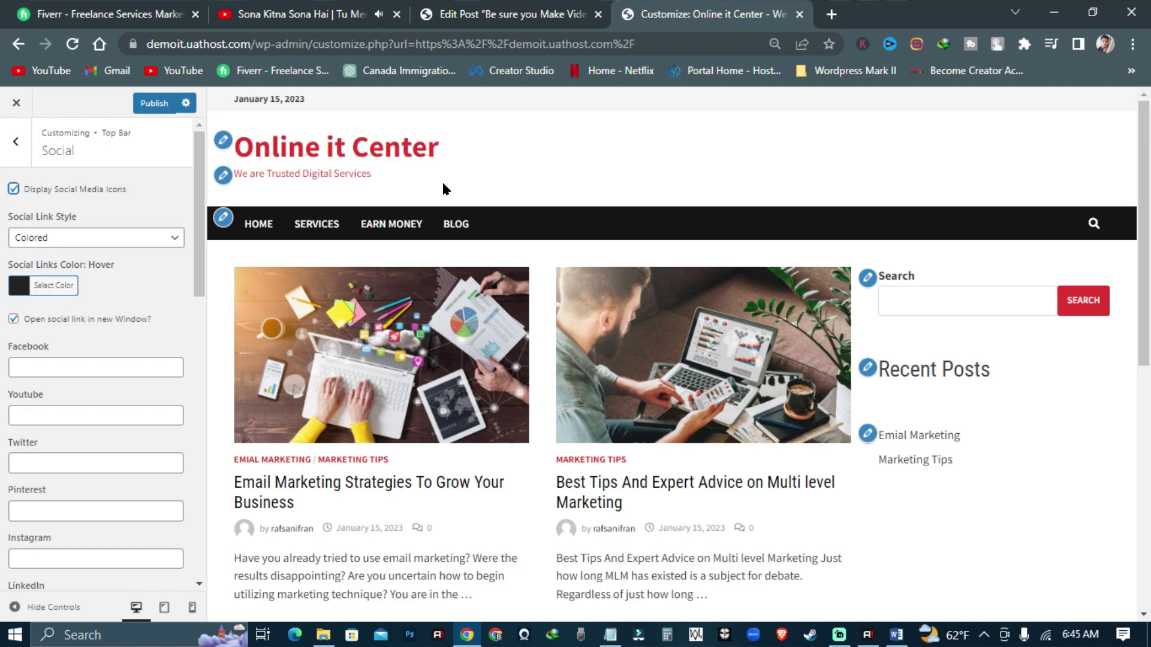
left_click(69, 362)
type("fce")
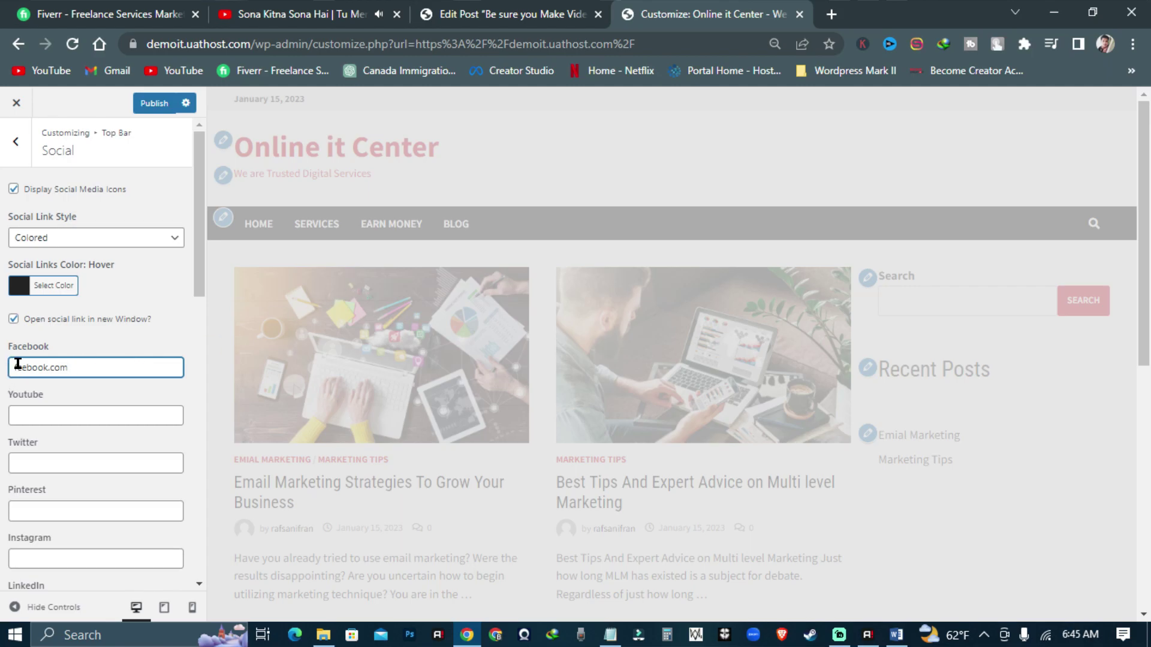
type("a")
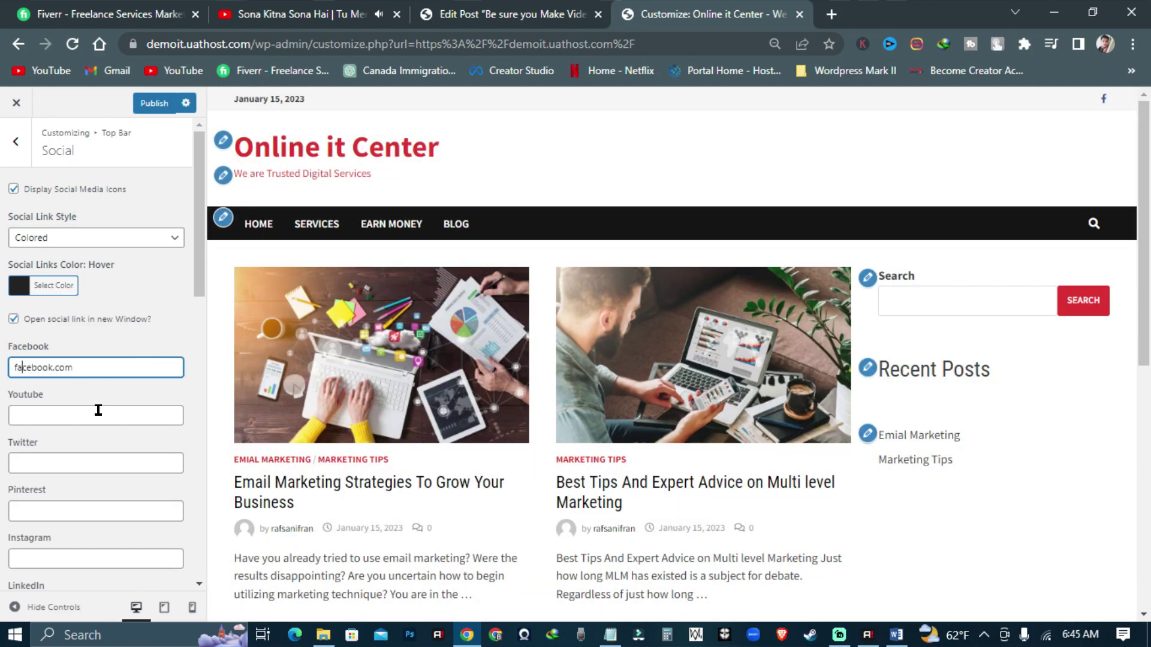
left_click(98, 410)
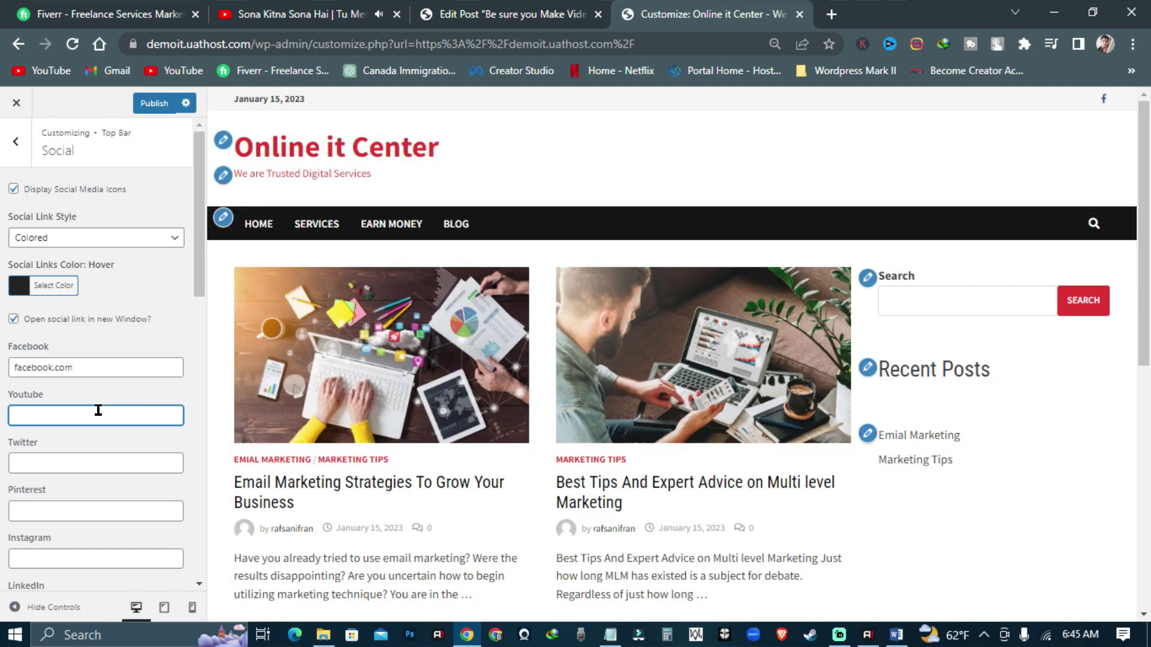
type("youtube.com")
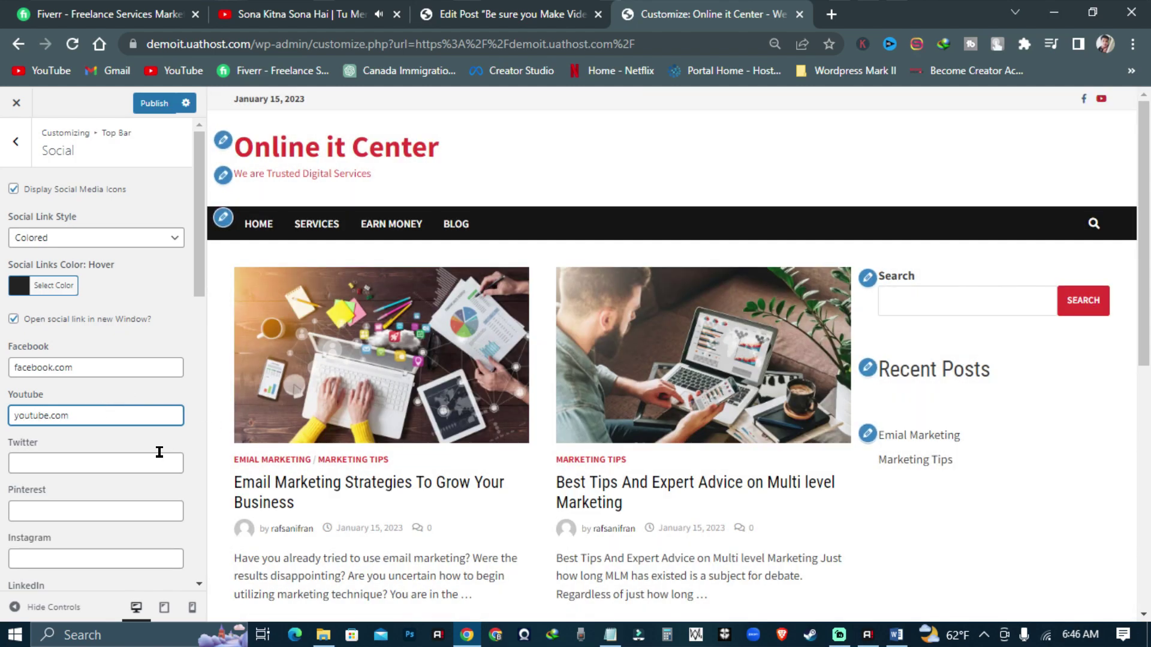
- Fill the Twitter and Pinterest fields with twitter.com and pinterest.com
left_click(156, 463)
type("twitter")
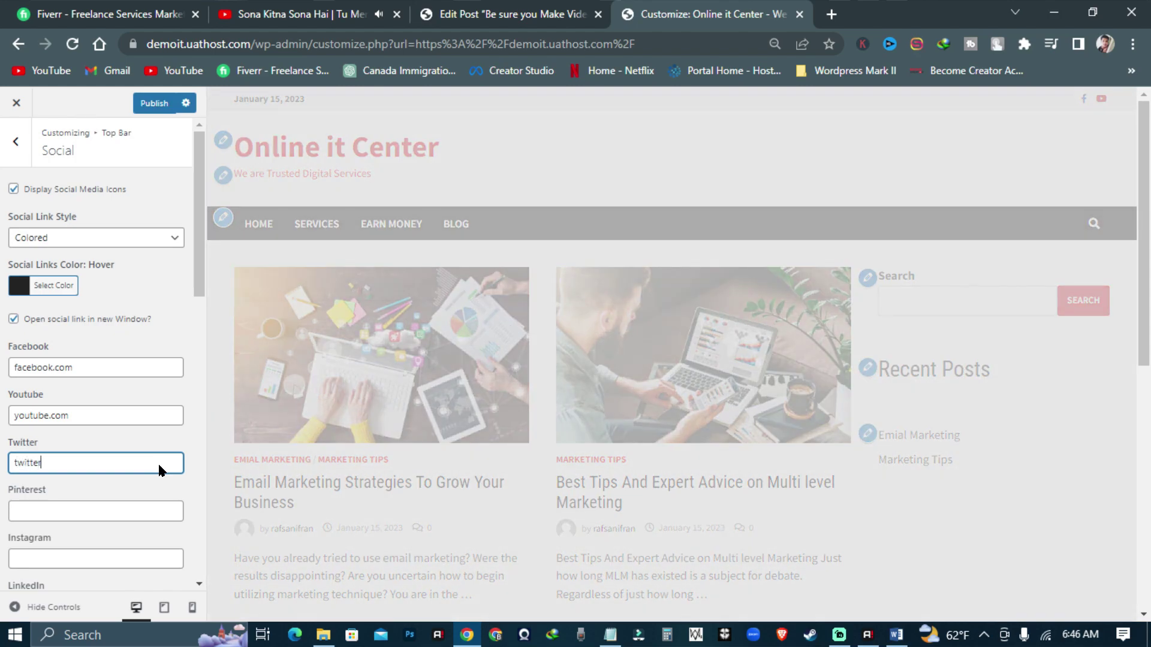
type(".com")
left_click(72, 511)
type("pinterest.c")
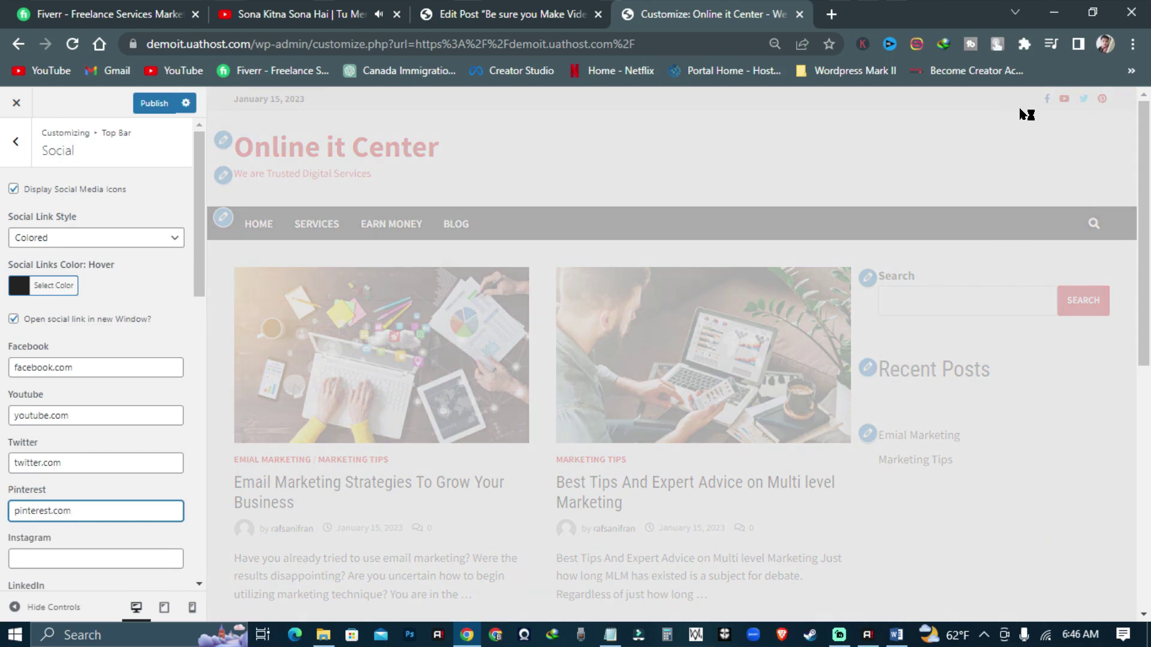
type("om")
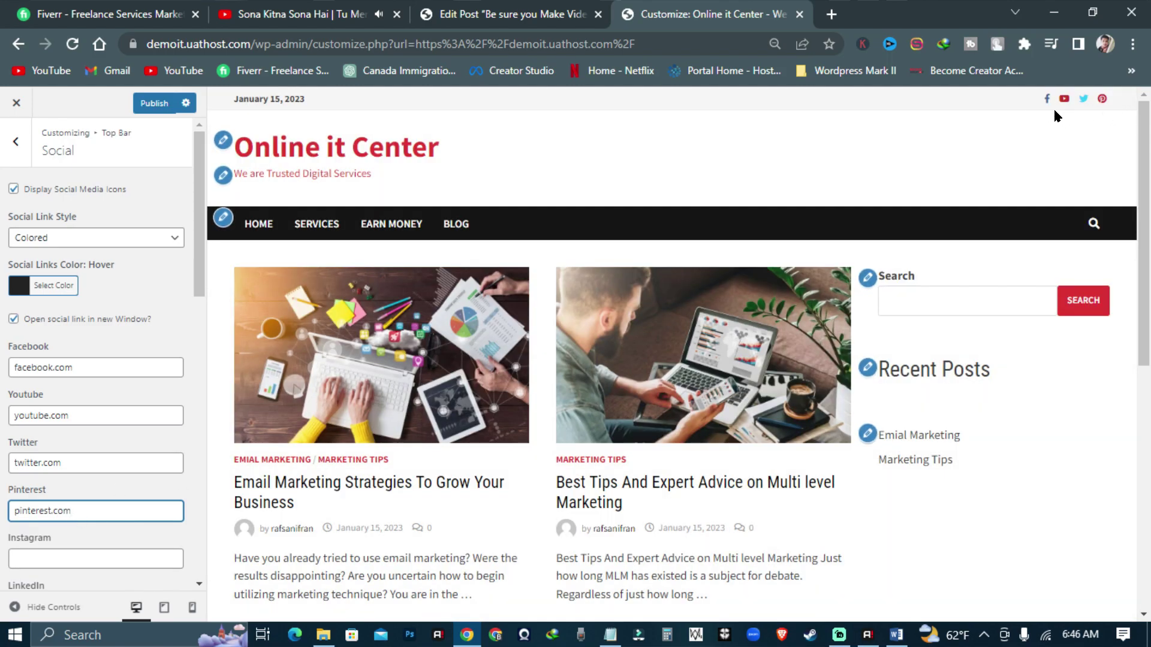
- Enter the Instagram link, correcting its spelling to instagram.com
left_click(79, 551)
type("inst")
type("gram")
key("Left")
type("a")
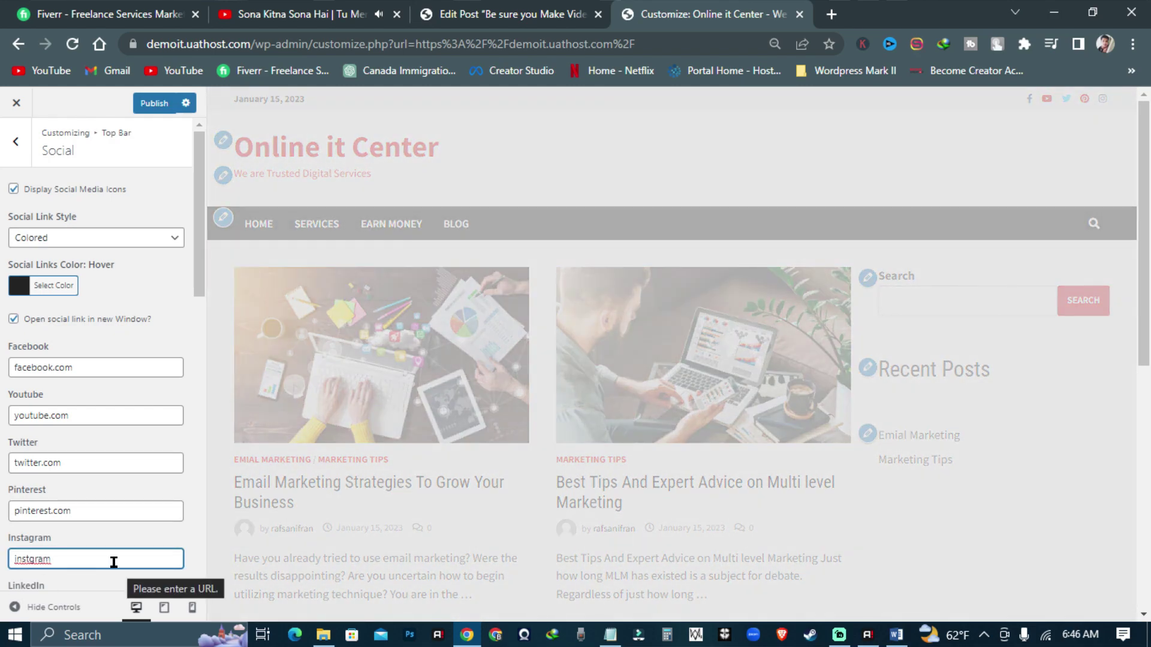
left_click(29, 558)
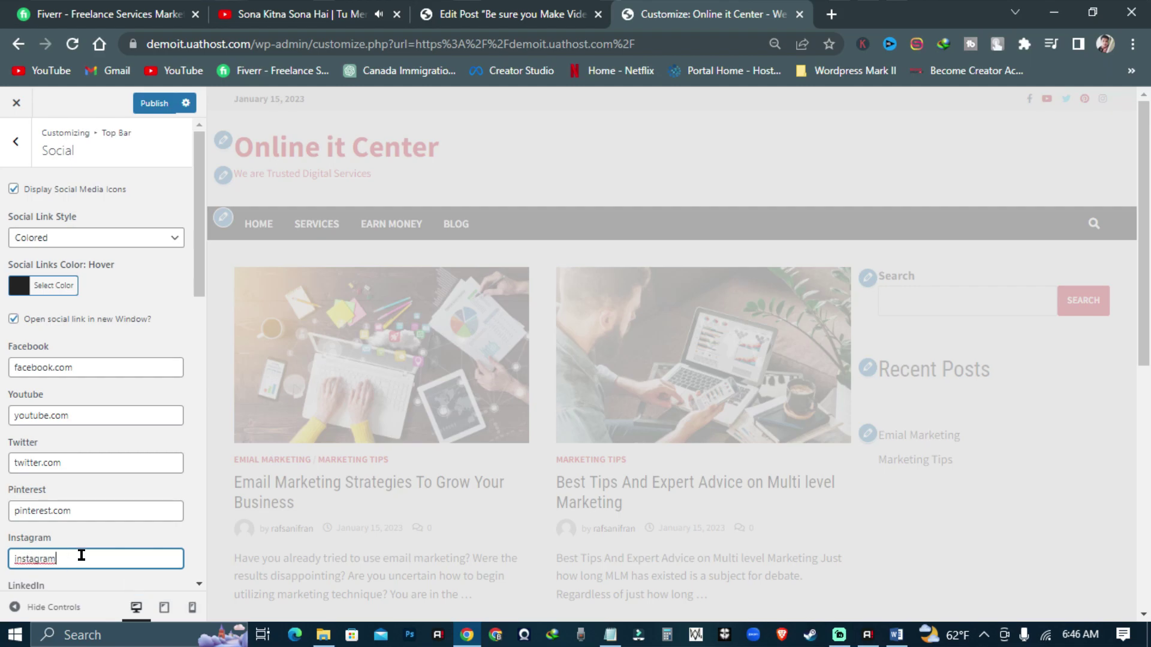
type("m")
scroll(90, 540, "down", 2)
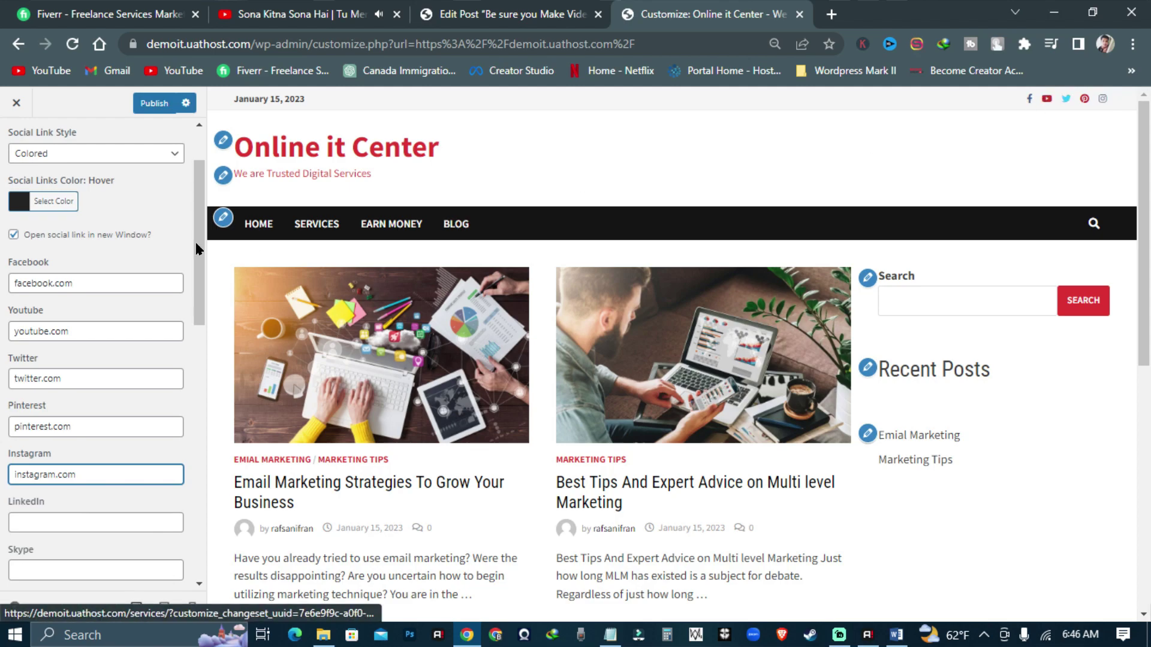
scroll(146, 192, "up", 3)
key("Escape")
- Publish the social icon links and close the Customizer to view the live homepage
left_click(153, 104)
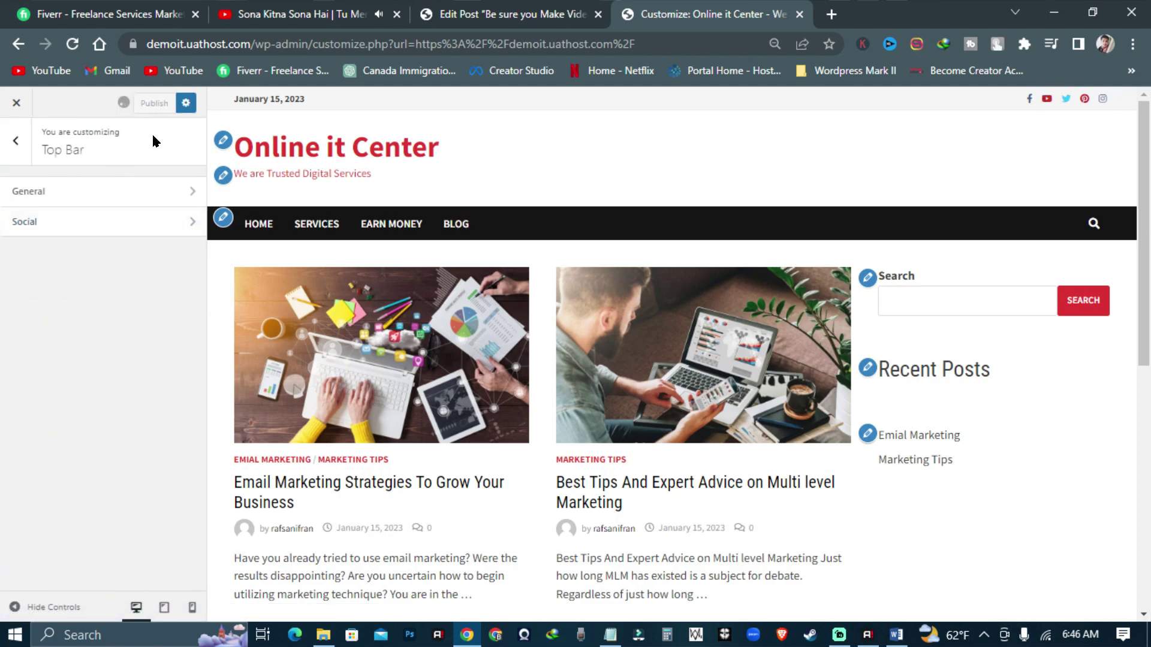
key("Escape")
scroll(108, 333, "down", 3)
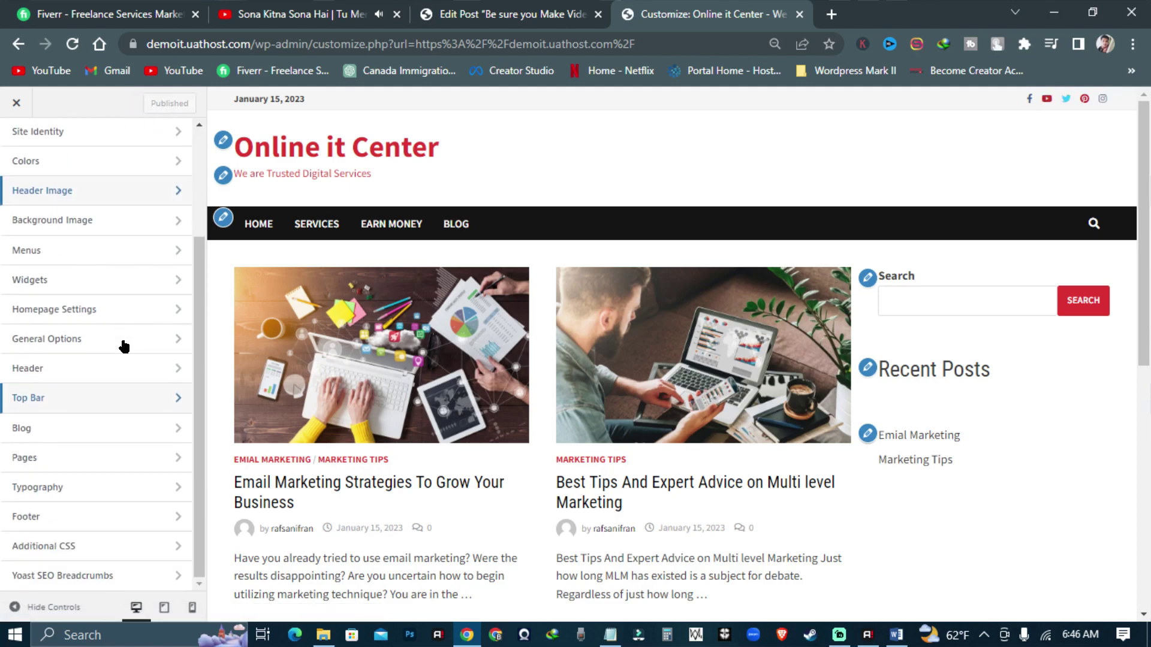
scroll(124, 424, "up", 3)
left_click(16, 102)
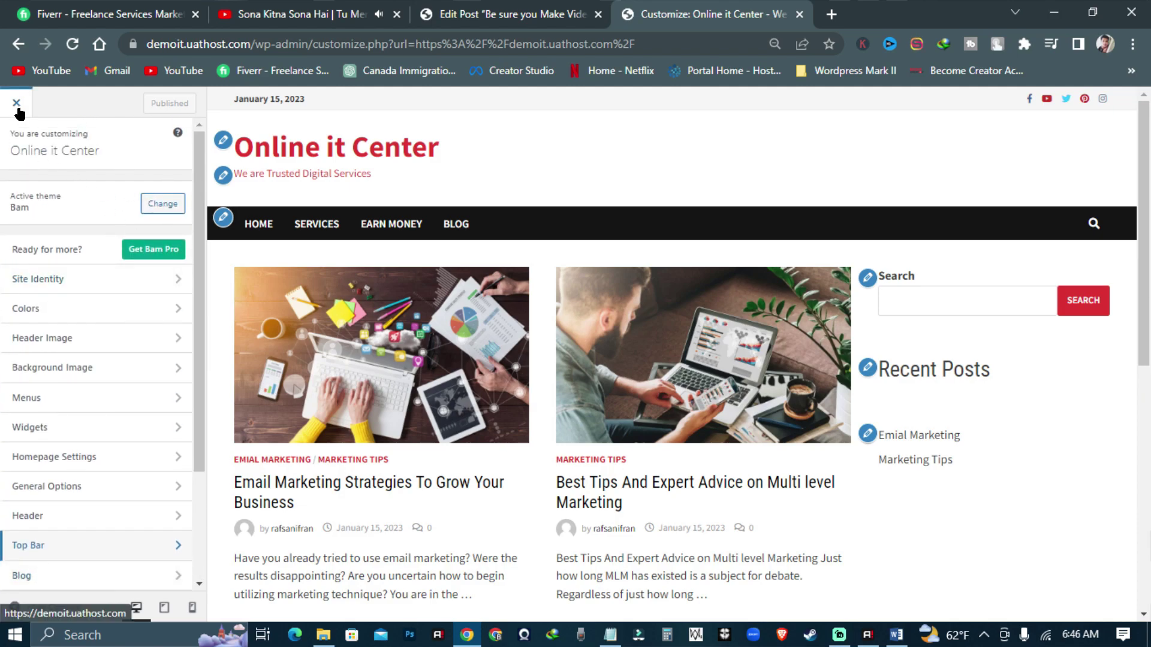
scroll(541, 258, "down", 9)
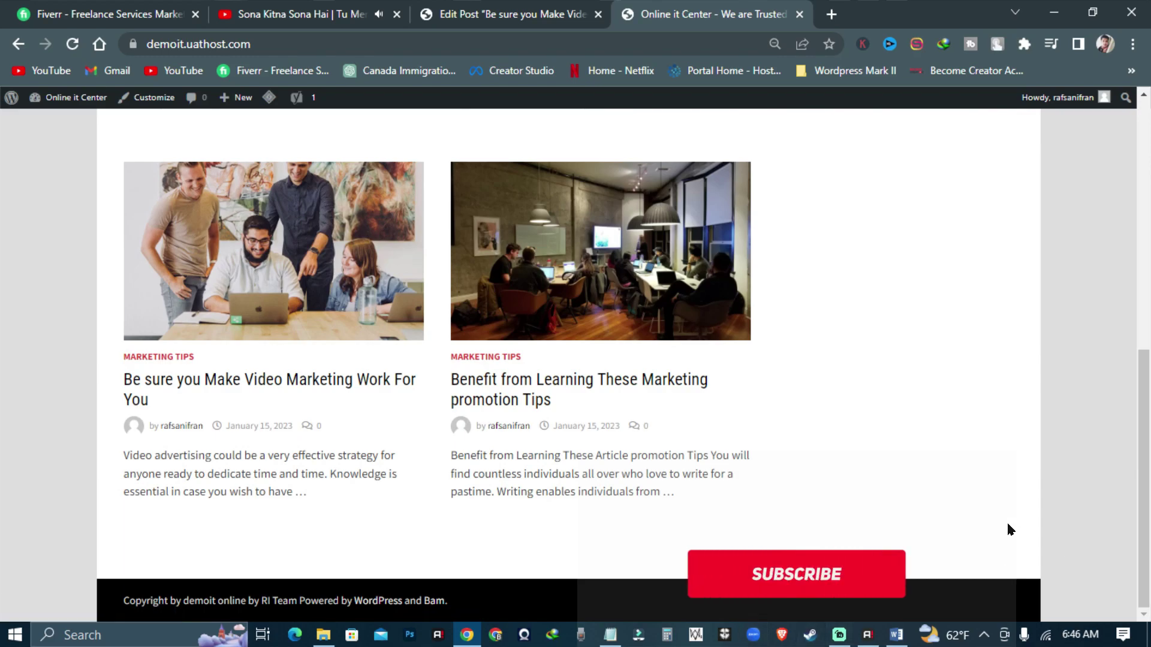
scroll(995, 516, "up", 10)
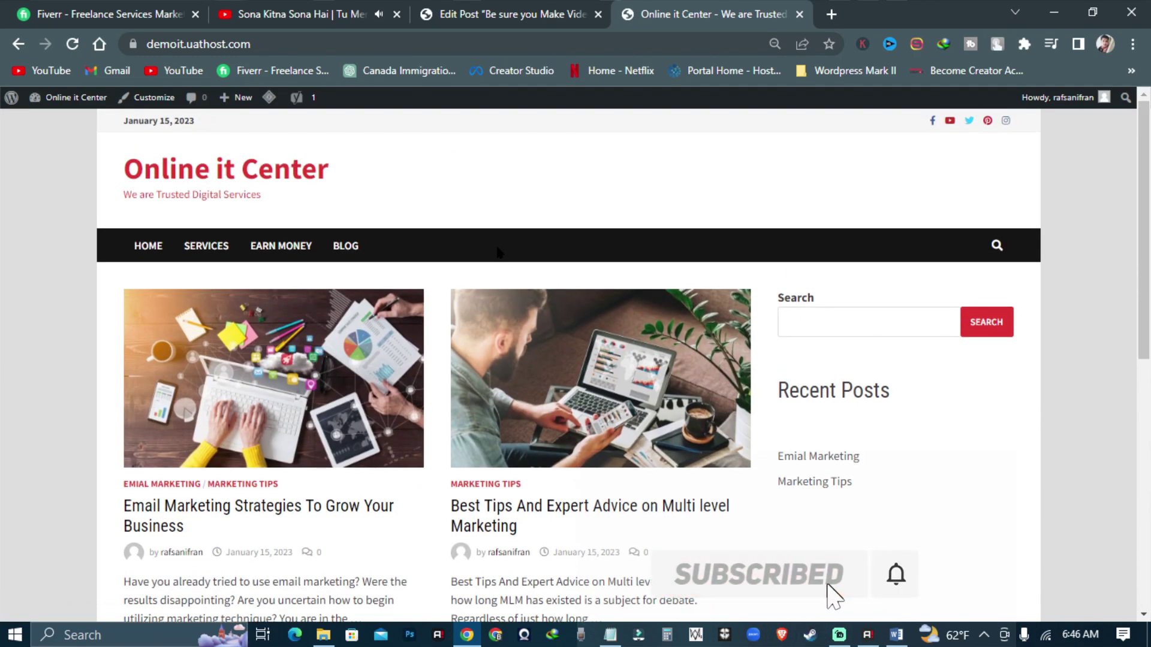
scroll(791, 291, "down", 9)
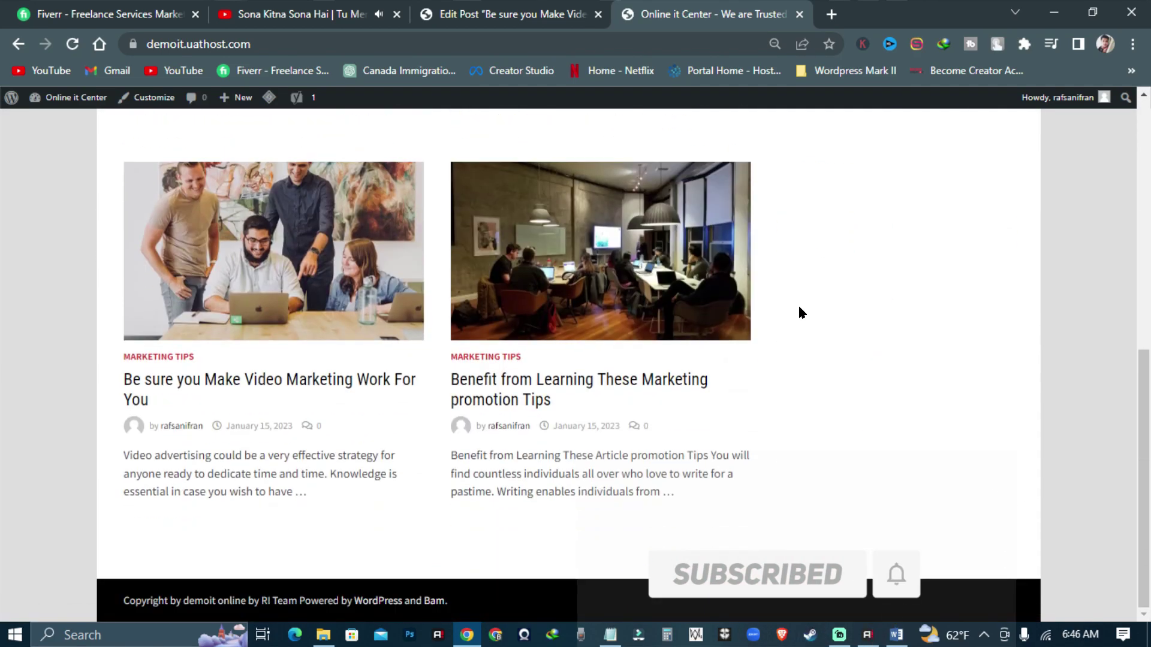
scroll(799, 312, "up", 10)
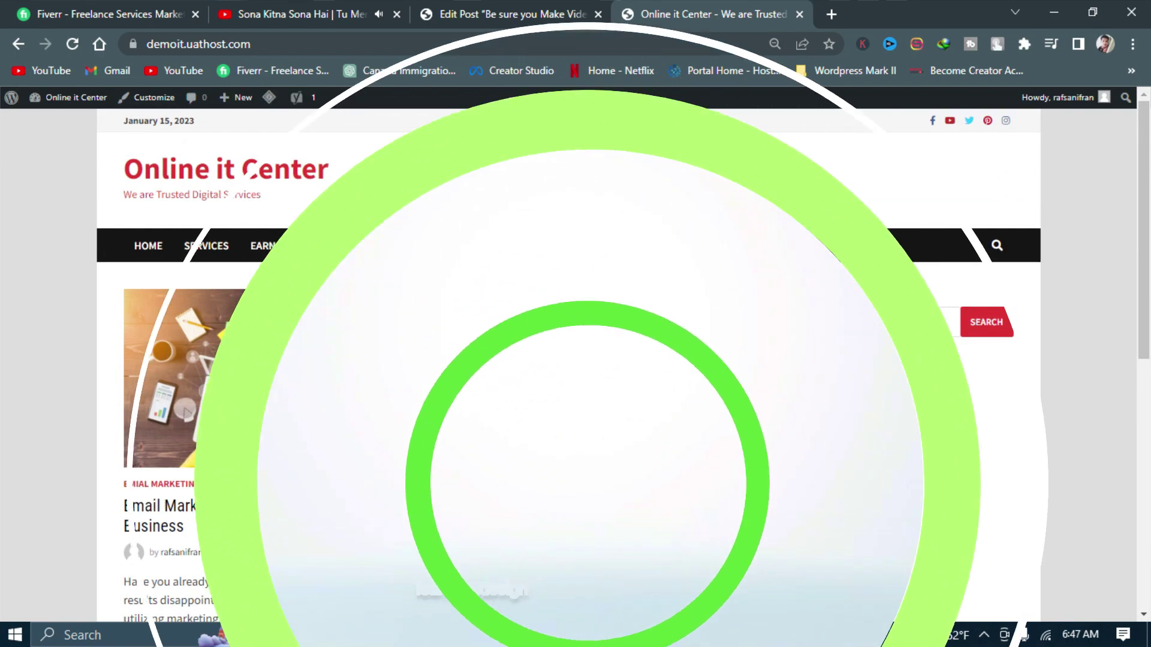